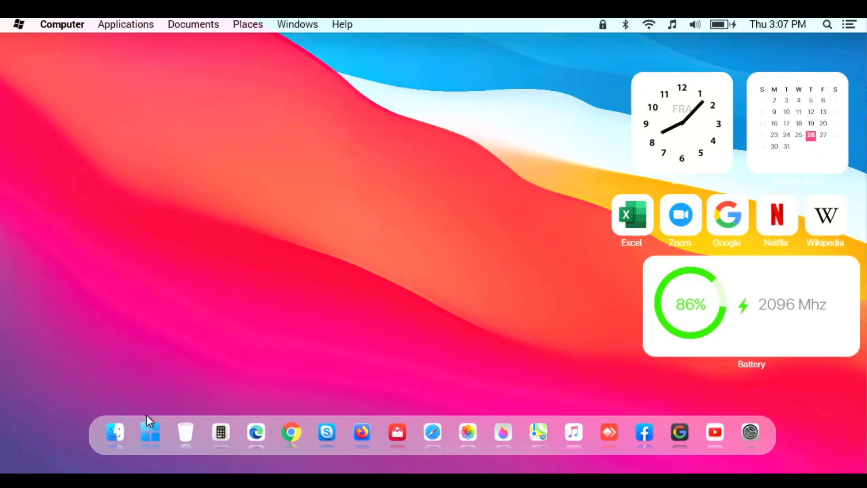
Look through the full list of installed programs in the start menu and close it.
left_click(146, 430)
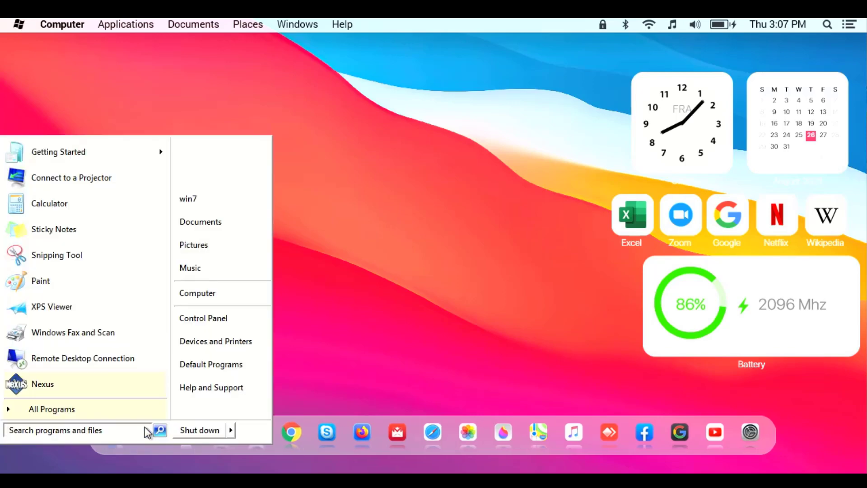
left_click(114, 408)
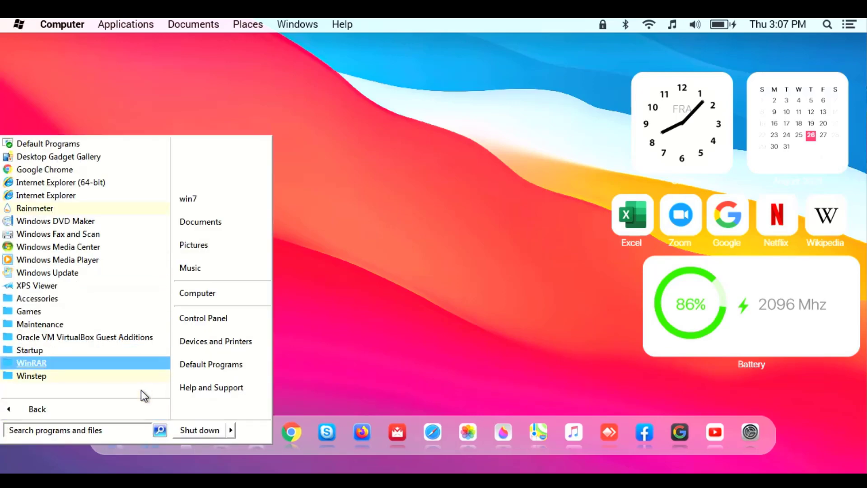
left_click(140, 406)
left_click(397, 328)
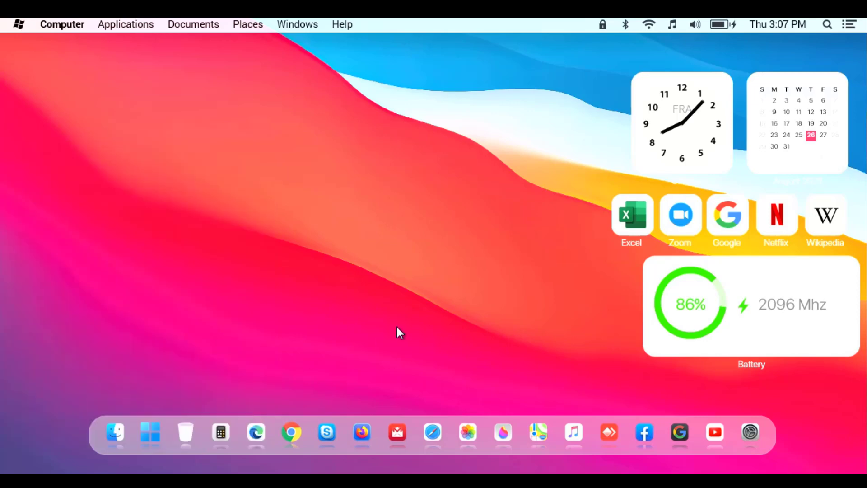
Preview the computer's drives in the file explorer, close it, and open YouTube in a maximized browser window.
left_click(116, 433)
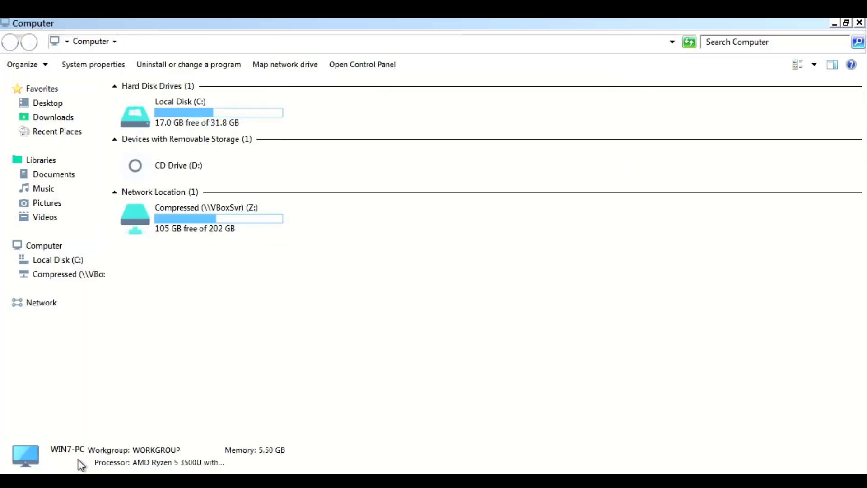
left_click(860, 24)
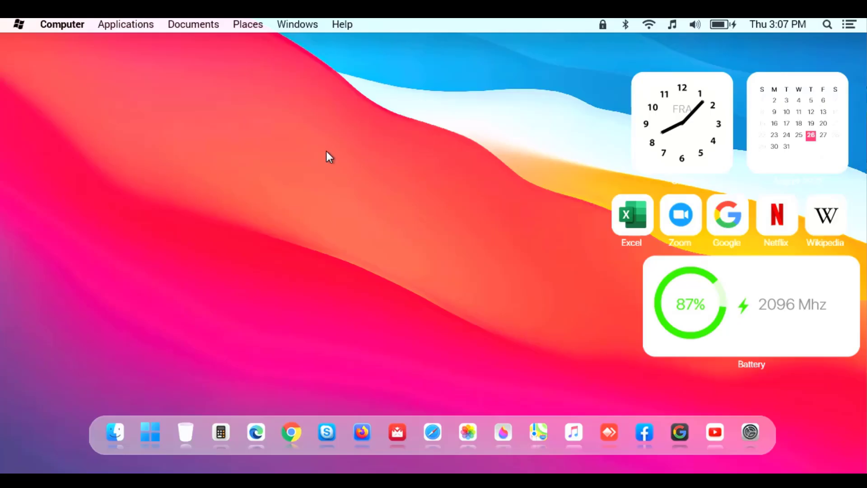
left_click(713, 431)
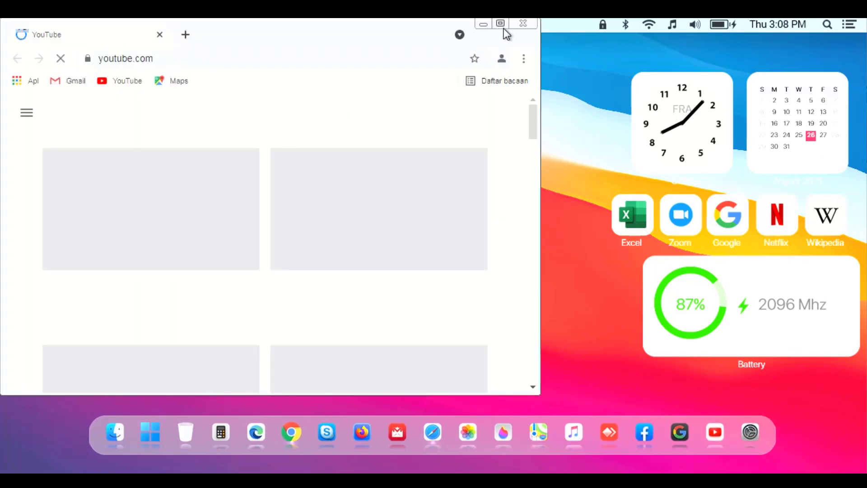
left_click(503, 28)
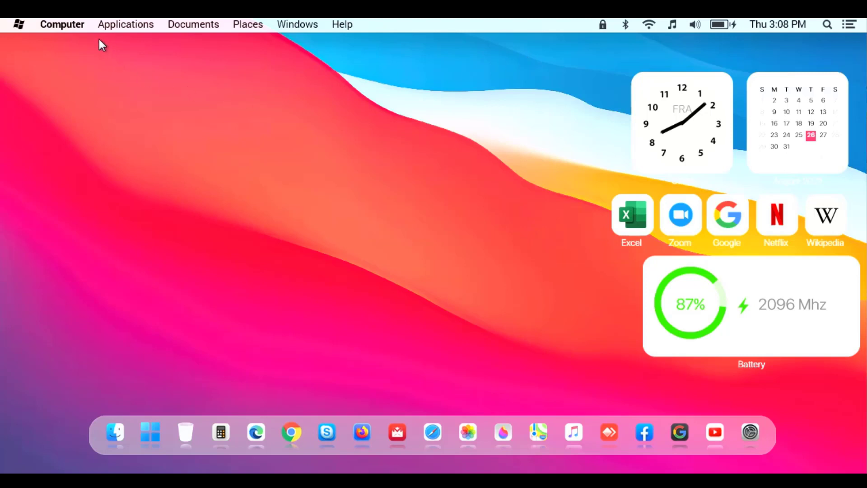
View all Control Panel items and close the Control Panel window.
left_click(76, 25)
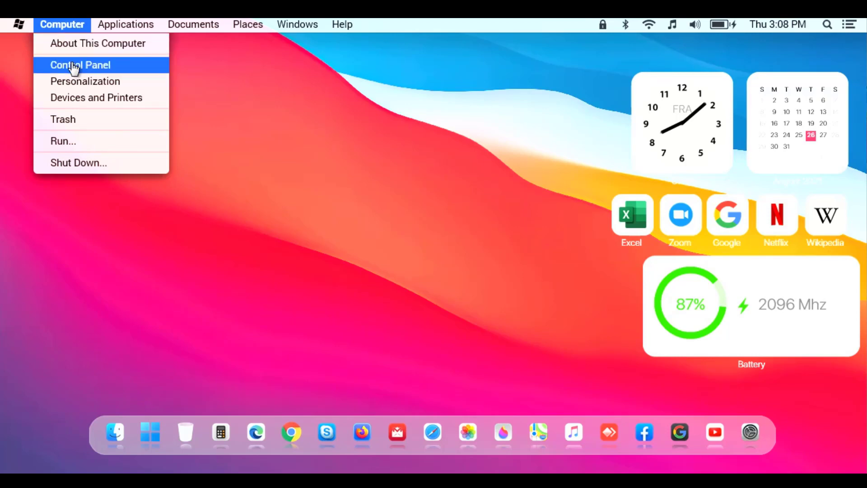
left_click(74, 67)
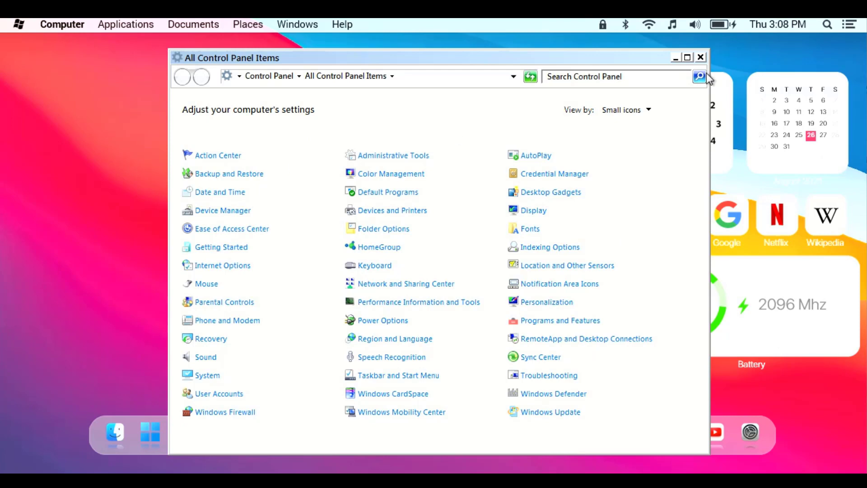
left_click(700, 57)
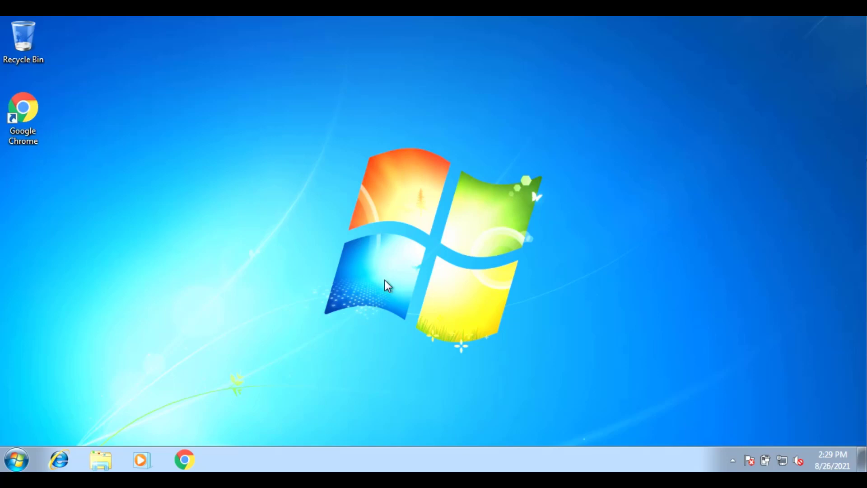
Open the computer's system properties from a maximized file explorer window.
left_click(101, 460)
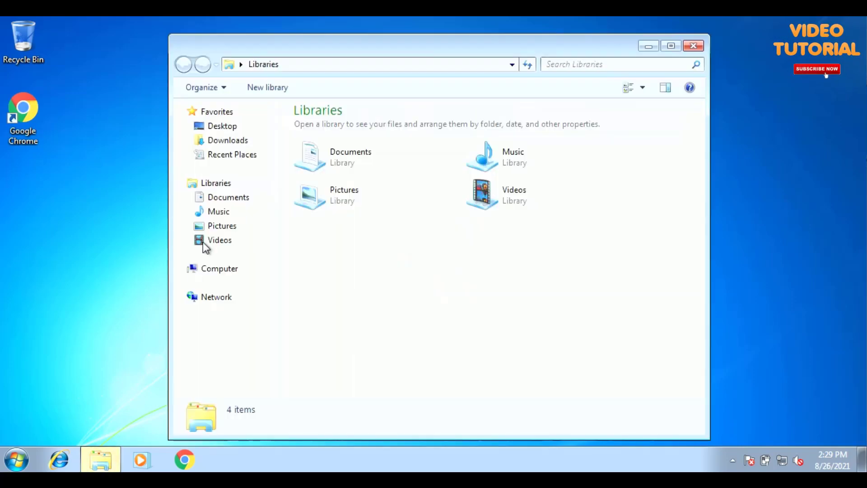
left_click(670, 46)
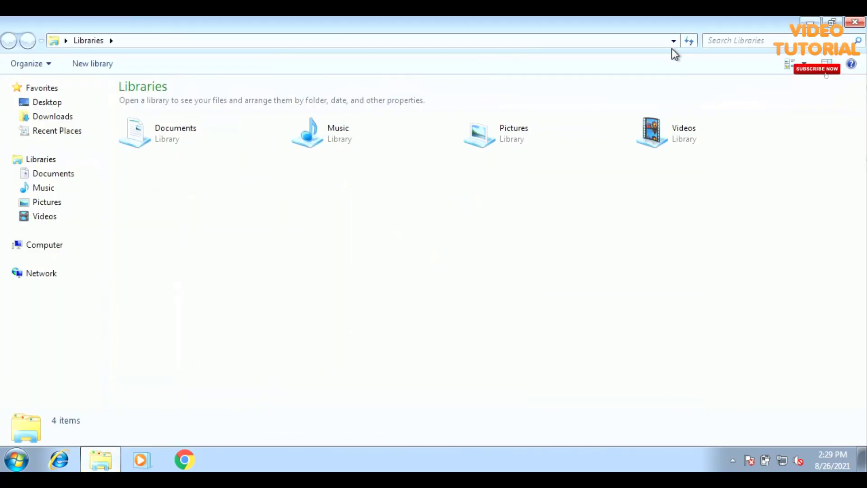
left_click(57, 245)
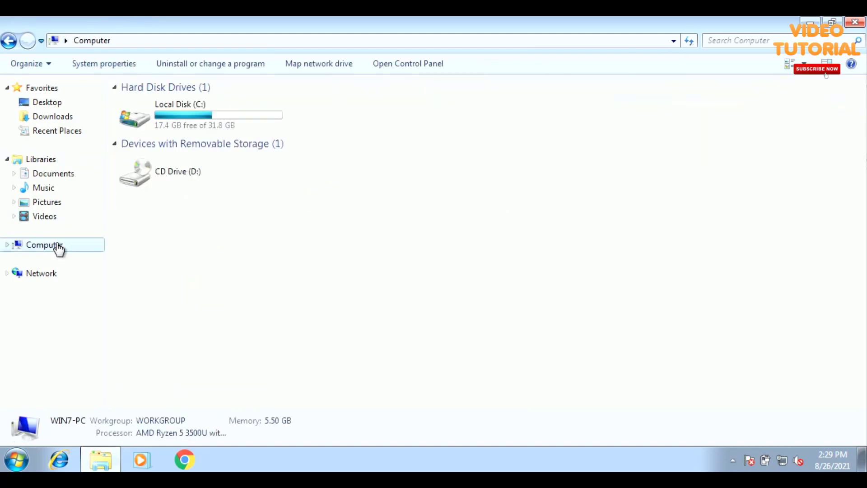
right_click(57, 248)
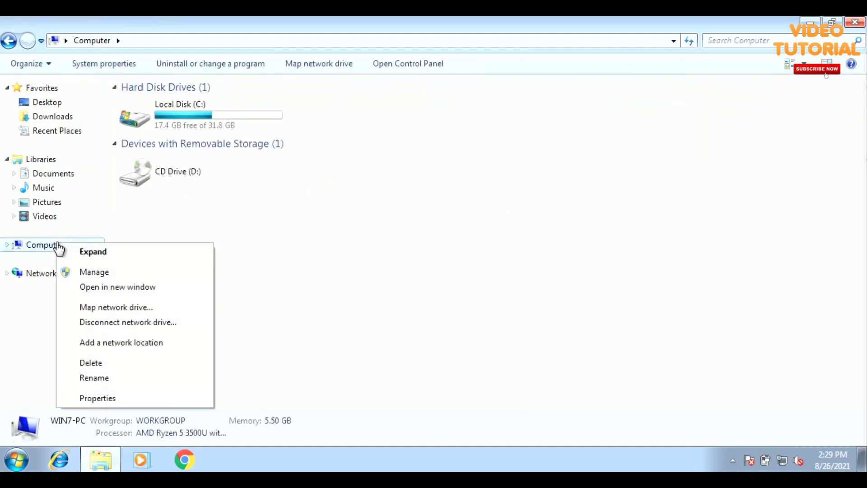
left_click(145, 398)
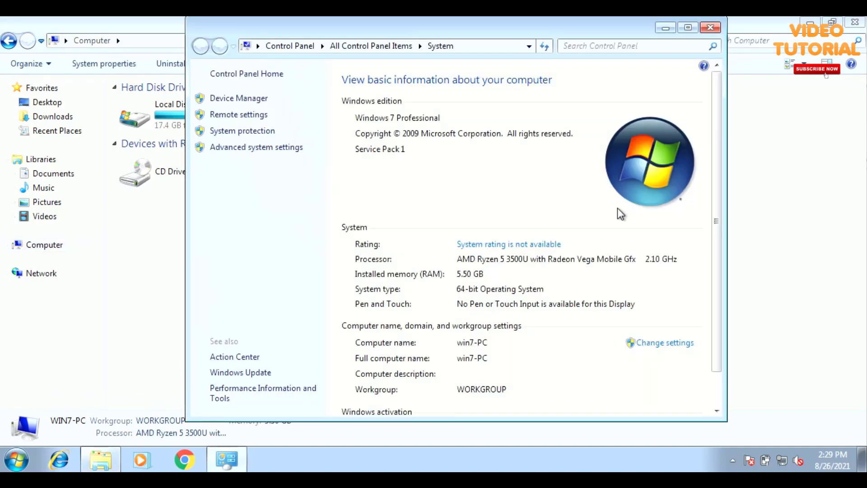
Open System Protection and confirm restoring system settings and previous versions of files for Local Disk (C:).
left_click(259, 135)
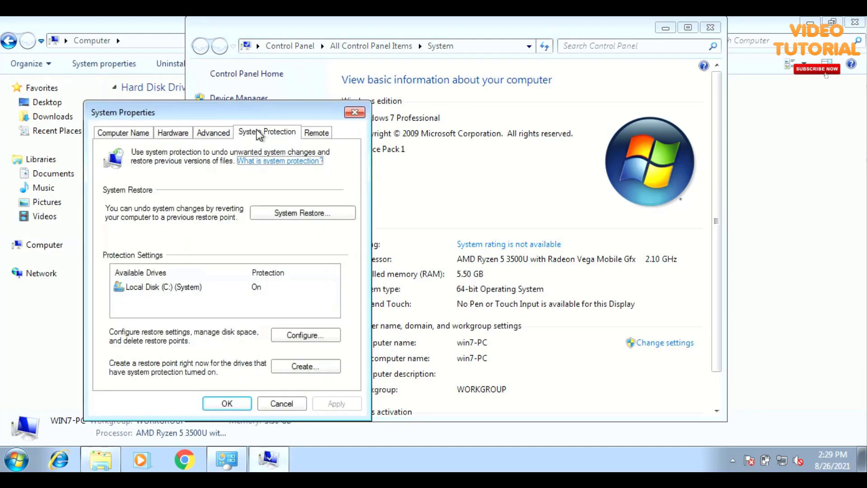
left_click_drag(263, 117, 495, 87)
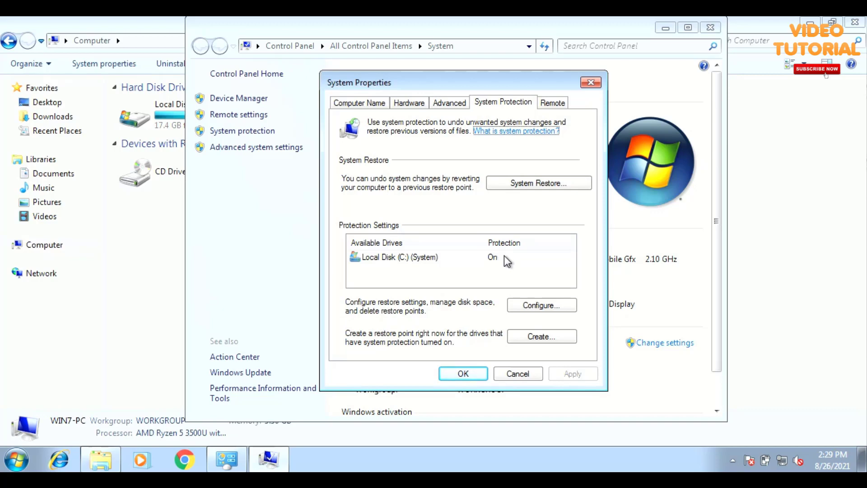
left_click(539, 304)
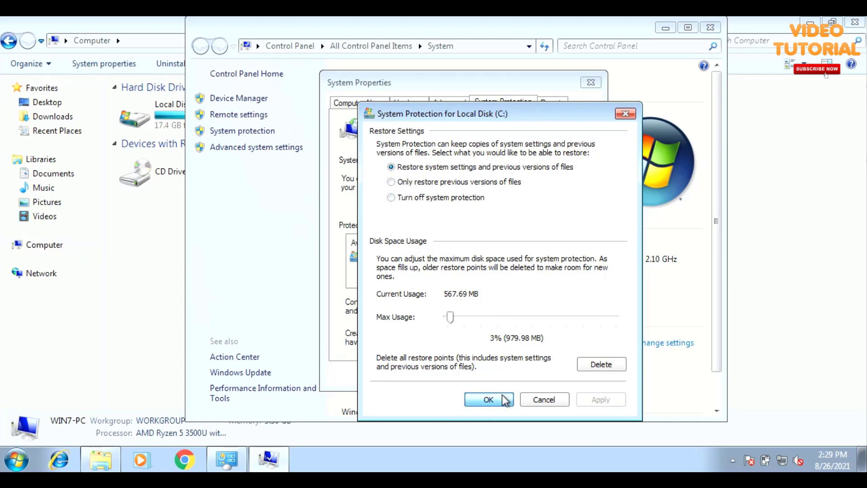
left_click(488, 399)
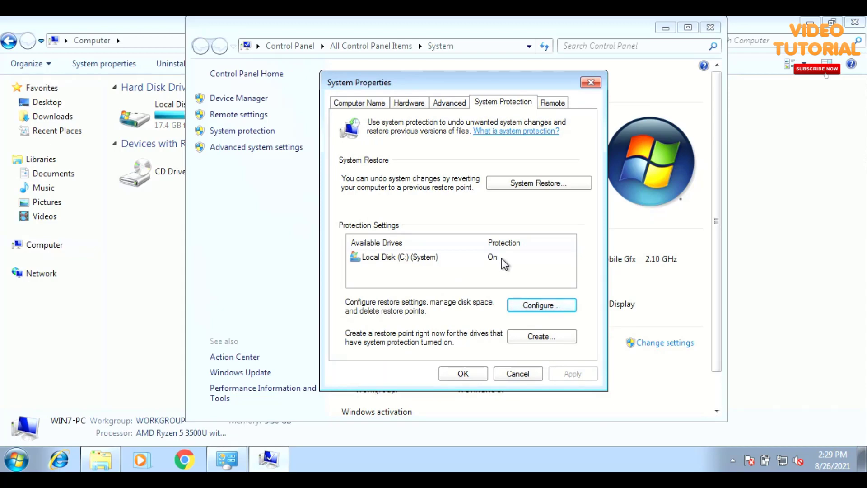
Create a restore point described as "Before Modif" and close the system and explorer windows.
left_click(531, 340)
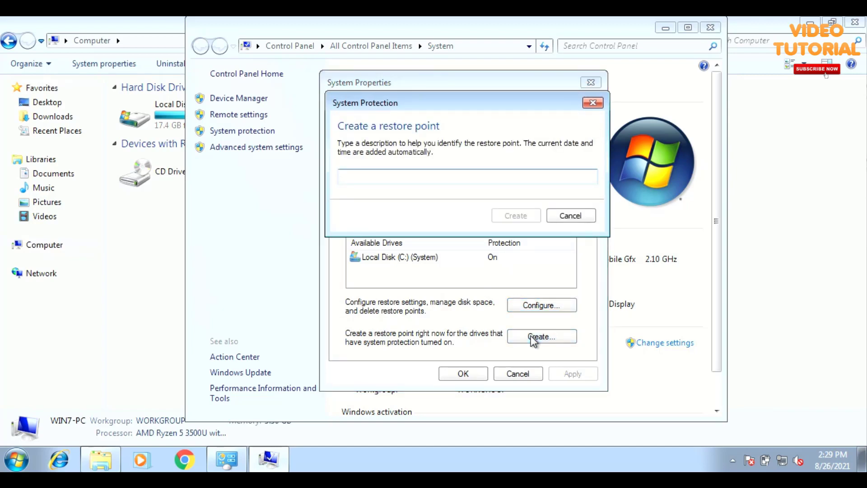
type("Bef")
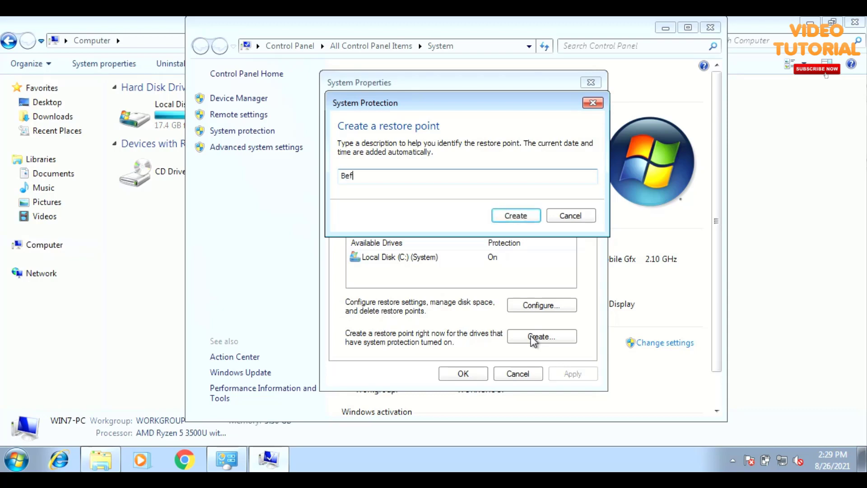
type("ore Modif")
left_click(510, 216)
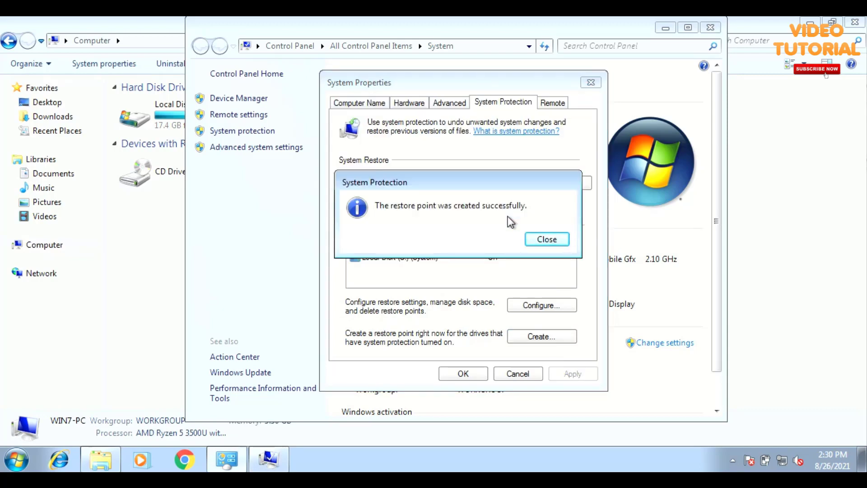
left_click(546, 239)
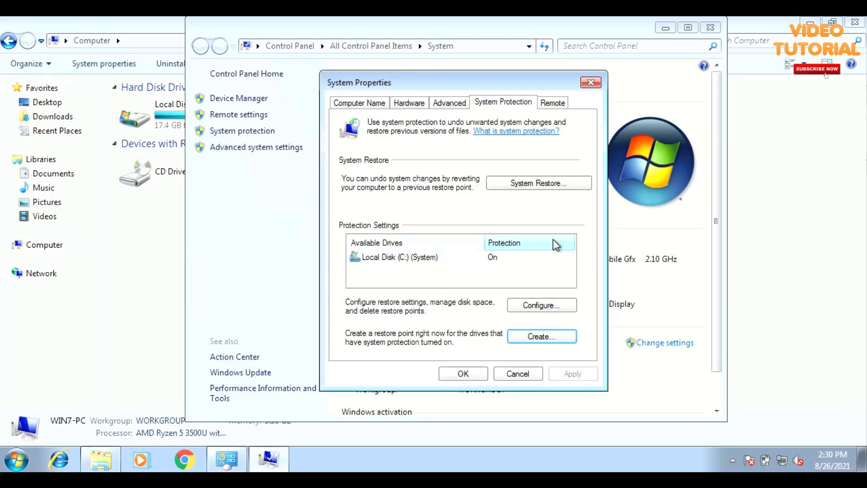
left_click(474, 374)
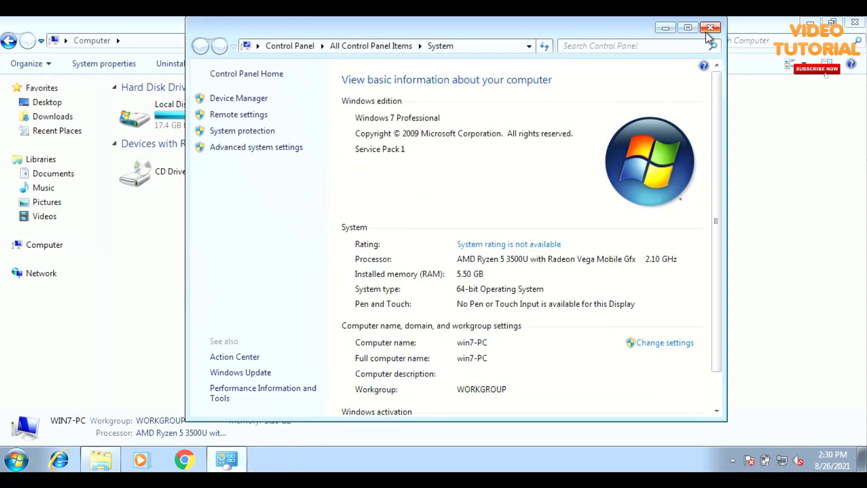
left_click(710, 28)
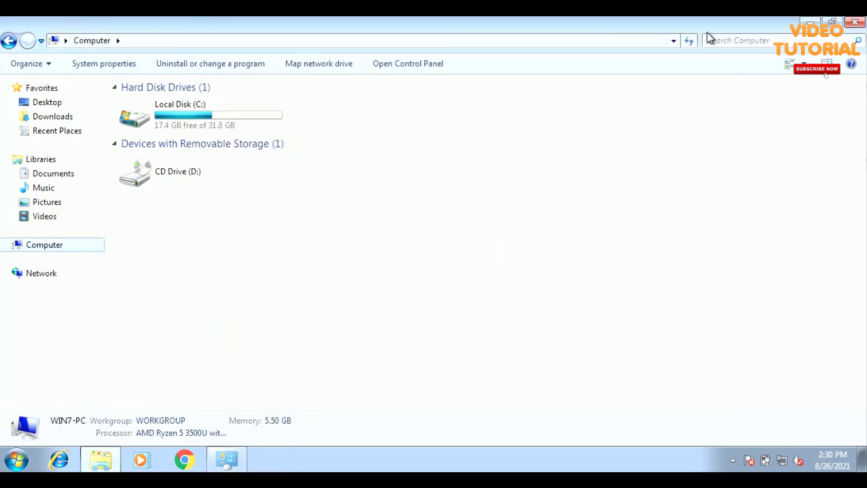
left_click(852, 28)
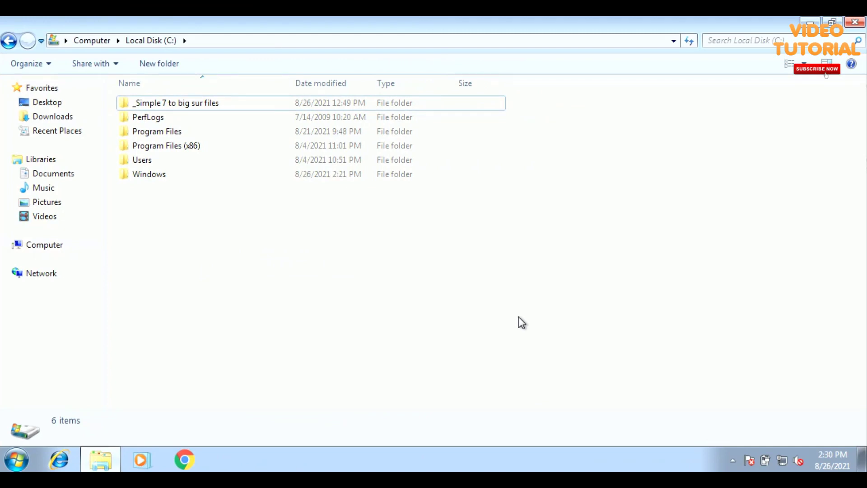
Open the Wallpaper folder within "1. Icon, Wallpaper & Kursor" of the "_Simple 7 to big sur files" folder on drive C.
left_click(242, 108)
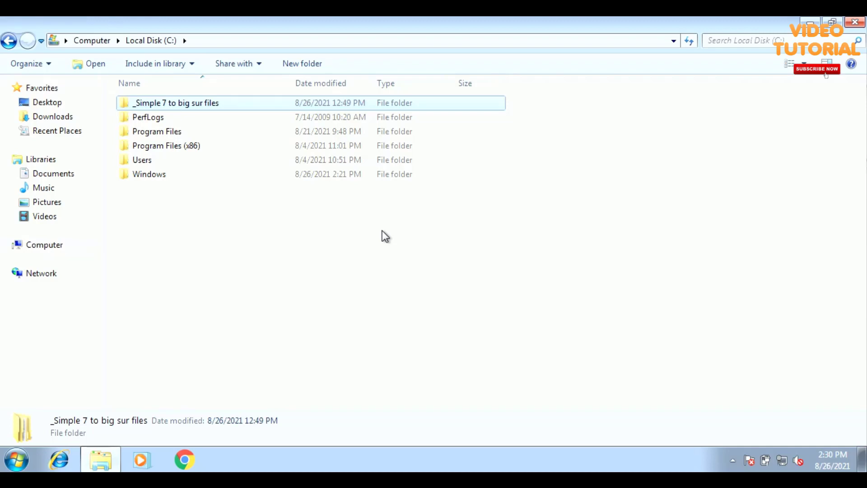
double_click(249, 109)
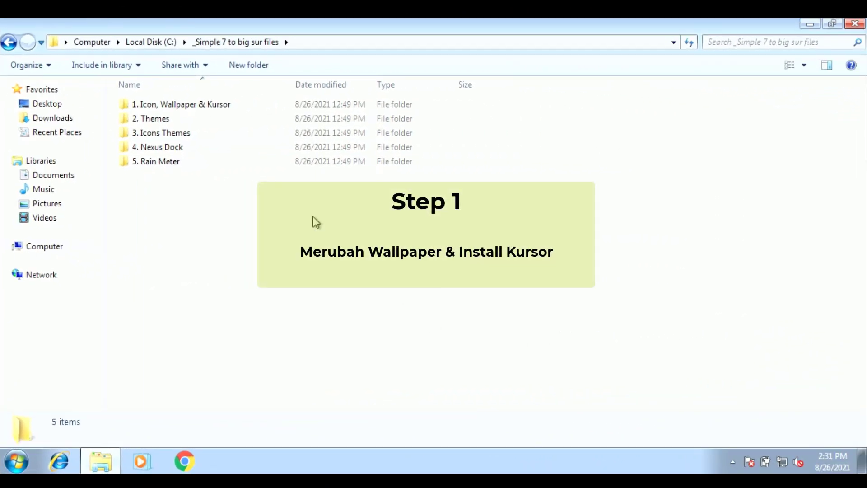
double_click(231, 106)
left_click(233, 108)
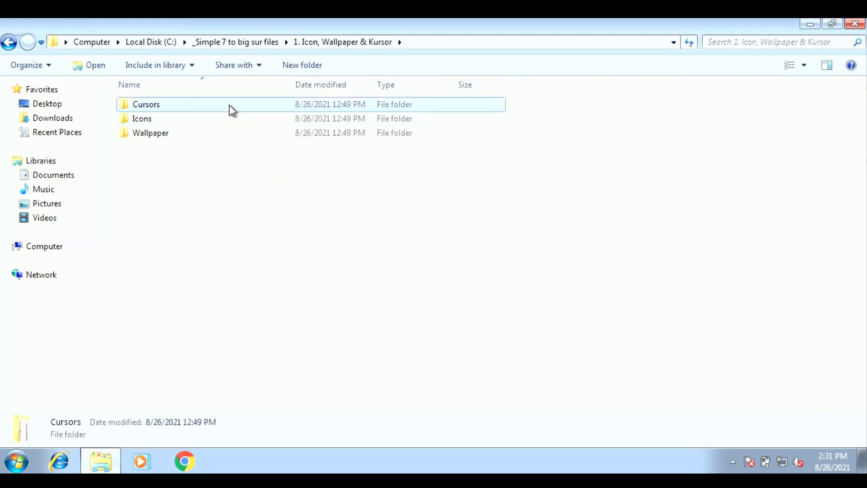
left_click(219, 138)
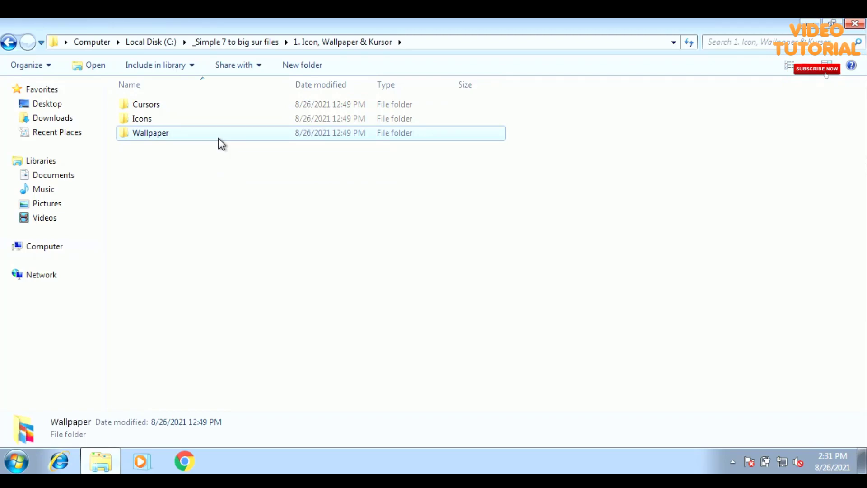
double_click(219, 138)
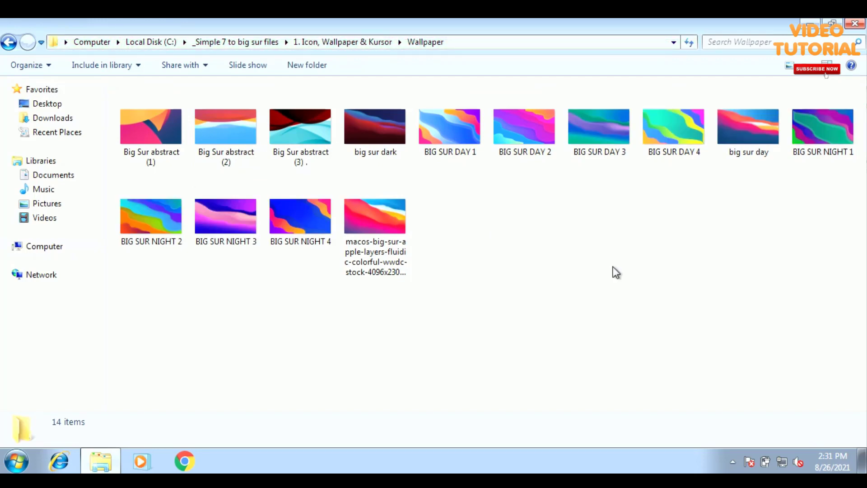
Set the macos-big-sur-apple-layers-fluidic-colorful image as the desktop background and minimize the folder window to view the desktop.
right_click(382, 223)
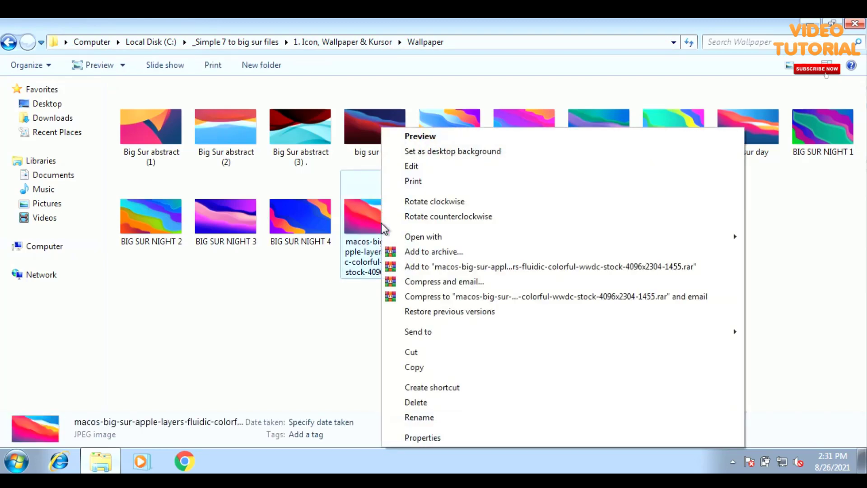
left_click(477, 155)
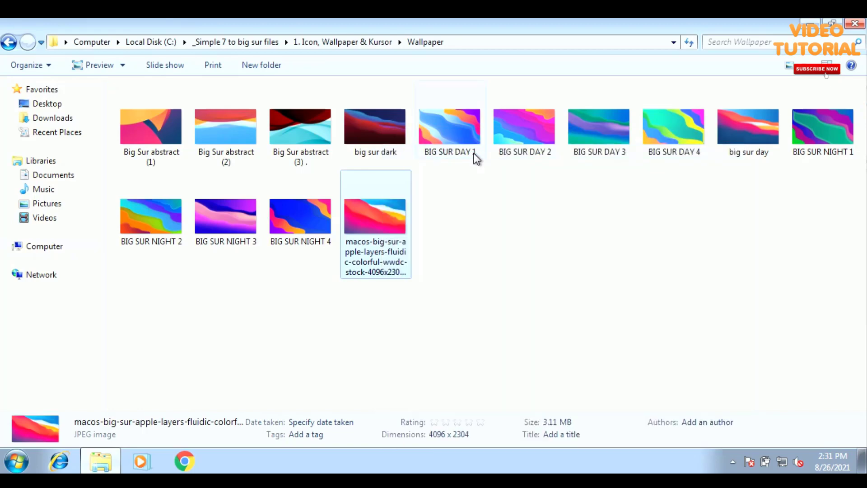
left_click(808, 26)
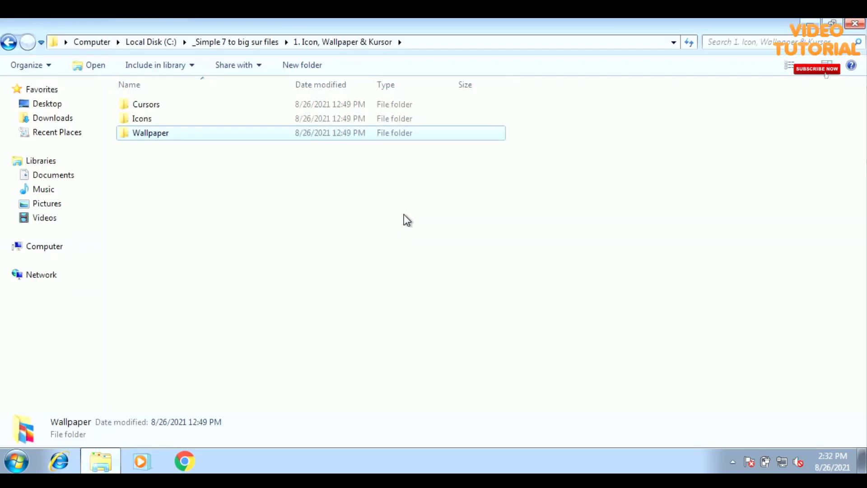
Install the cursor set from the Install setup file in the Cursors folder and minimize the folder window.
double_click(189, 109)
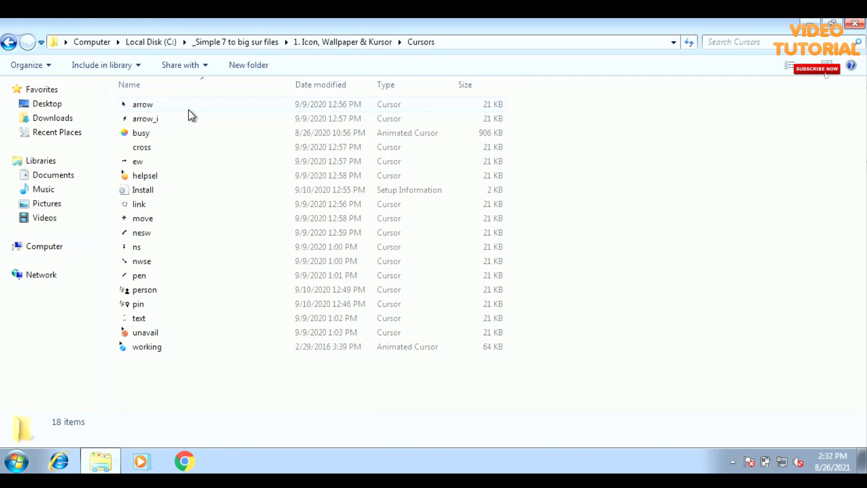
left_click(182, 192)
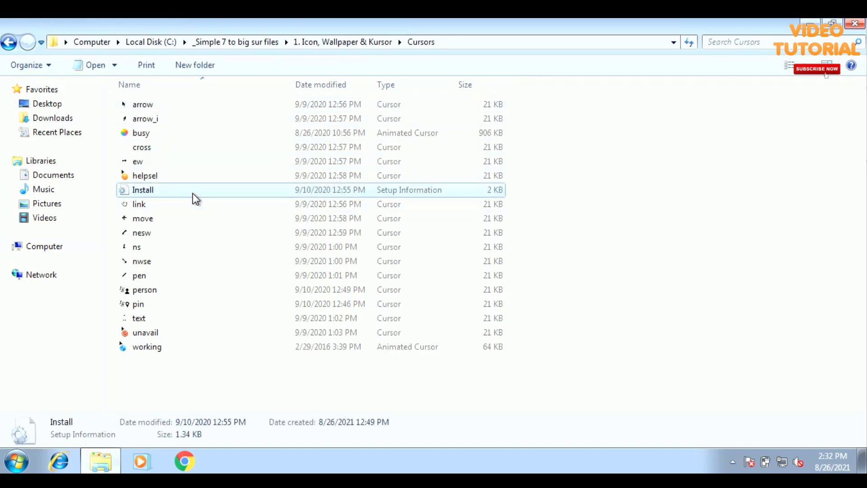
right_click(192, 191)
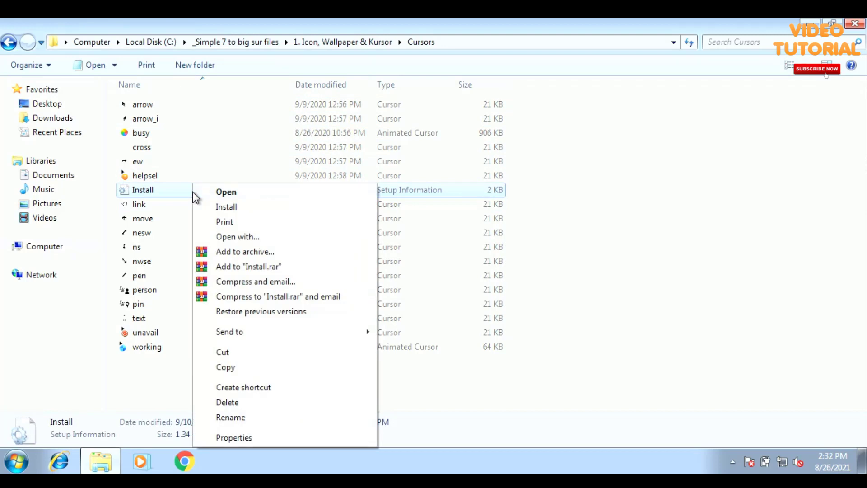
left_click(257, 207)
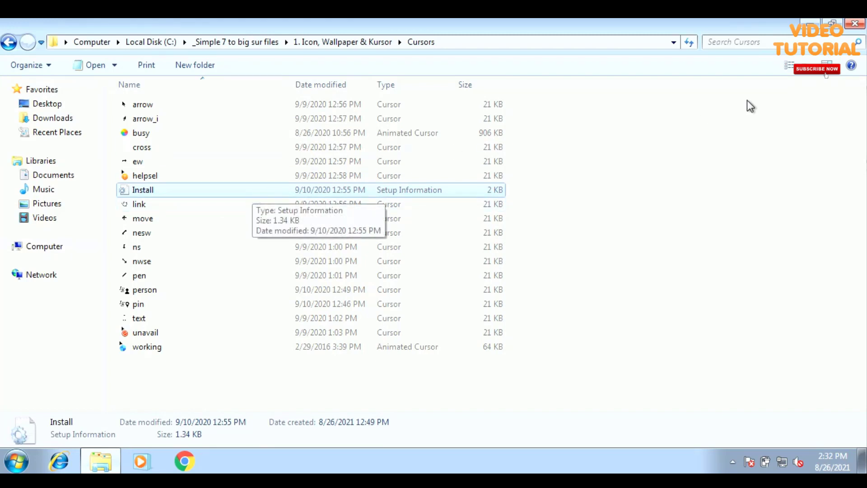
left_click(811, 25)
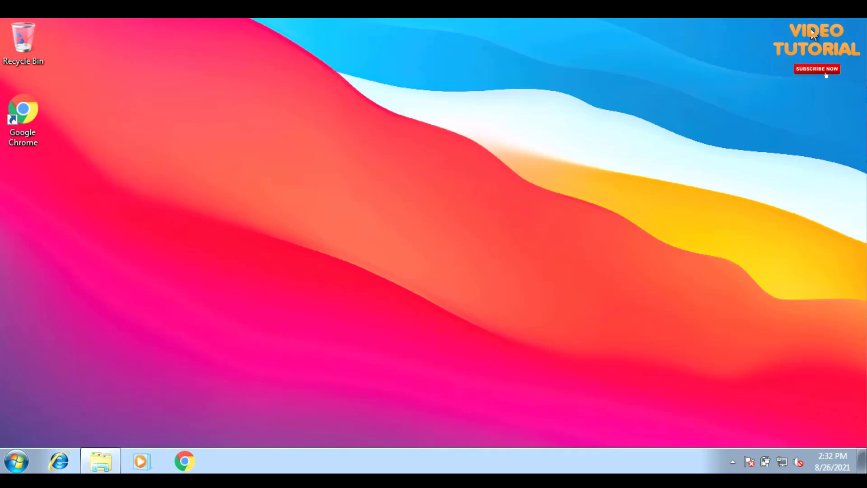
Apply the Big Sur mouse pointer scheme, confirm replacing the original scheme, and close the personalization settings.
right_click(342, 141)
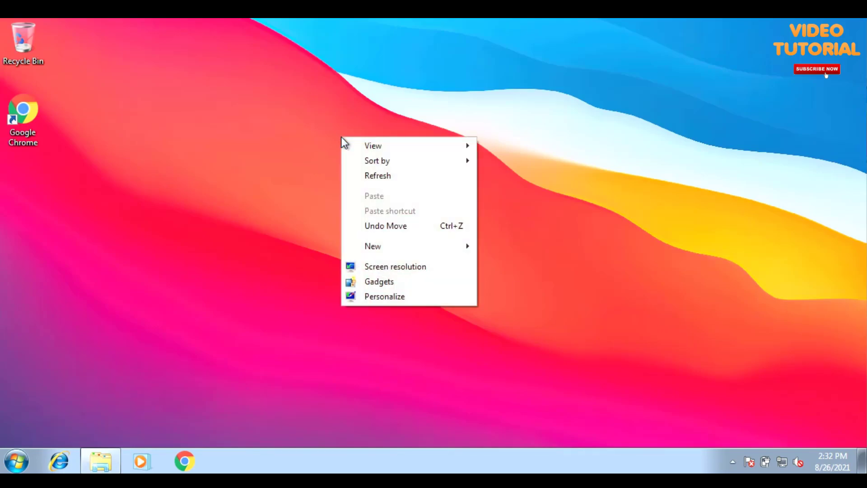
left_click(393, 297)
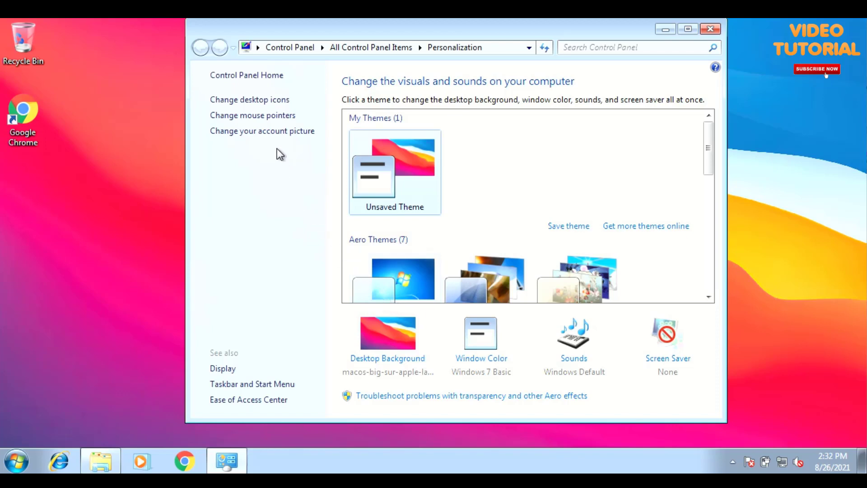
left_click(272, 118)
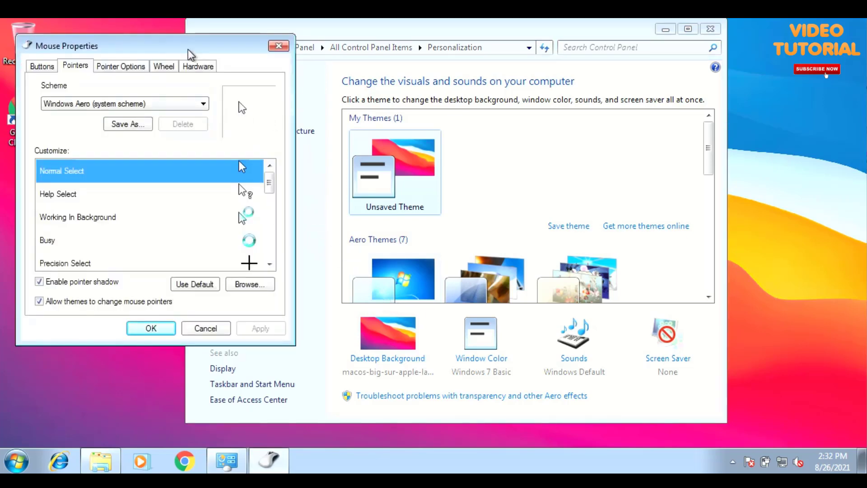
left_click_drag(187, 51, 490, 68)
left_click(507, 120)
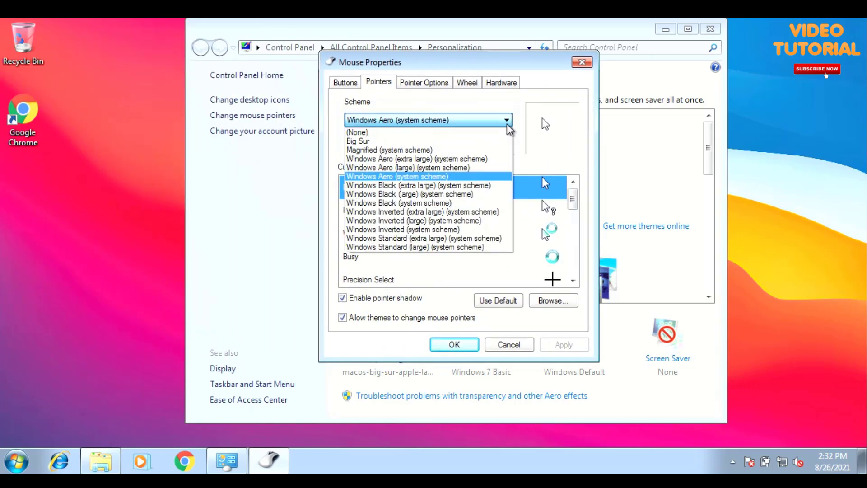
left_click(375, 141)
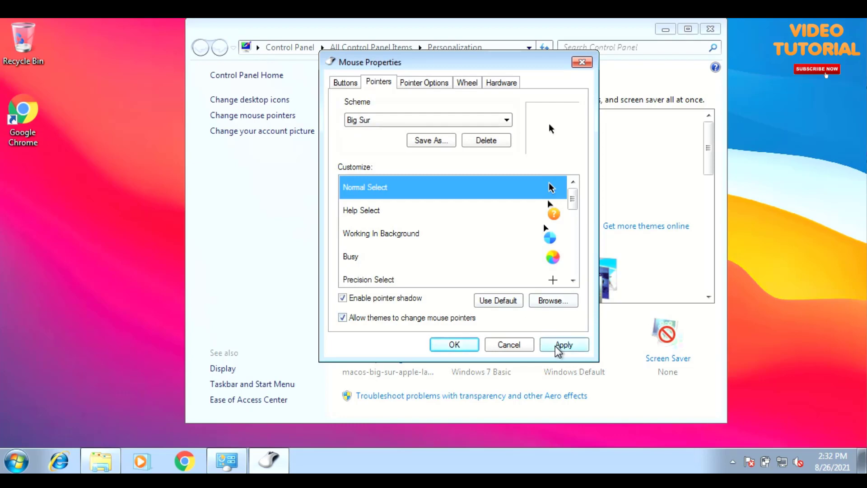
left_click(558, 348)
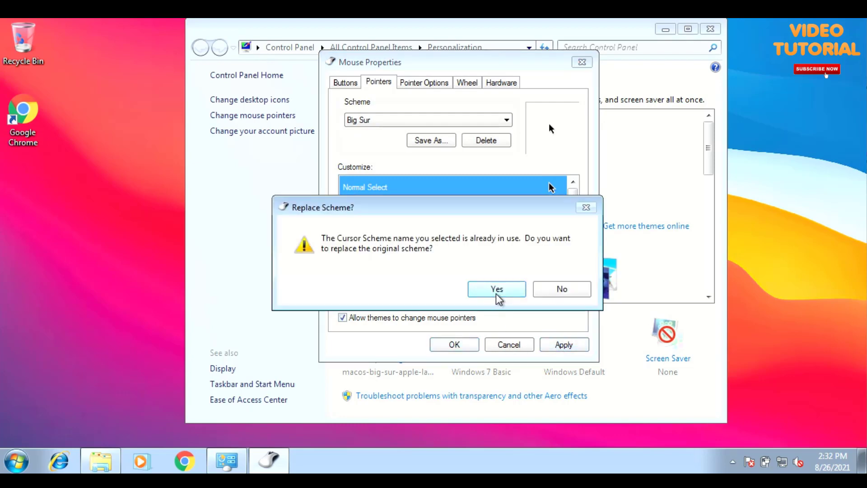
left_click(497, 292)
left_click(457, 345)
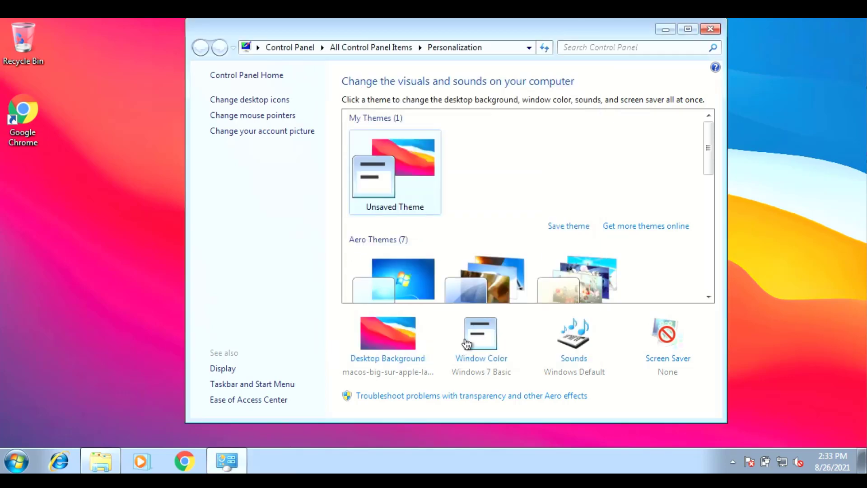
left_click(708, 30)
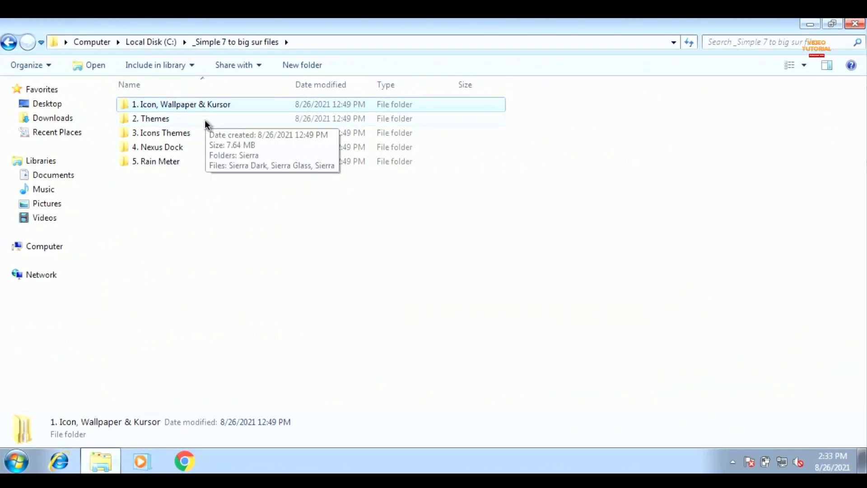
Copy the Sierra folder and the Sierra Dark, Sierra Glass and Sierra theme files from the "2. Themes" folder.
double_click(204, 120)
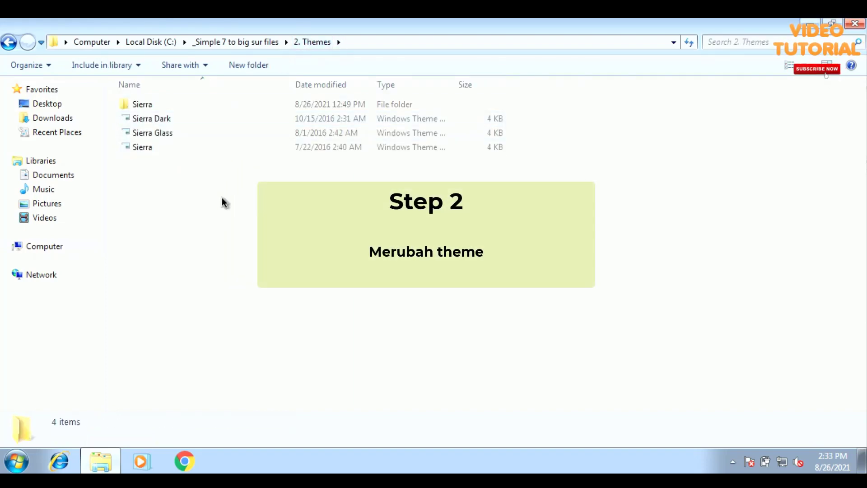
left_click_drag(223, 199, 141, 107)
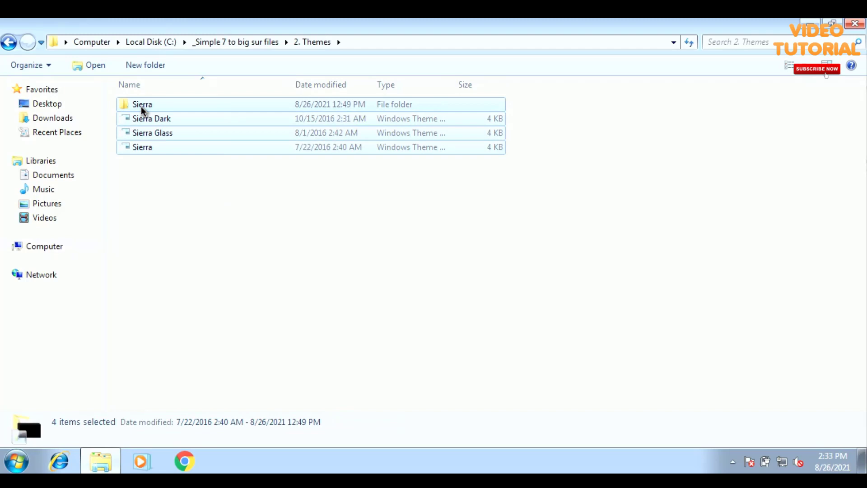
right_click(141, 109)
left_click(205, 247)
Open the Themes folder within Windows\Resources on Local Disk (C:).
left_click(69, 248)
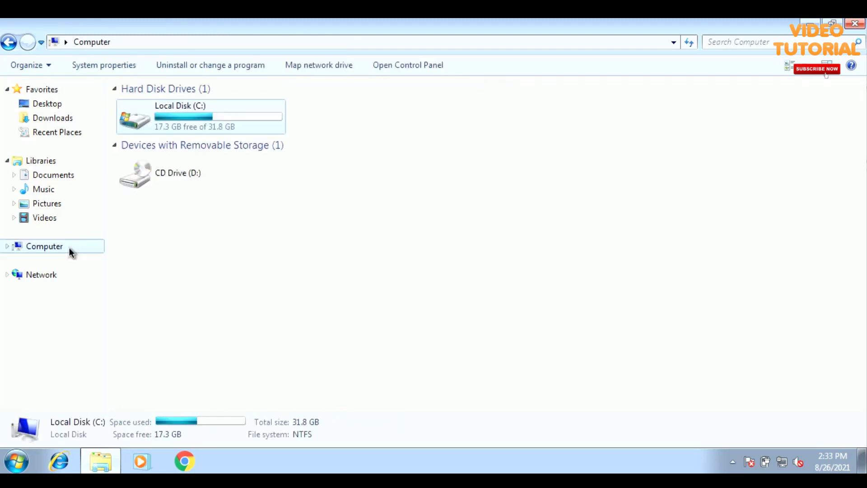
double_click(253, 117)
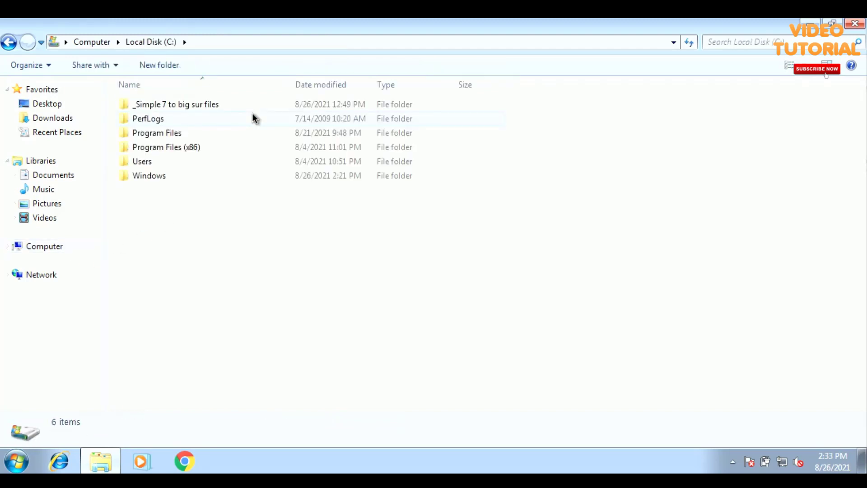
double_click(194, 176)
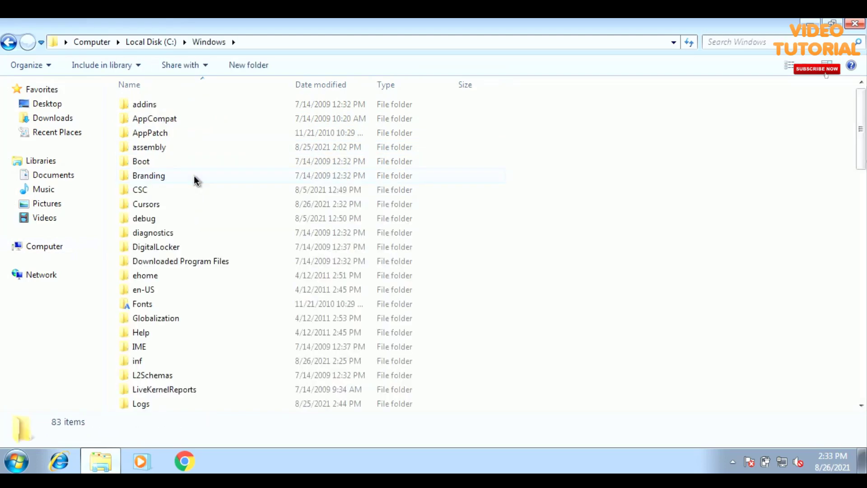
scroll(243, 198, "down", 10)
left_click(241, 192)
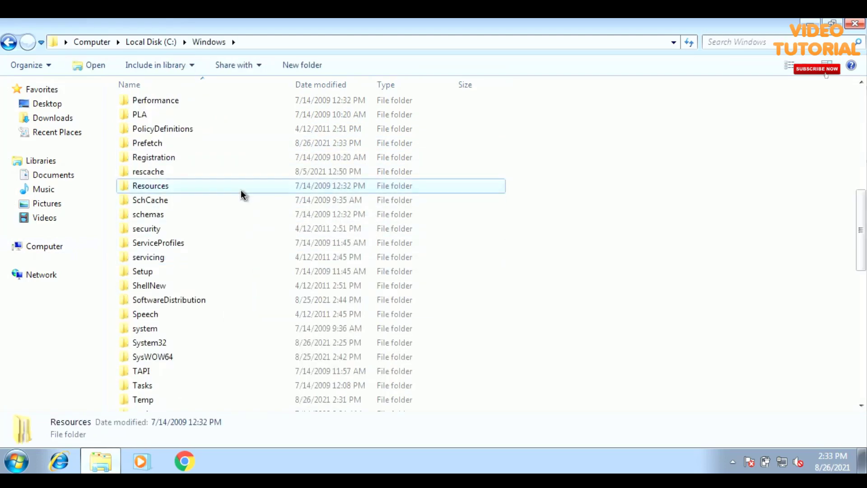
double_click(203, 189)
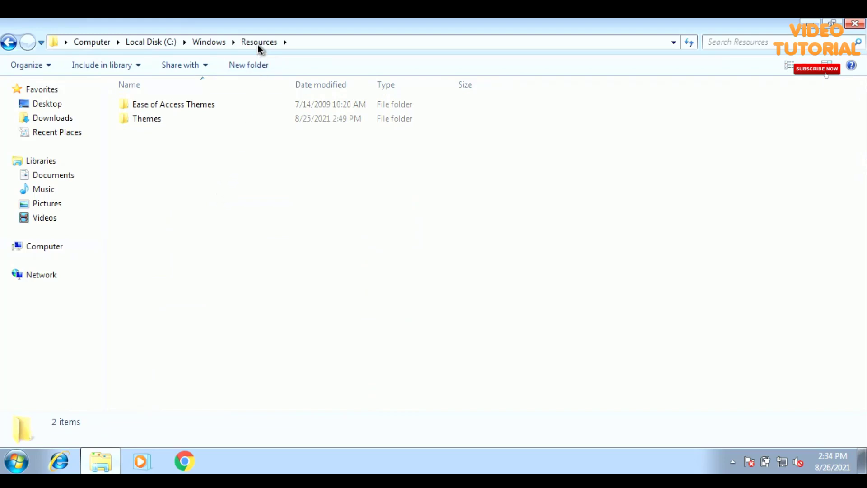
double_click(154, 117)
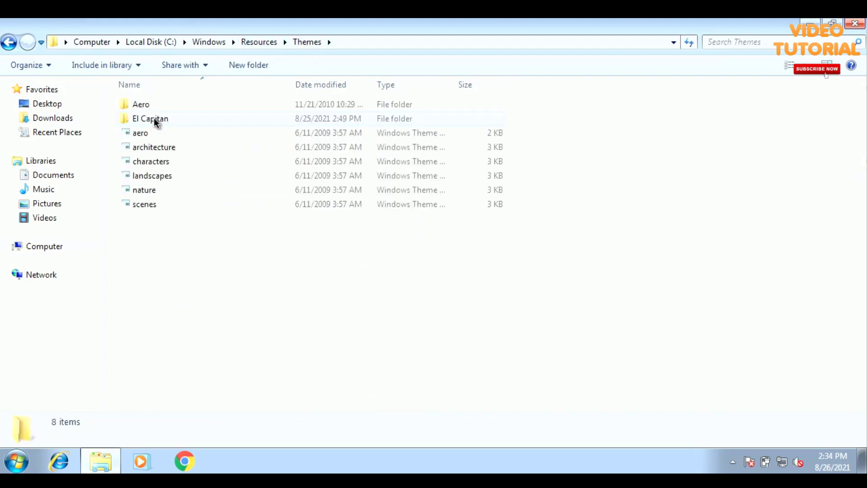
Paste the copied Sierra folder and theme files into the Themes folder with administrator permission and close the window.
right_click(172, 283)
left_click(202, 179)
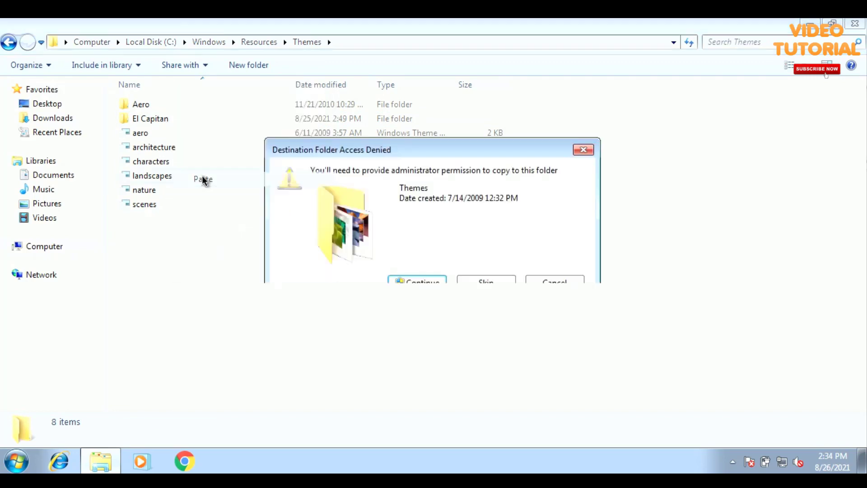
left_click(416, 283)
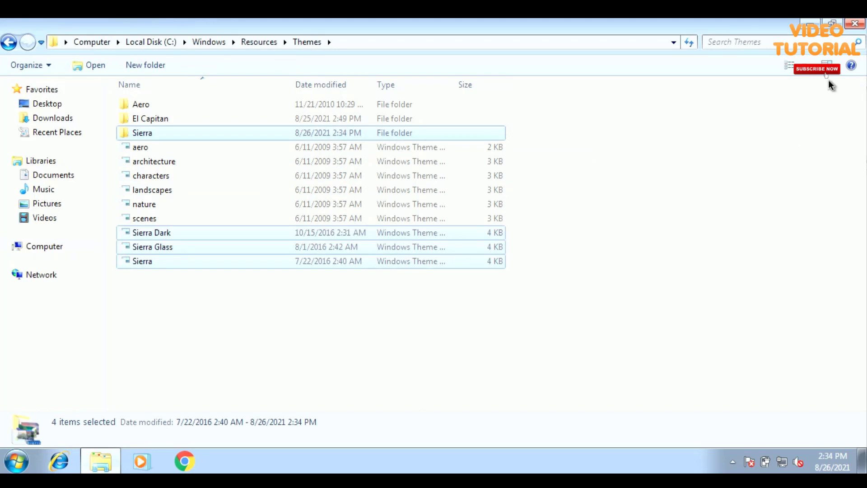
left_click(854, 25)
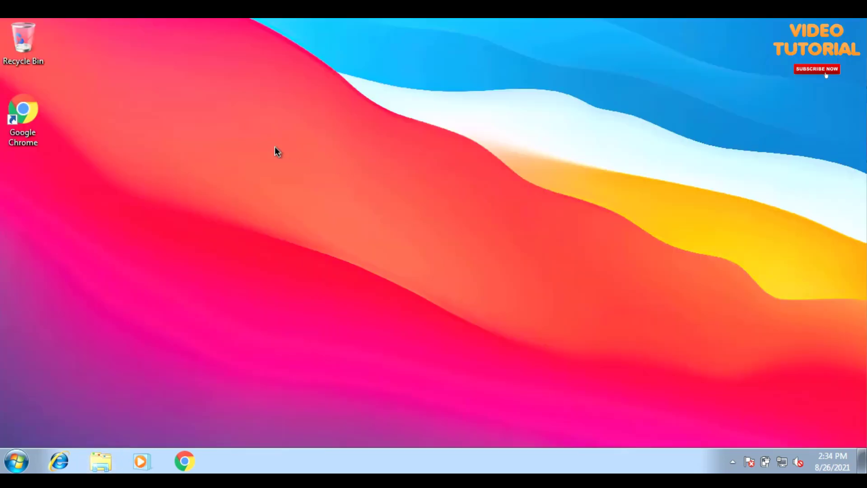
Apply the installed Sierra theme in the desktop personalization settings and close them.
right_click(275, 149)
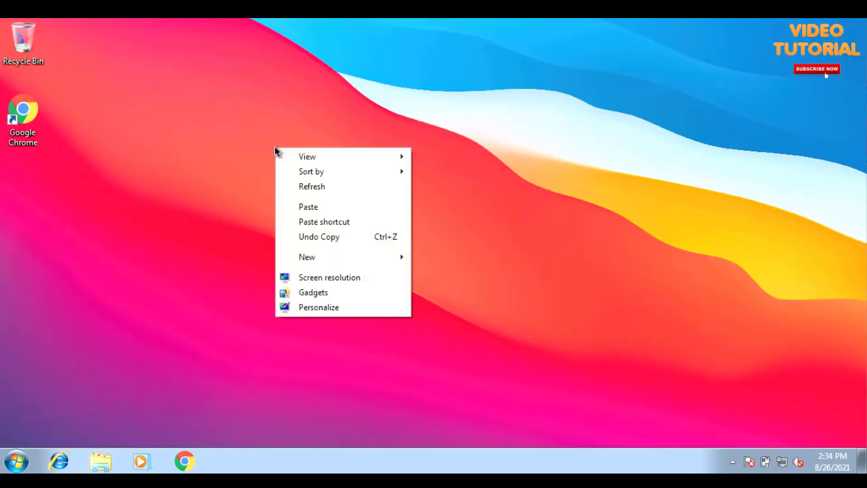
left_click(377, 311)
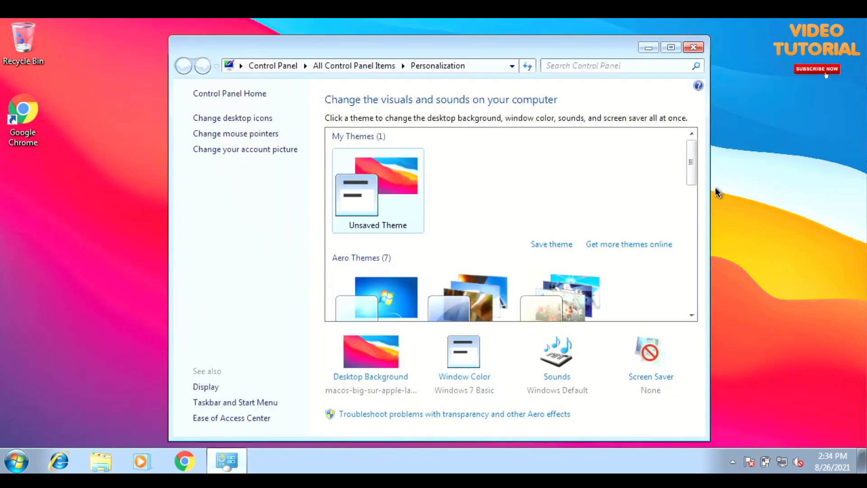
left_click_drag(692, 168, 687, 262)
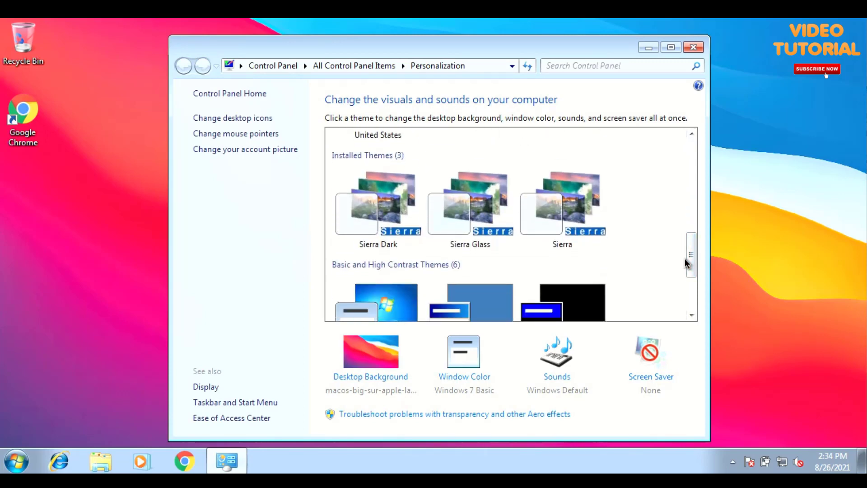
left_click(560, 221)
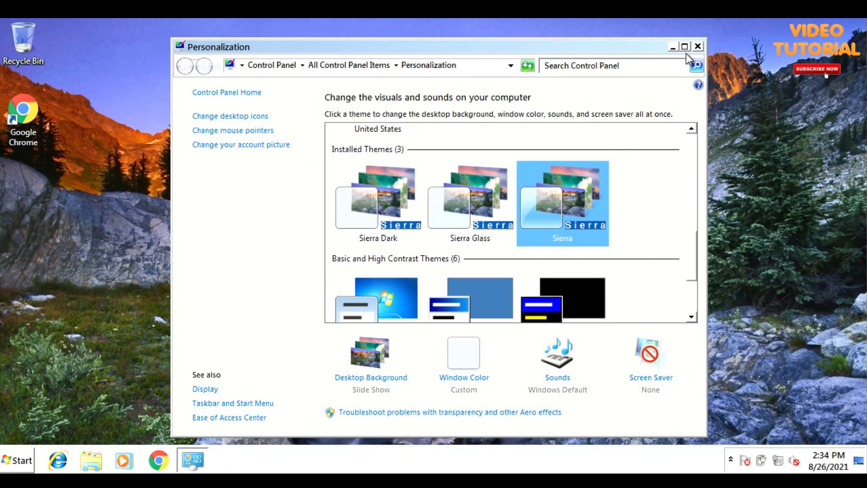
left_click(696, 47)
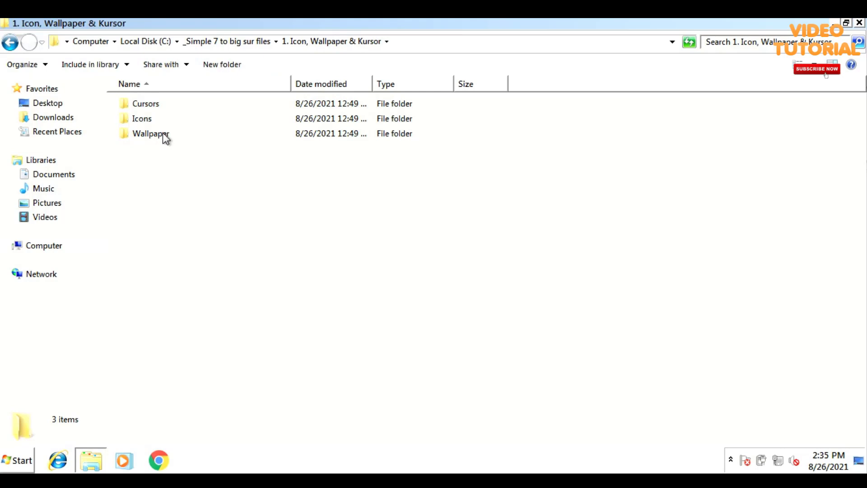
Set the macos-big-sur-apple-layers-fluidic-colorful image from the Wallpaper folder as the desktop background again and minimize the folder window.
double_click(163, 134)
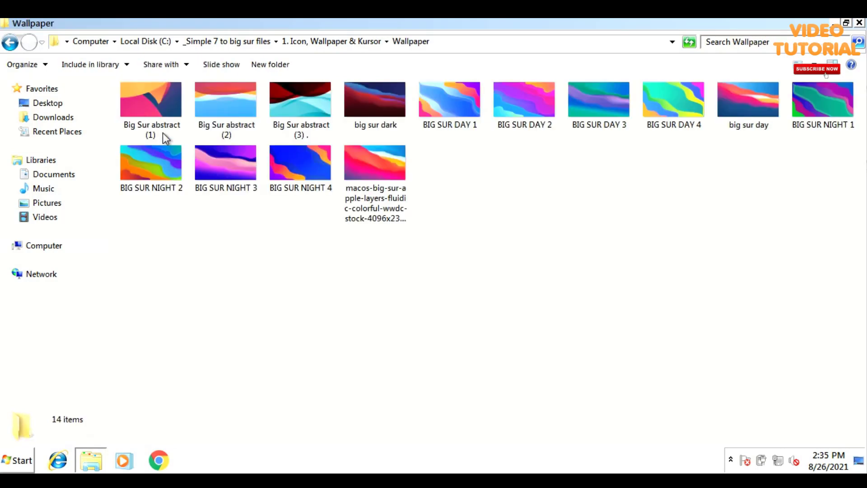
right_click(382, 175)
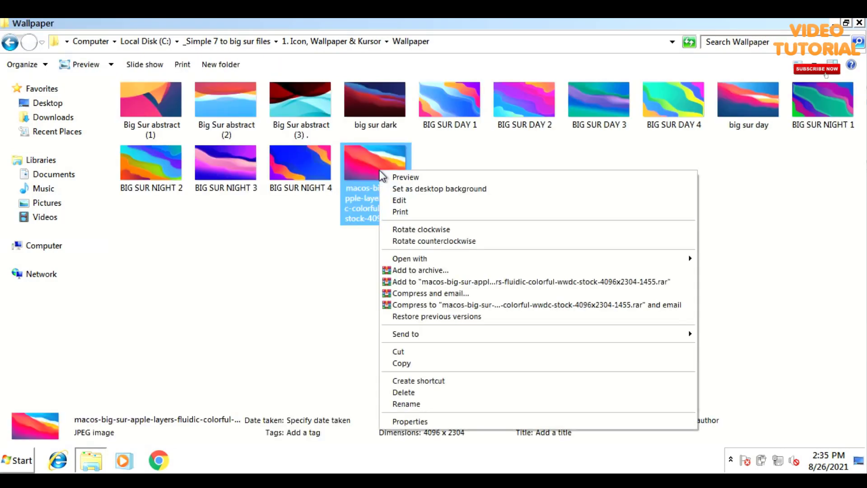
left_click(444, 189)
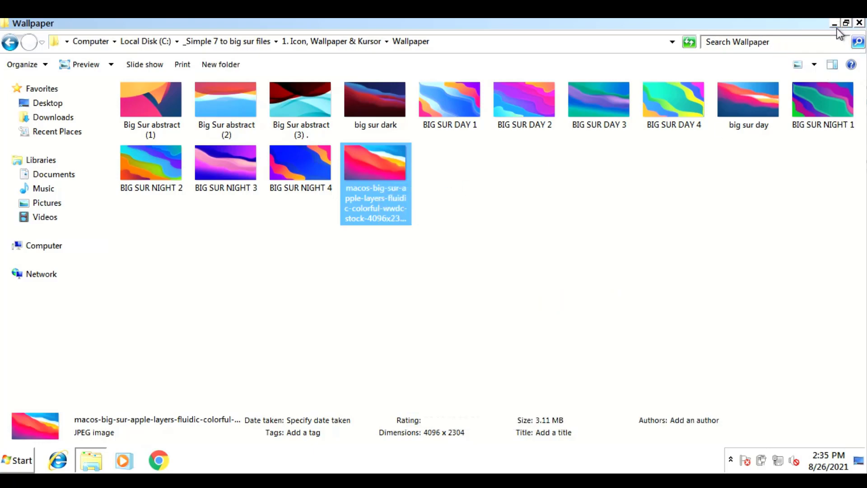
left_click(835, 24)
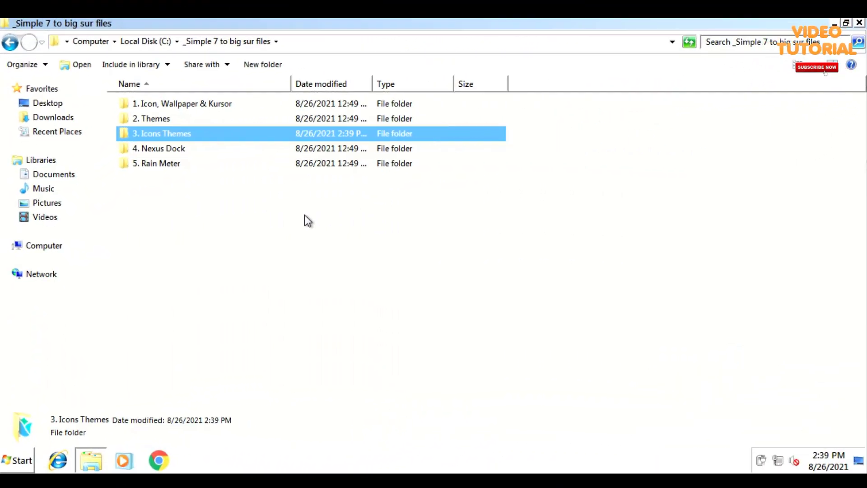
Run the Porcelain icon pack installer from the 3. Icons Themes folder as administrator.
double_click(158, 133)
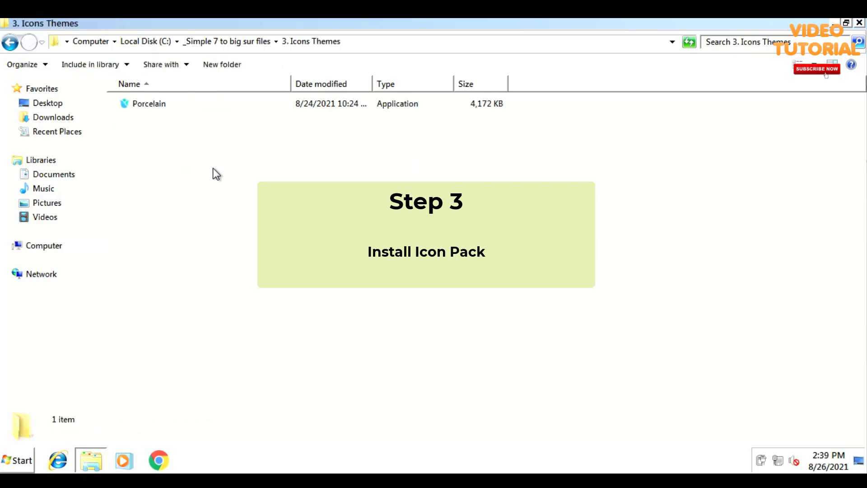
right_click(151, 101)
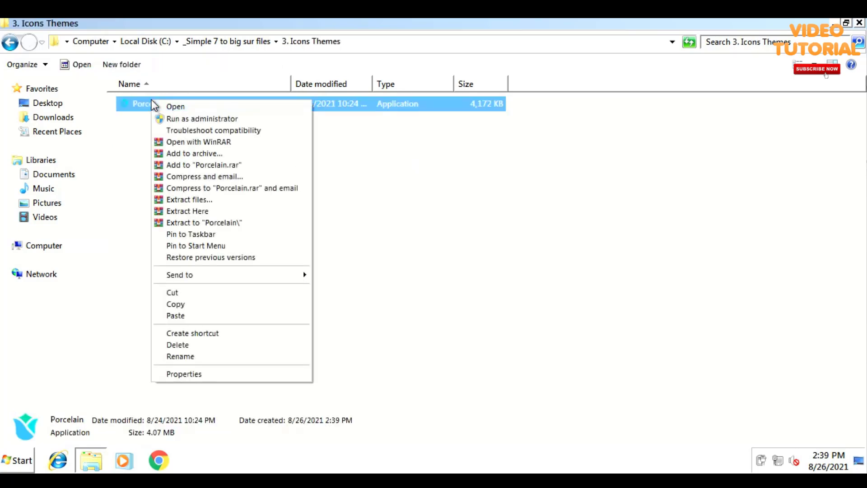
left_click(225, 116)
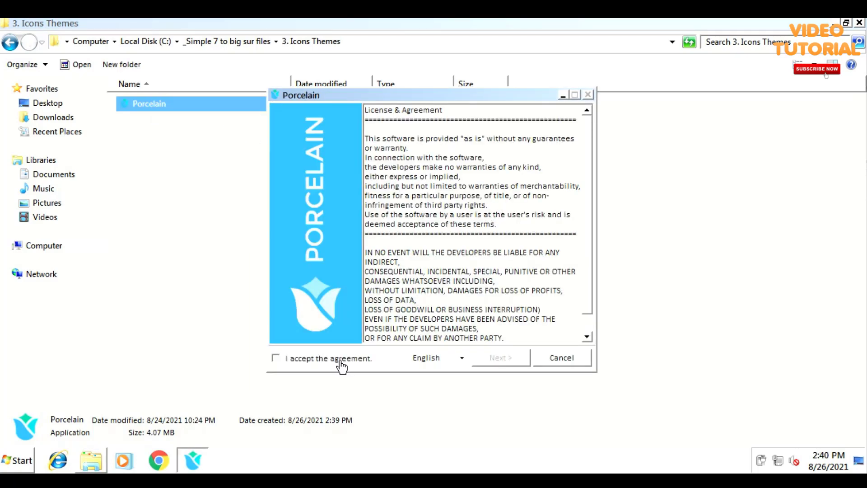
Install the Porcelain icon pack in English, accepting the agreement, patching all files and making a restore point.
left_click(300, 361)
left_click(501, 359)
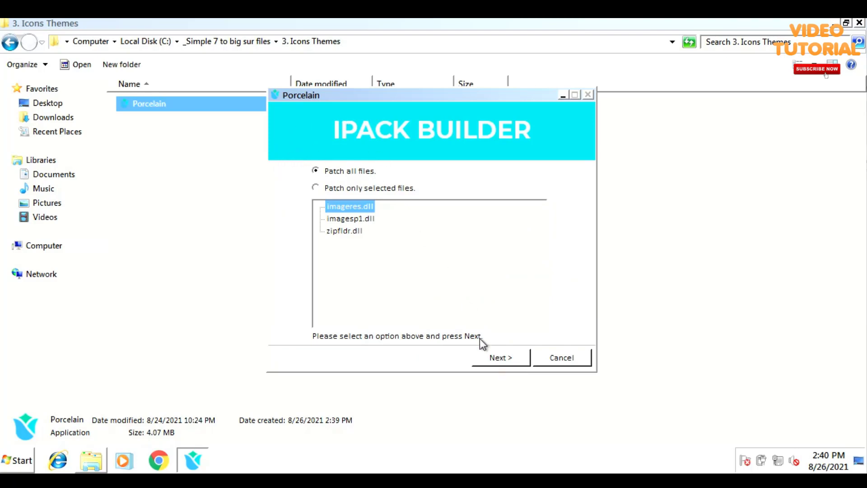
left_click(491, 361)
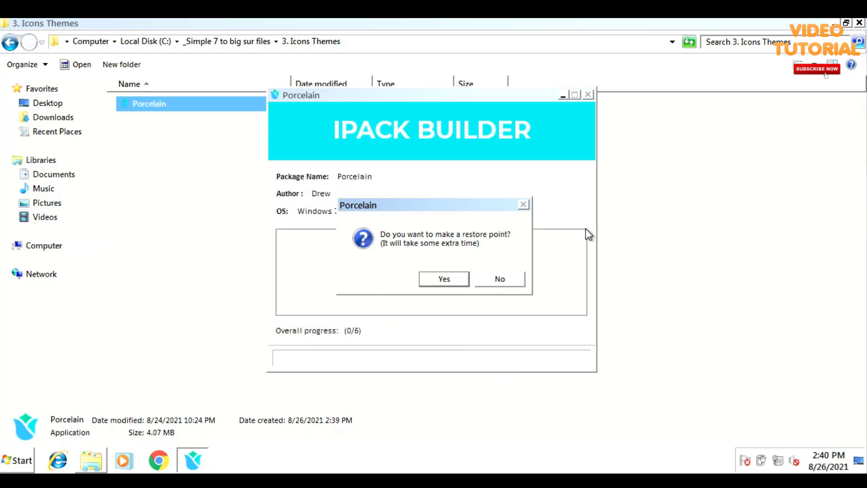
left_click(443, 279)
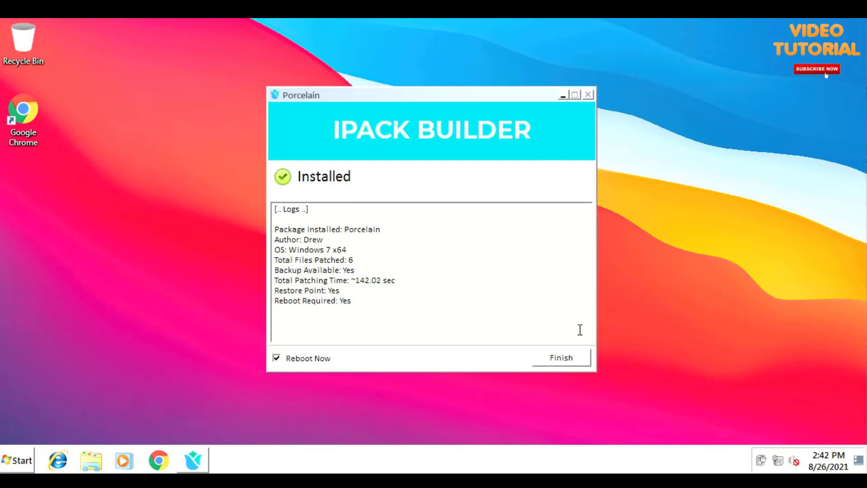
Finish the Porcelain installer with Reboot Now enabled and restart Windows.
left_click(570, 360)
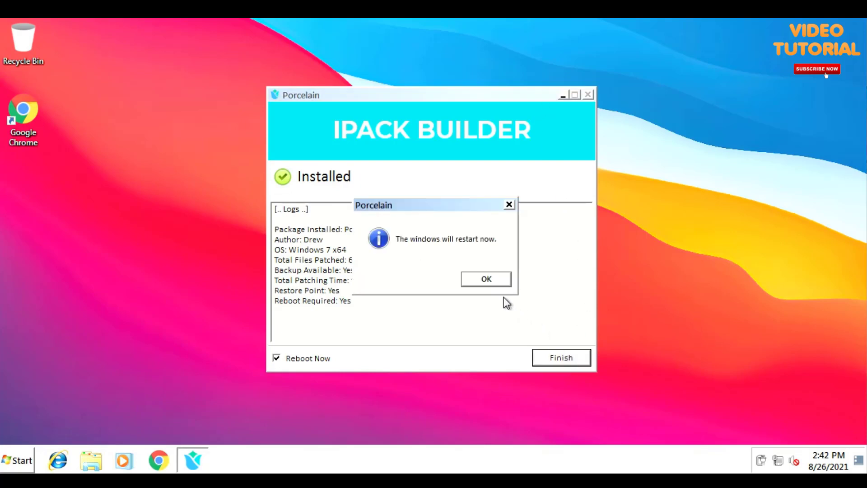
left_click(486, 279)
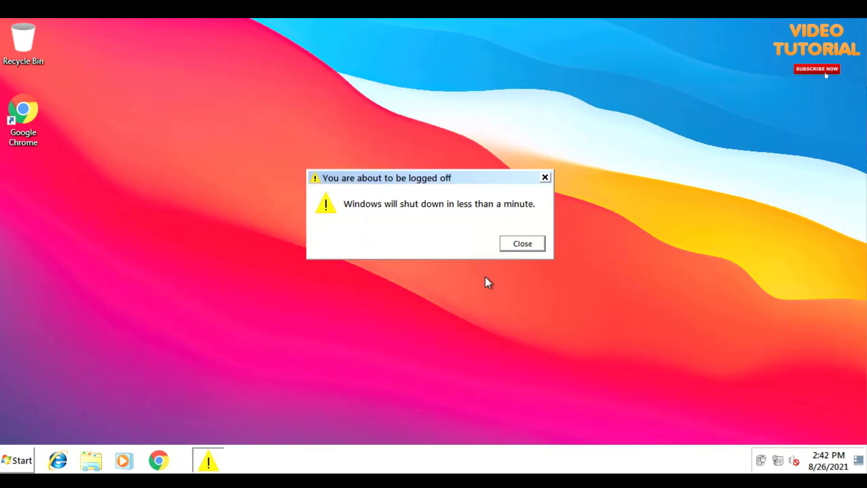
left_click(519, 244)
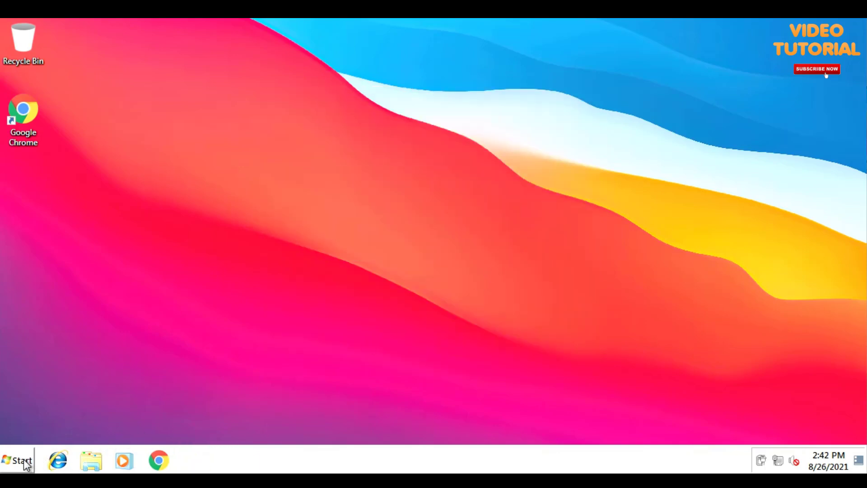
left_click(24, 459)
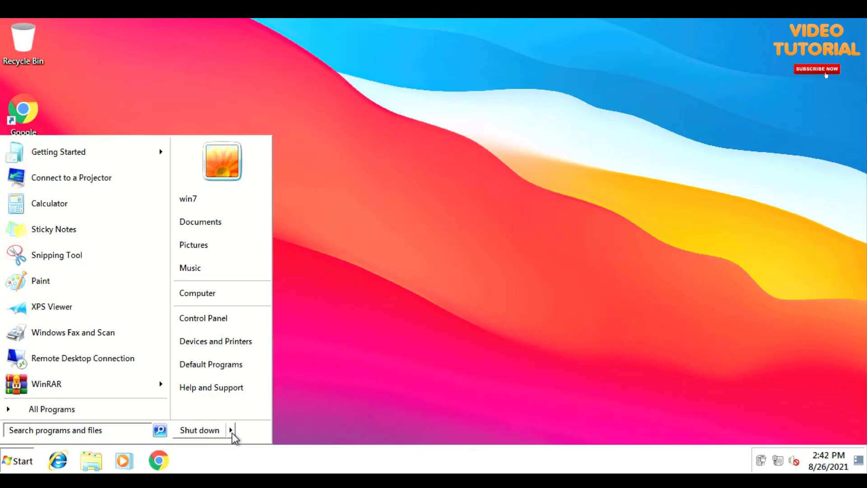
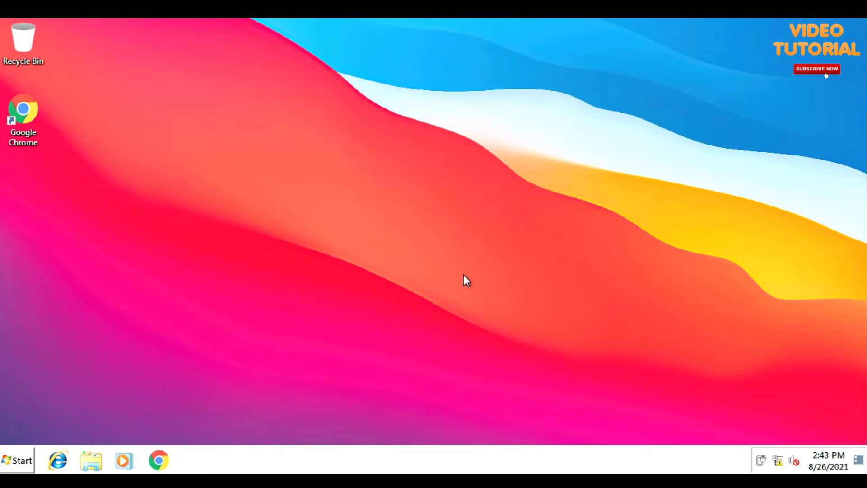
Examine the folder icons in the Documents, Music and Pictures libraries.
left_click(94, 459)
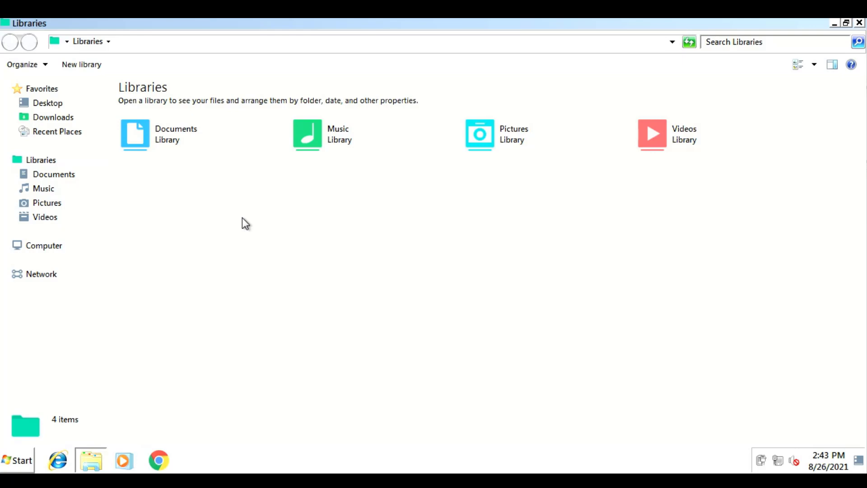
left_click(55, 176)
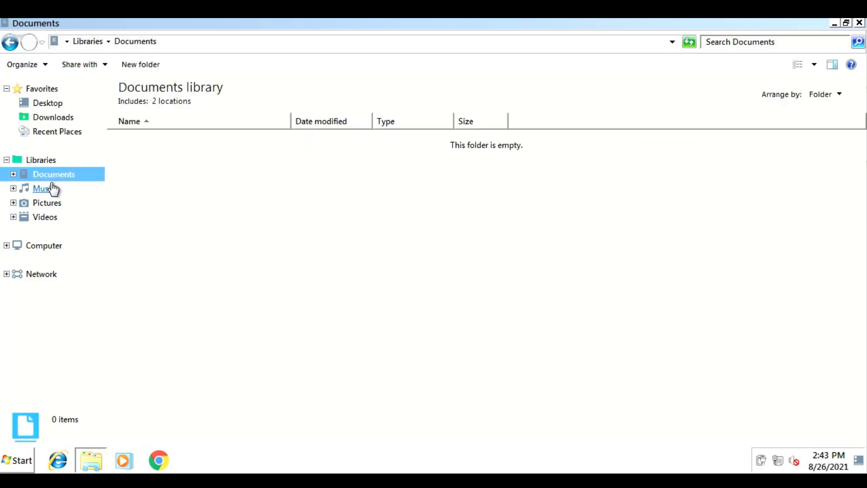
left_click(51, 189)
left_click(47, 203)
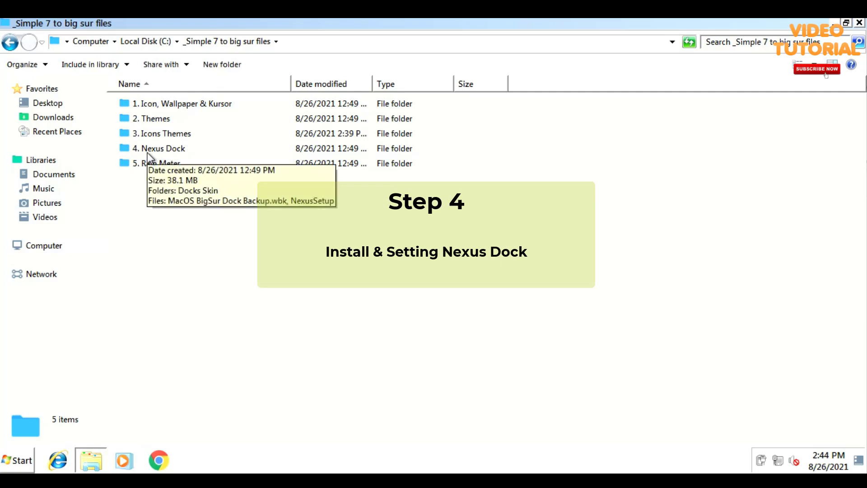
Run NexusSetup from the 4. Nexus Dock folder as administrator.
double_click(168, 153)
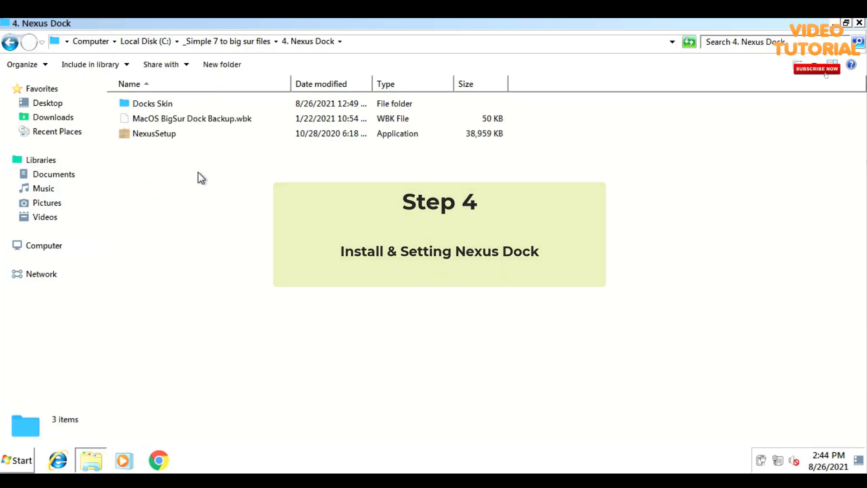
left_click(161, 132)
right_click(160, 132)
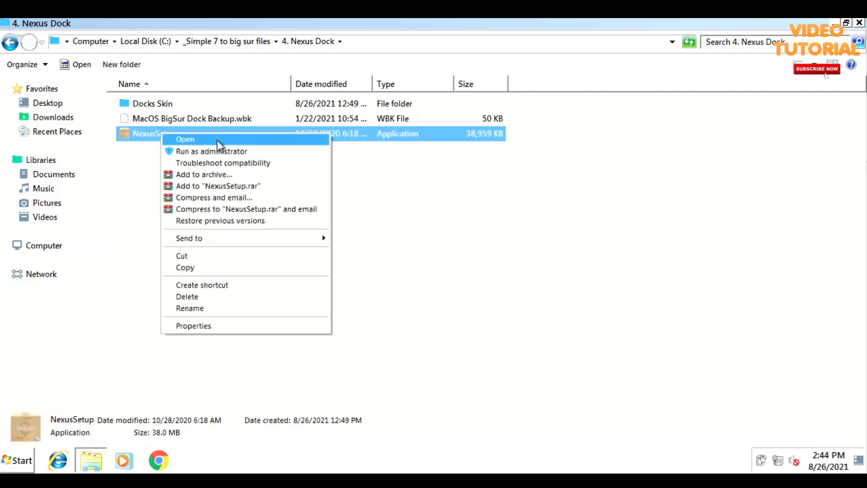
left_click(222, 153)
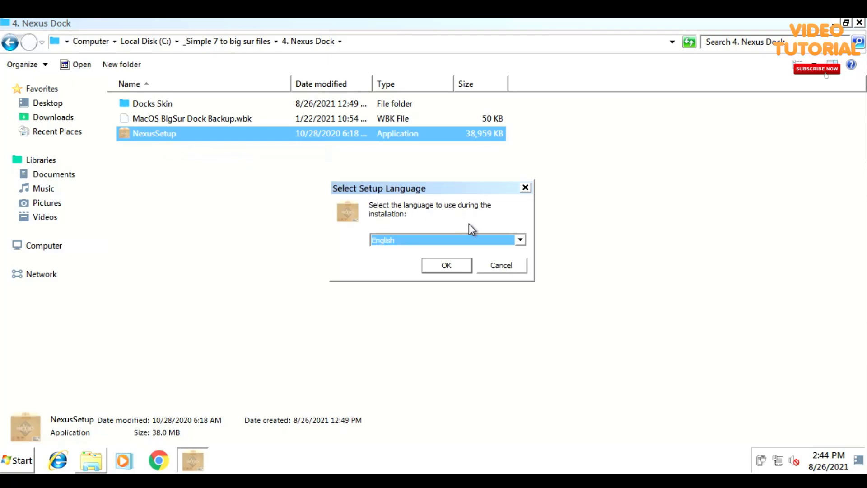
Install Nexus in English with the default destination and Start Menu folder, then launch it and keep it running despite elevated privileges.
left_click(447, 265)
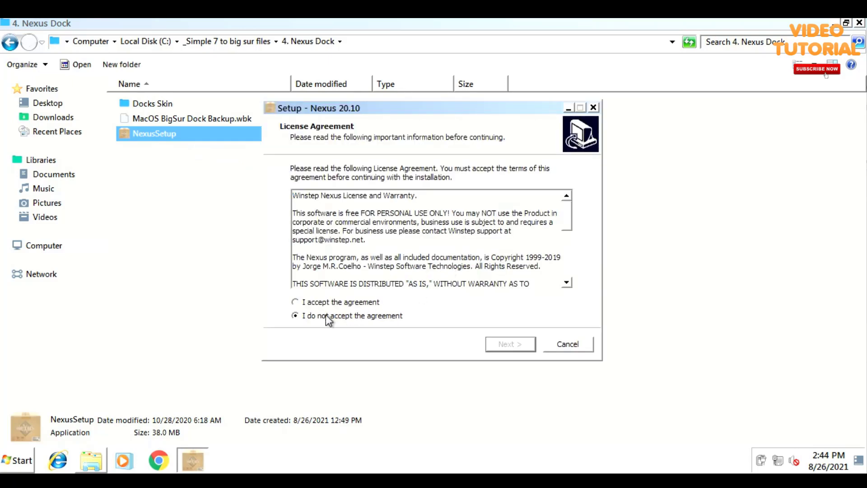
left_click(296, 302)
left_click(505, 342)
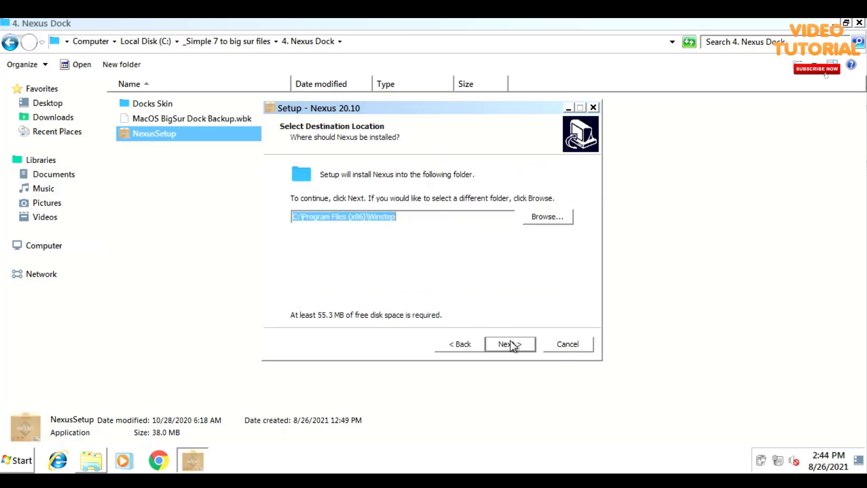
left_click(521, 342)
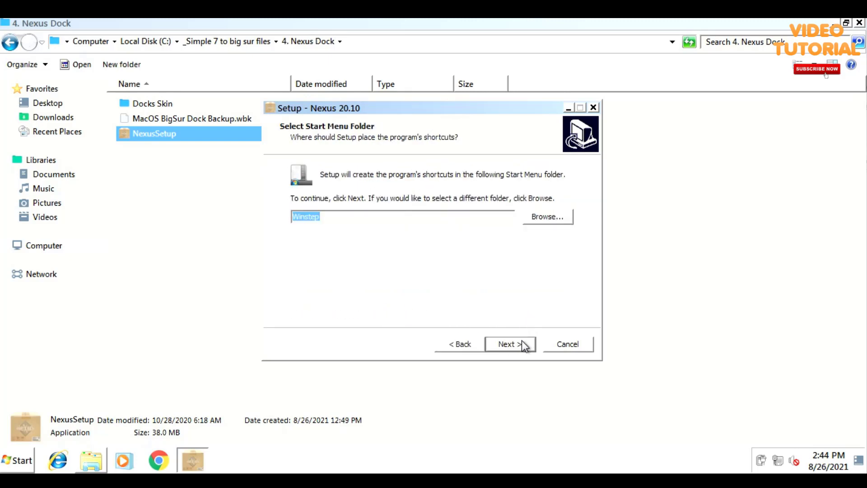
left_click(521, 342)
left_click(516, 345)
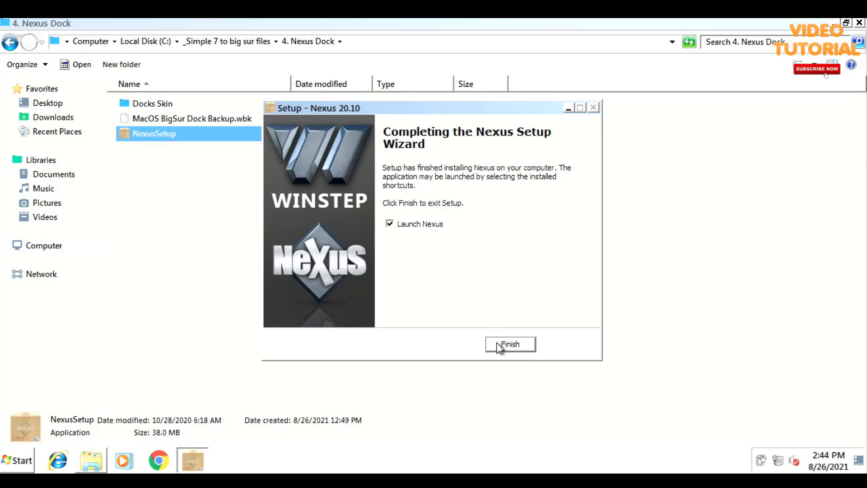
left_click(497, 344)
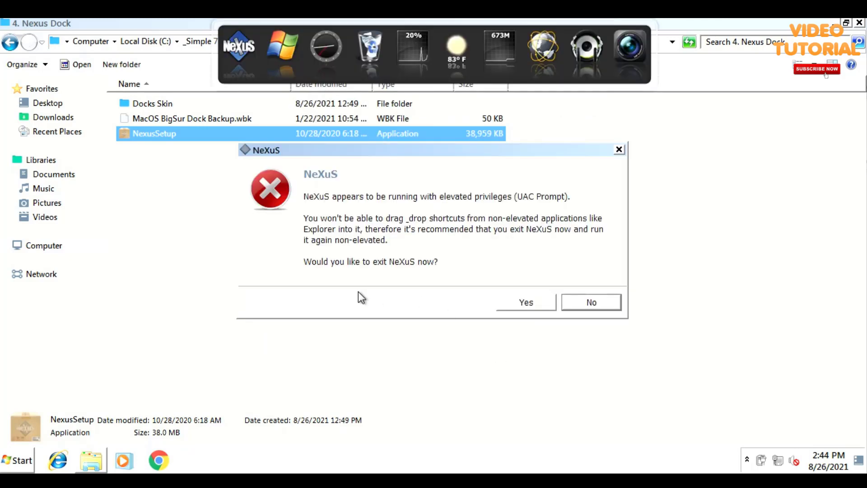
left_click(607, 304)
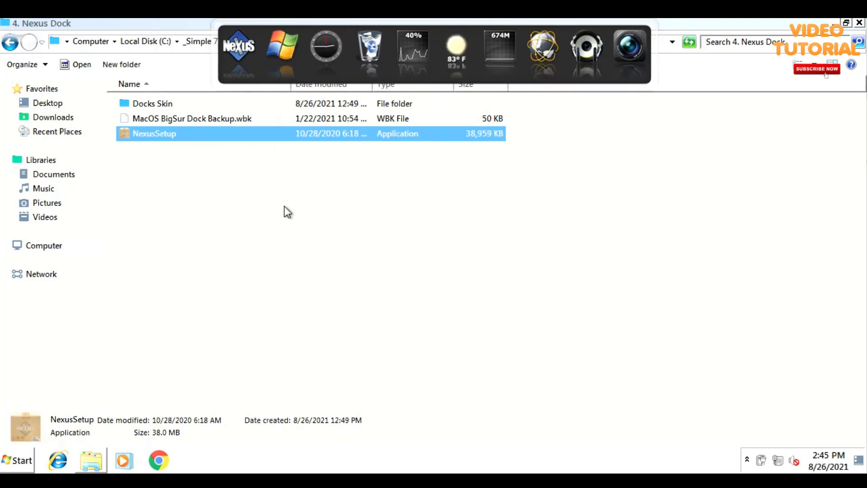
Copy the Big Sur light and Big Sur night folders from the Docks Skin folder.
double_click(136, 105)
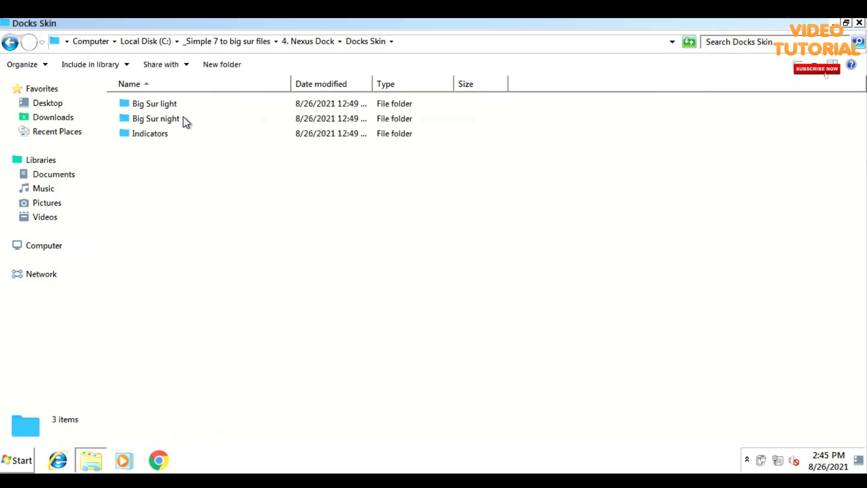
left_click(183, 118)
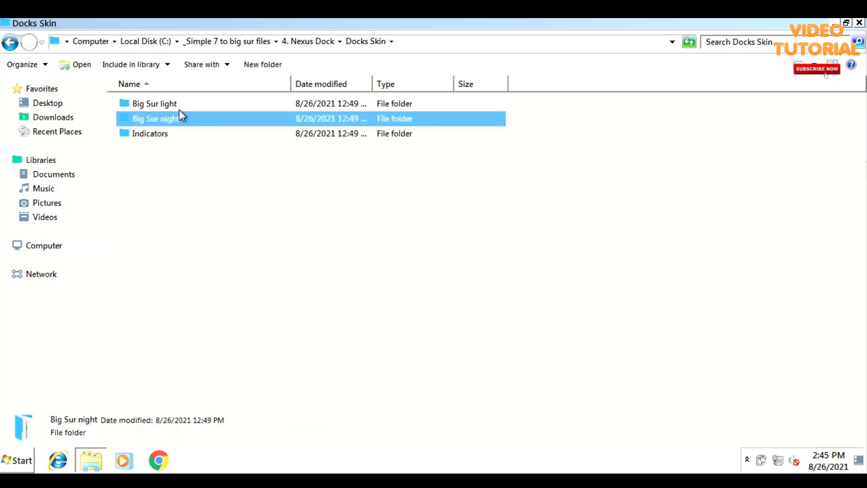
left_click(175, 107, "ctrl")
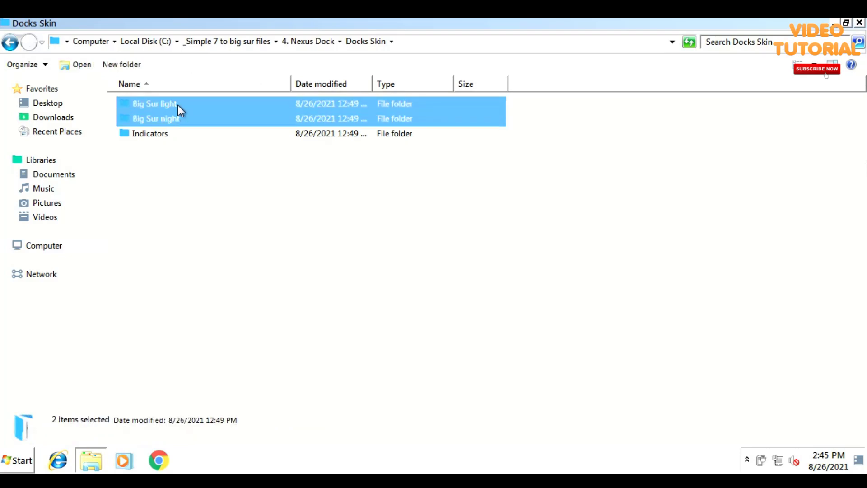
right_click(172, 120)
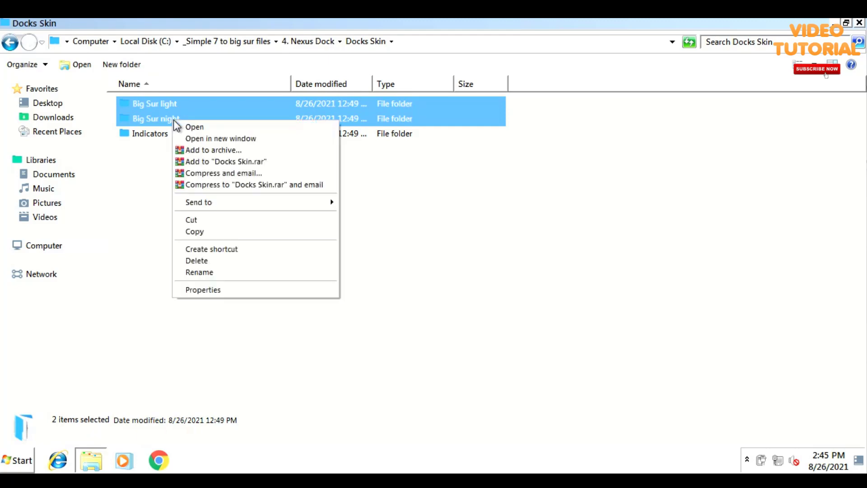
left_click(205, 232)
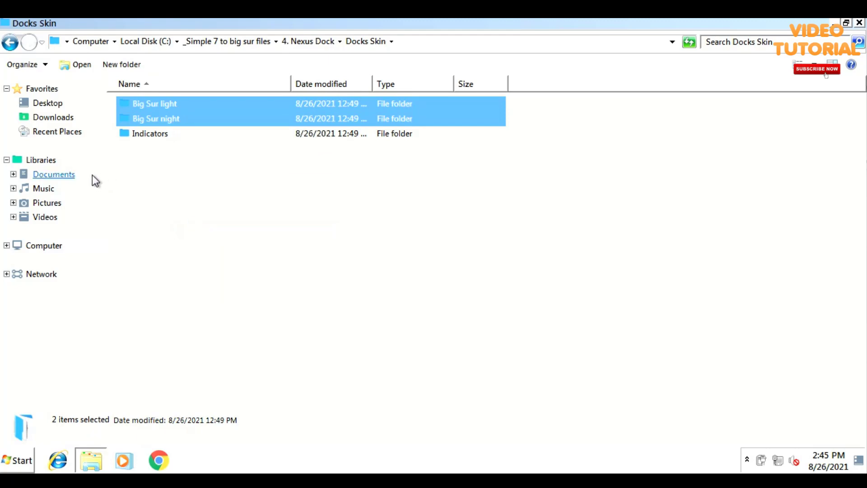
Paste the copied skin folders into Documents\Winstep\NeXuS\Backgrounds and close the window.
left_click(53, 174)
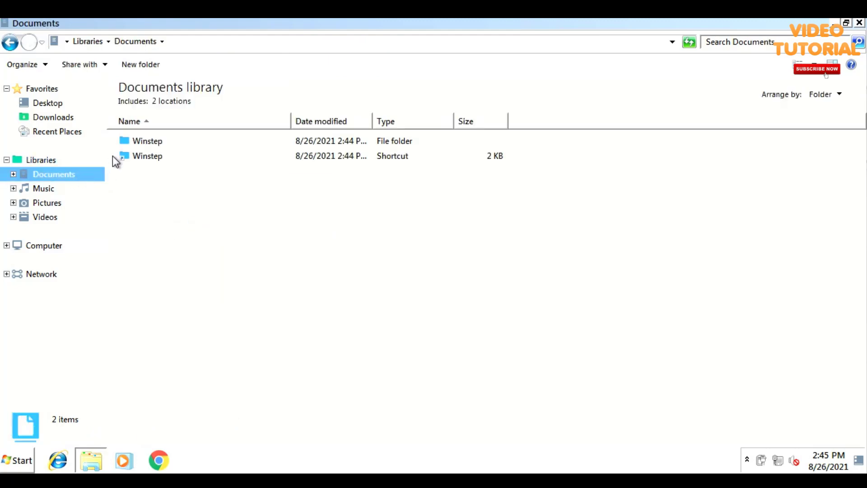
double_click(146, 142)
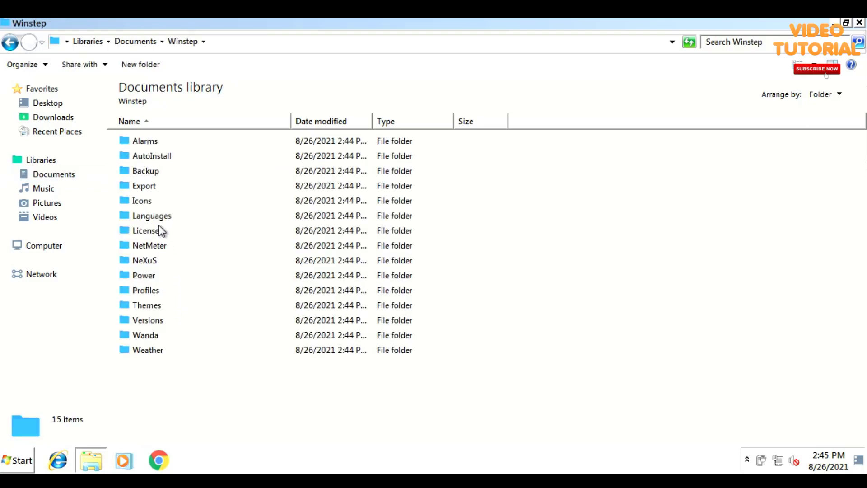
double_click(142, 262)
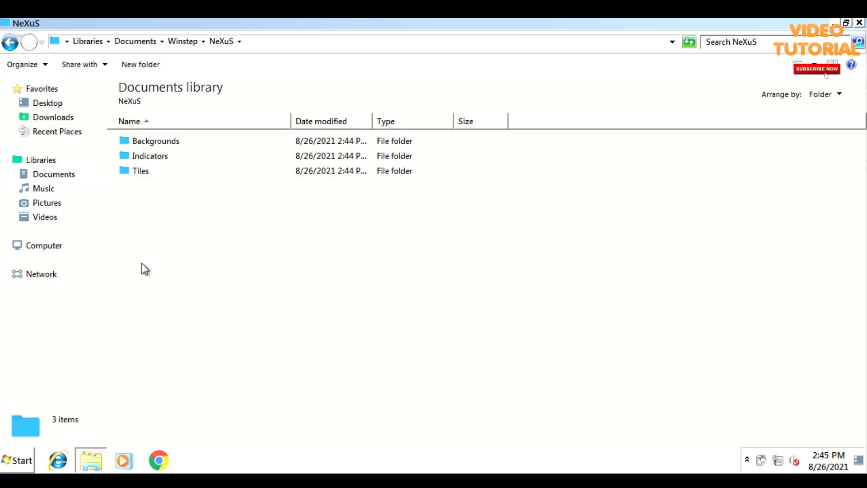
double_click(167, 141)
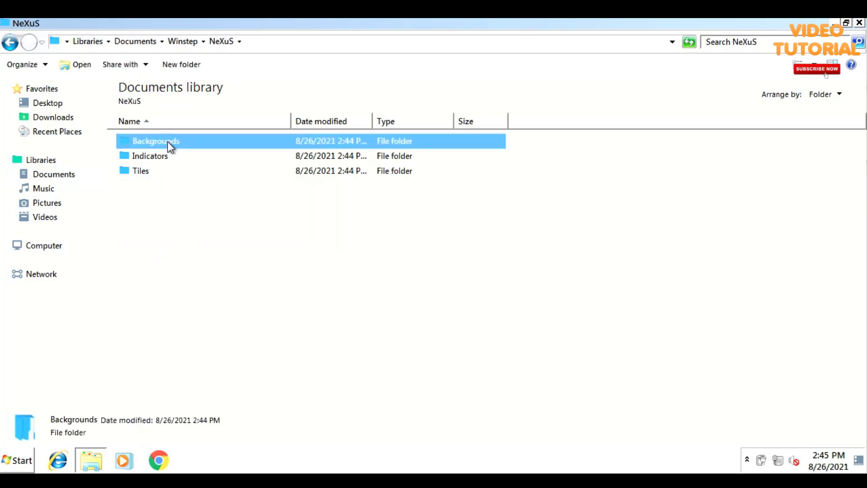
right_click(161, 288)
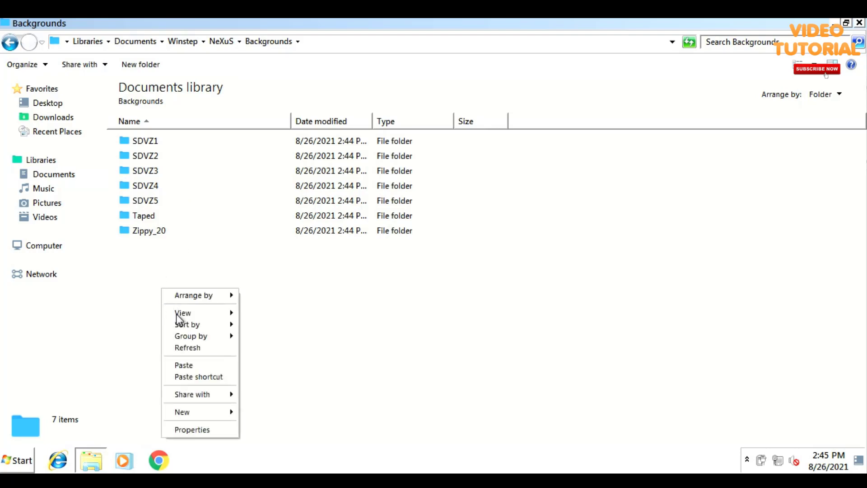
left_click(192, 362)
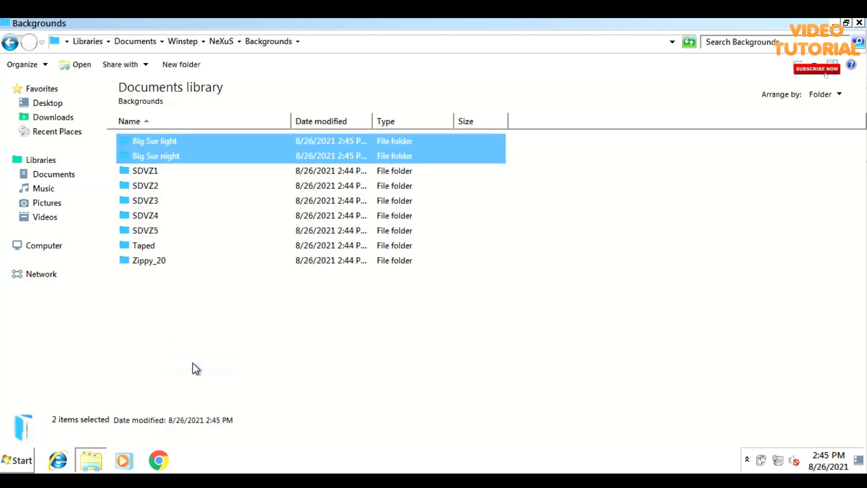
left_click(859, 23)
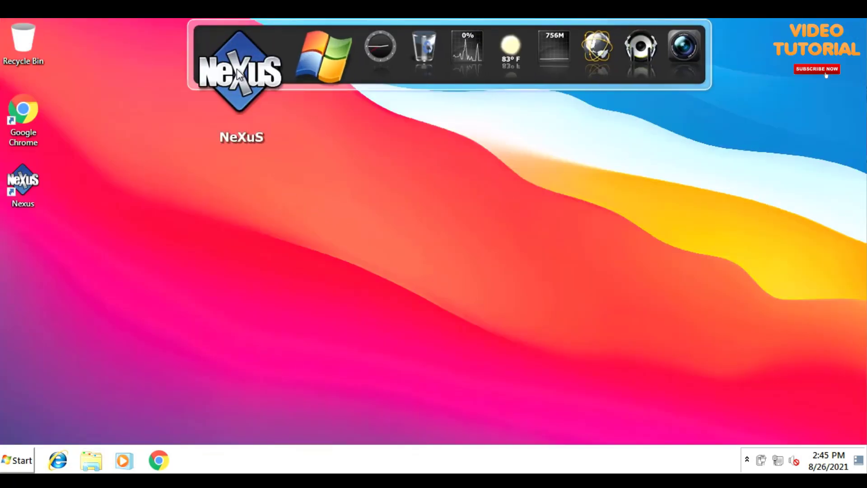
Open the Nexus preferences and apply the Big Sur light theme to the dock.
left_click(237, 68)
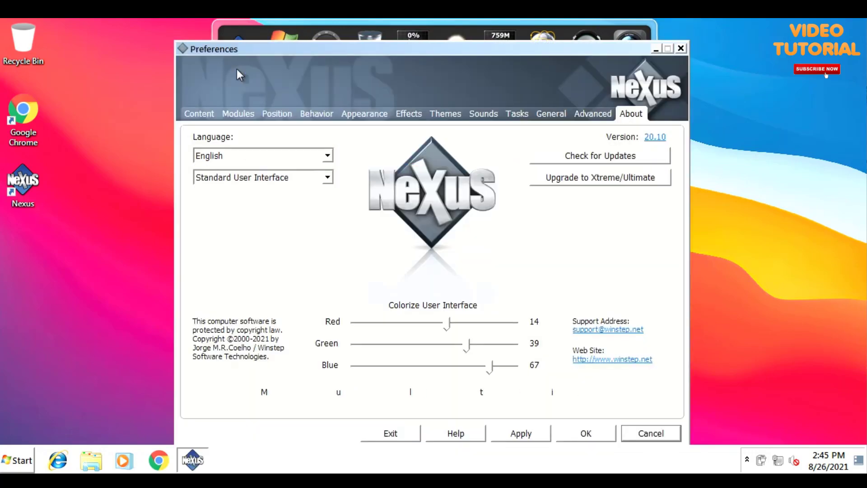
left_click_drag(372, 52, 373, 37)
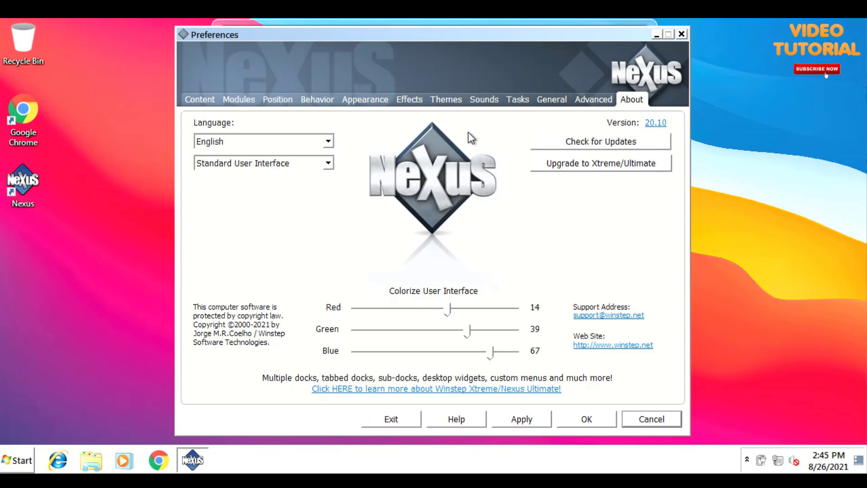
left_click(450, 99)
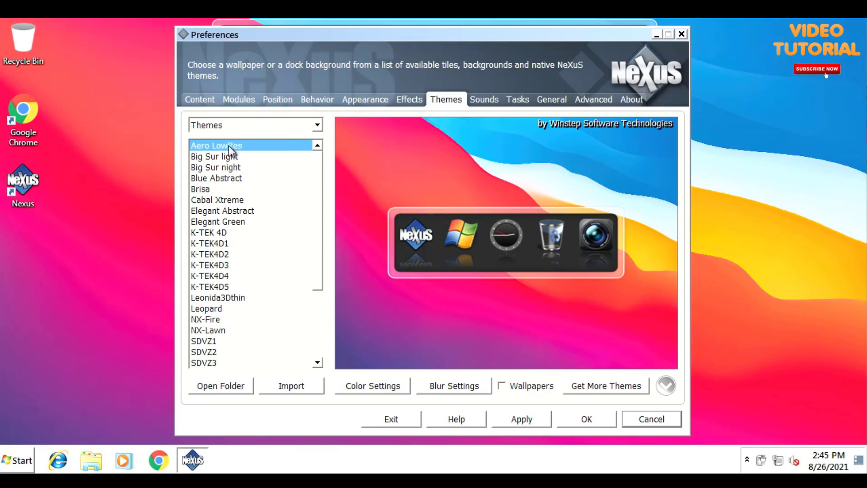
left_click(207, 157)
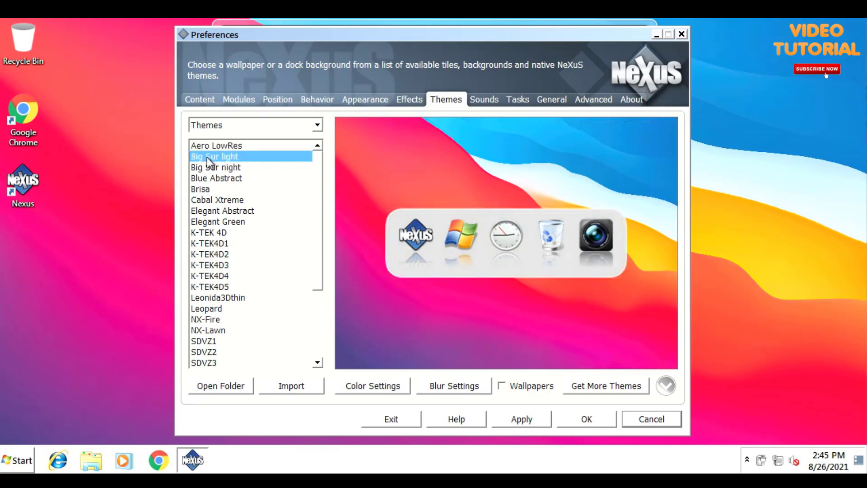
left_click(522, 420)
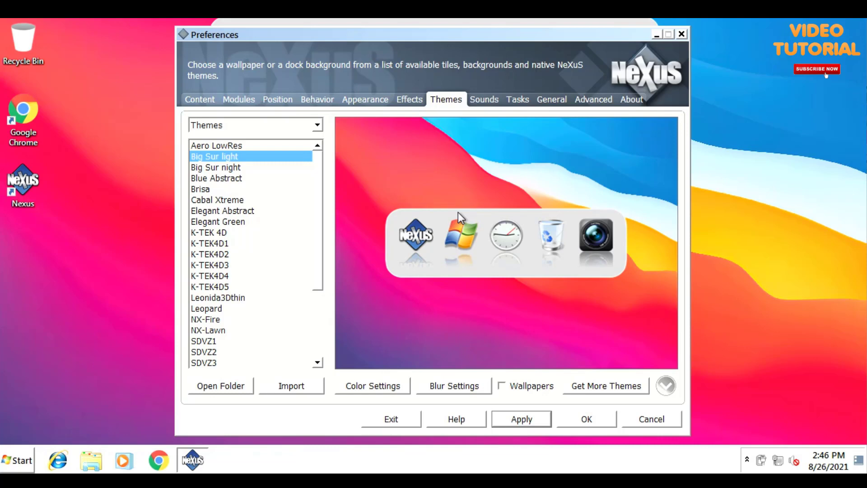
Restore the Nexus settings from MacOS BigSur Dock Backup.wbk in the 4. Nexus Dock folder and apply them.
left_click(593, 101)
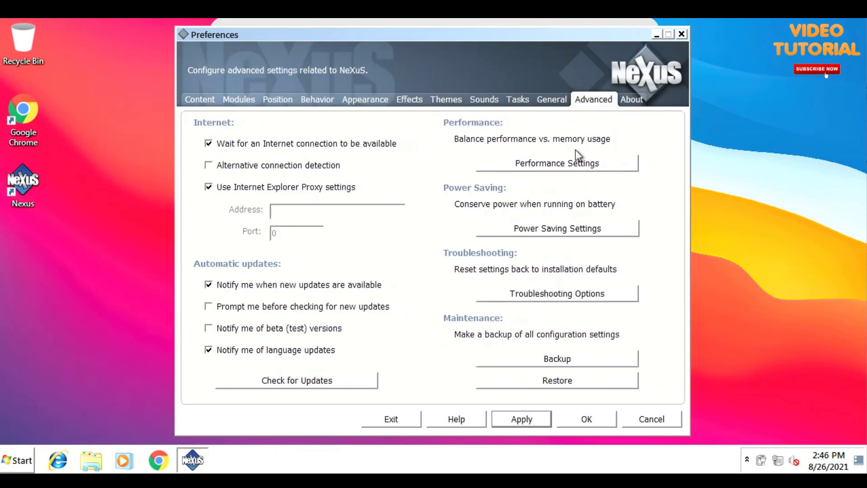
left_click(543, 381)
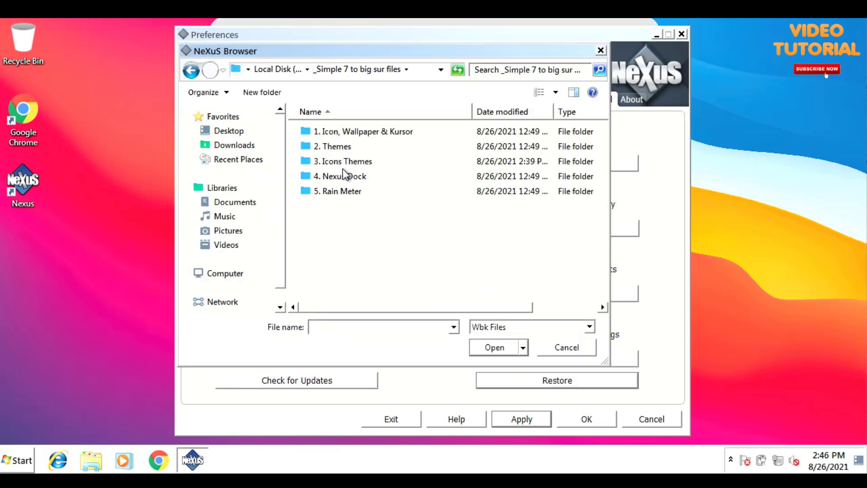
double_click(345, 176)
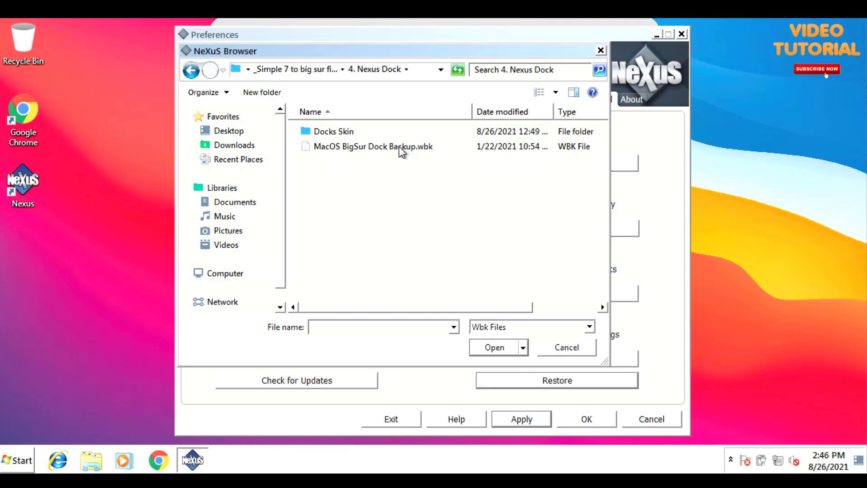
left_click(424, 147)
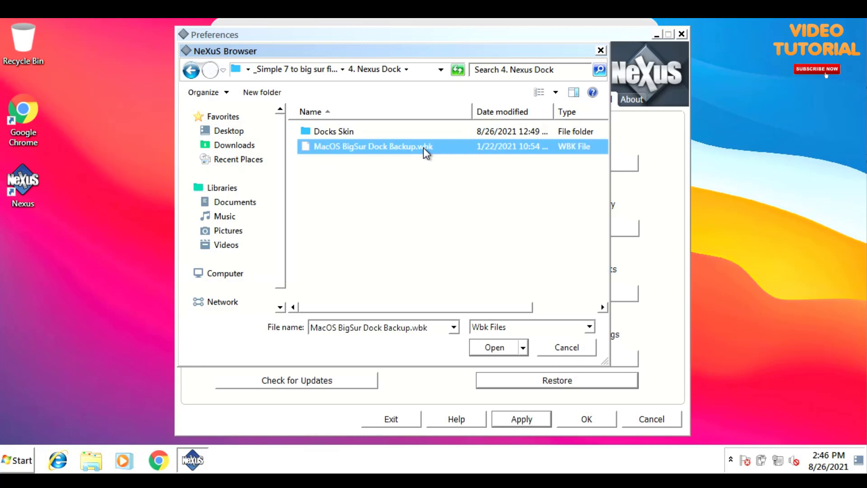
left_click(494, 347)
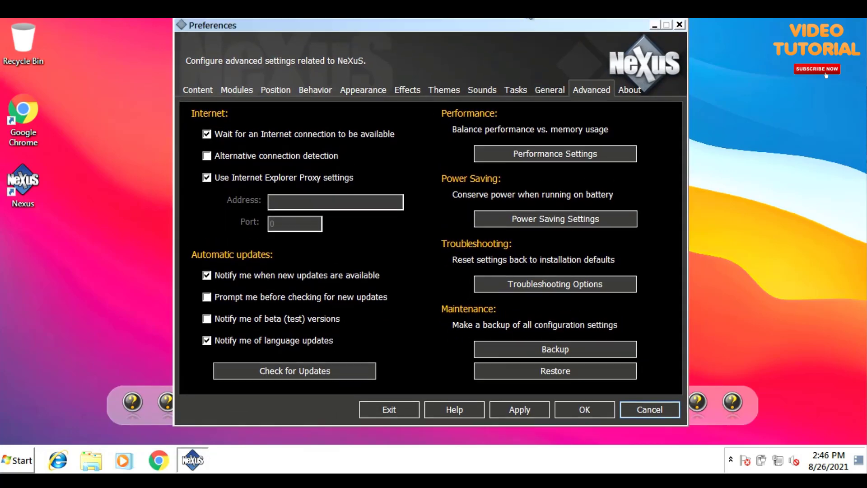
left_click(509, 408)
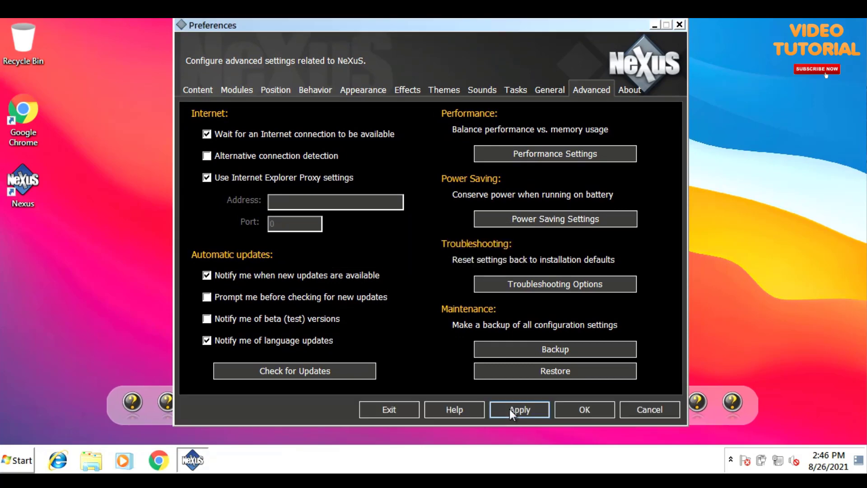
left_click(573, 407)
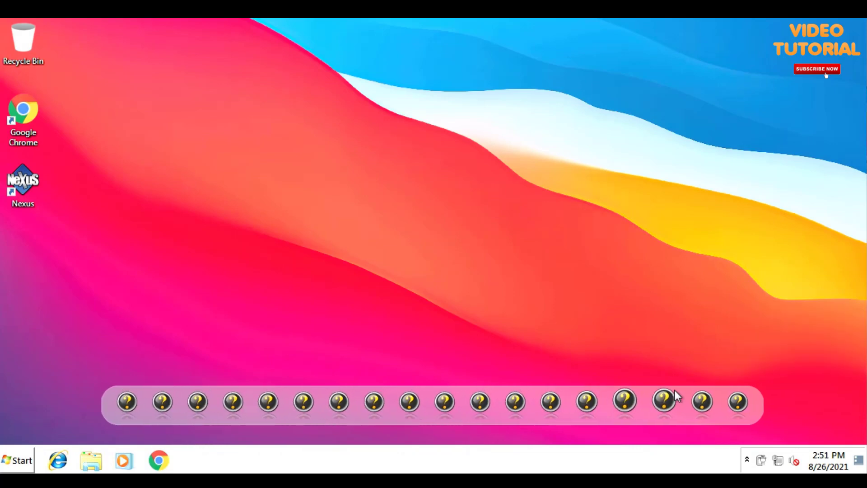
Copy the Big Sur dock Icons folder from C:\_Simple 7 to big sur files\1. Icon, Wallpaper & Kursor\Icons.
left_click(91, 460)
left_click(56, 259)
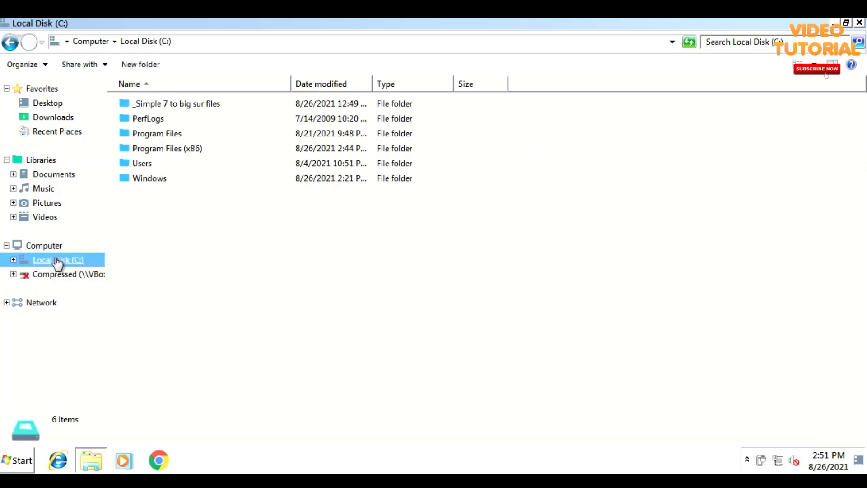
double_click(211, 104)
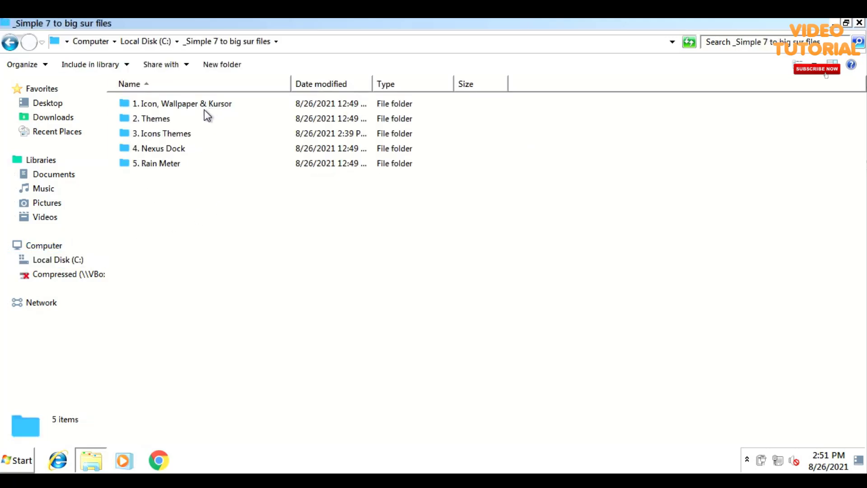
double_click(141, 105)
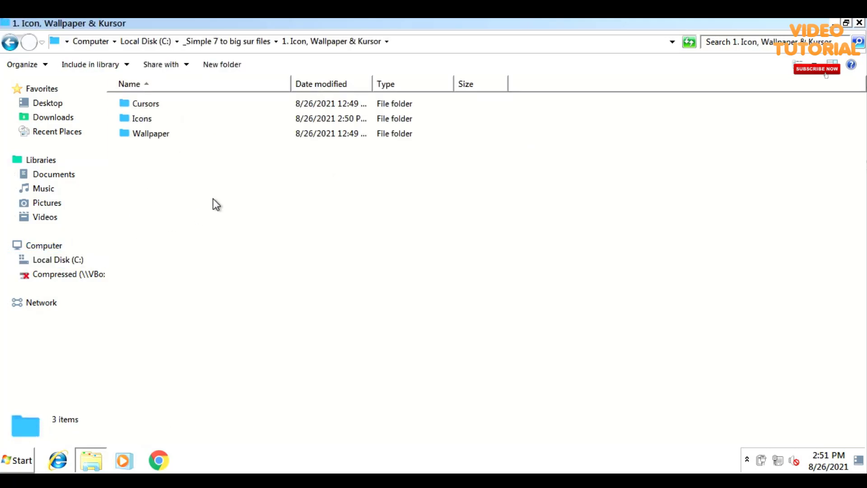
double_click(145, 119)
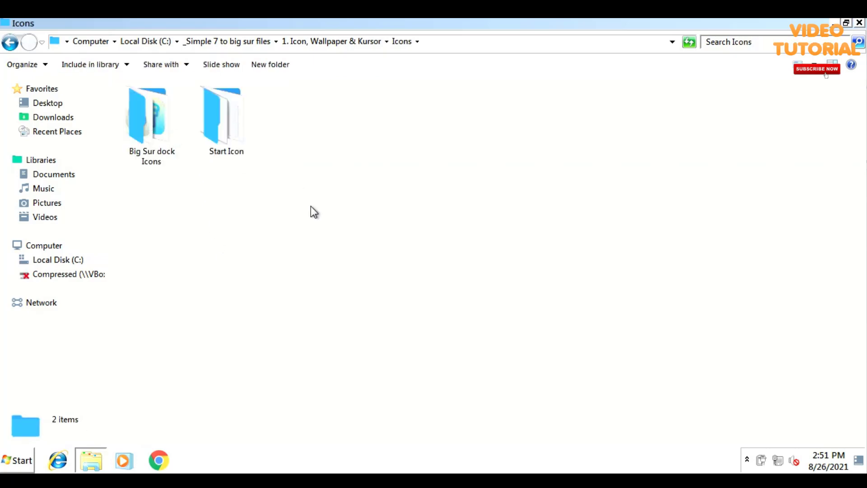
left_click(155, 158)
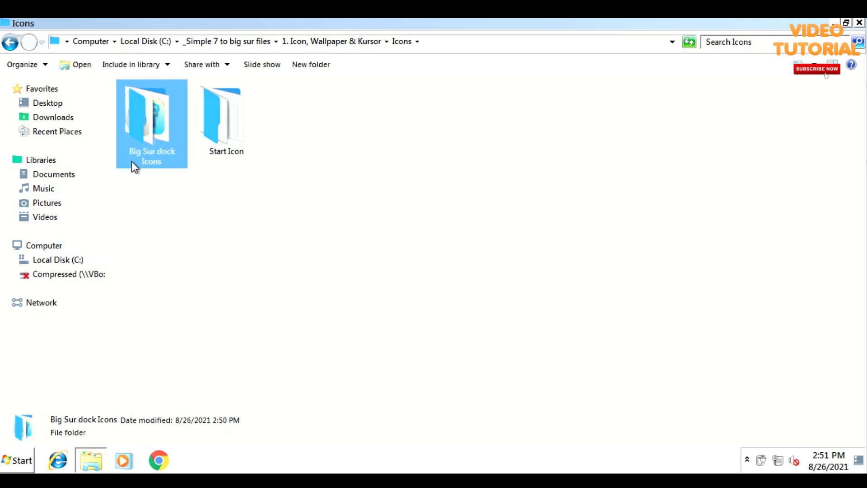
right_click(151, 121)
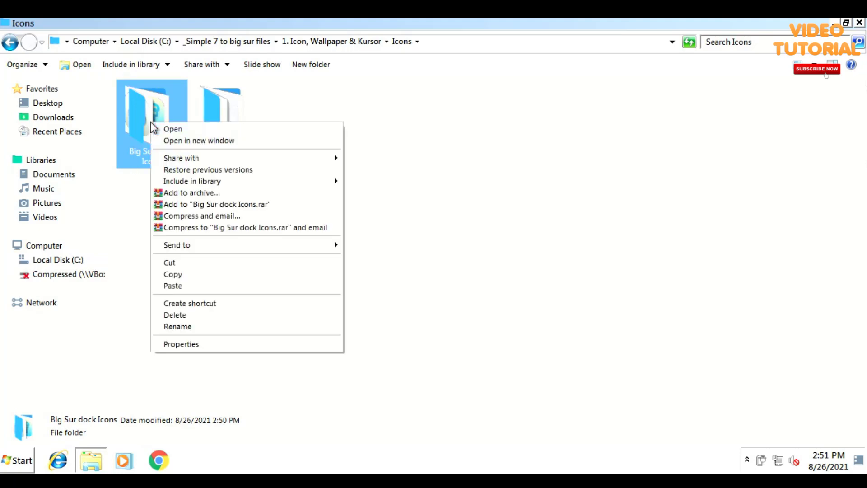
left_click(193, 273)
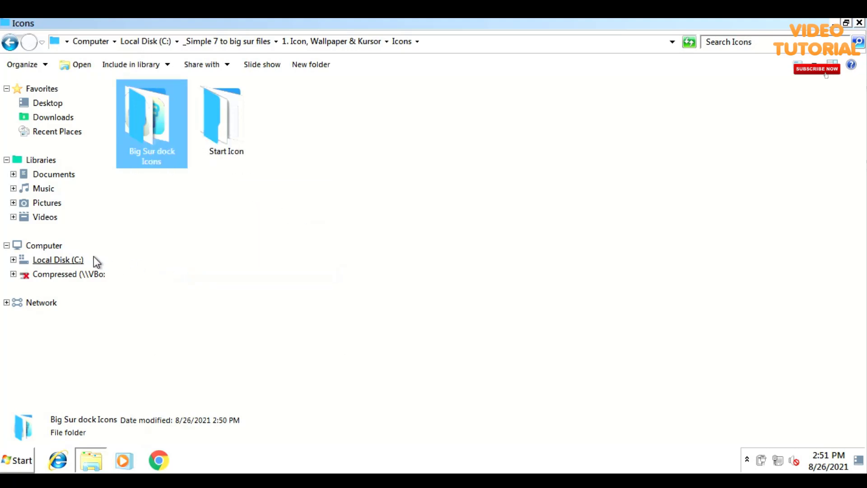
Paste the copied Big Sur dock Icons folder into the root of Local Disk (C:).
left_click(93, 259)
right_click(202, 261)
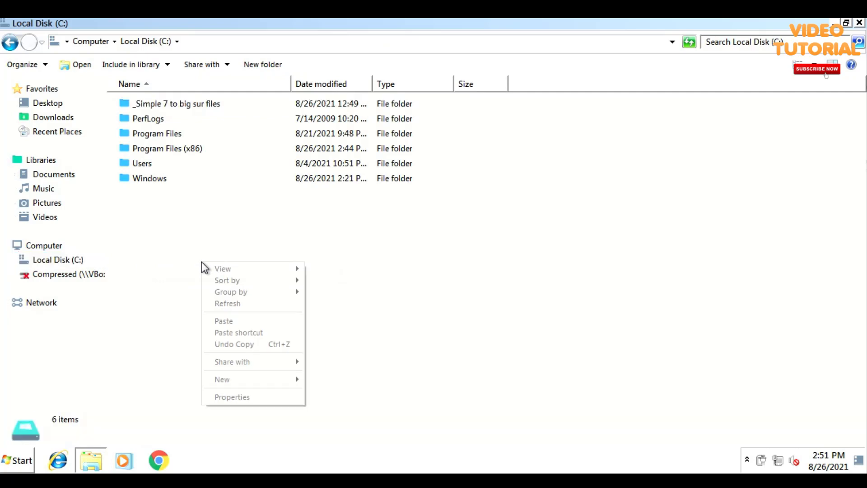
left_click(230, 321)
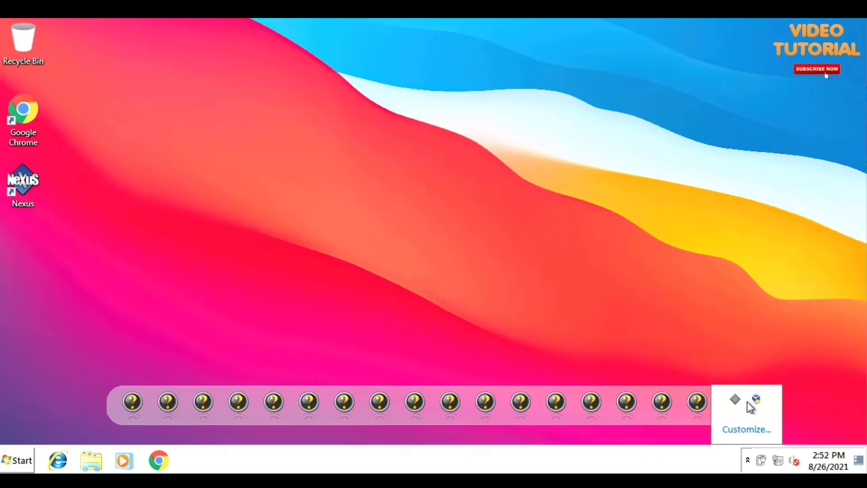
Exit and relaunch Nexus, and test the dock's Finder icon by opening and closing the Computer window.
right_click(737, 401)
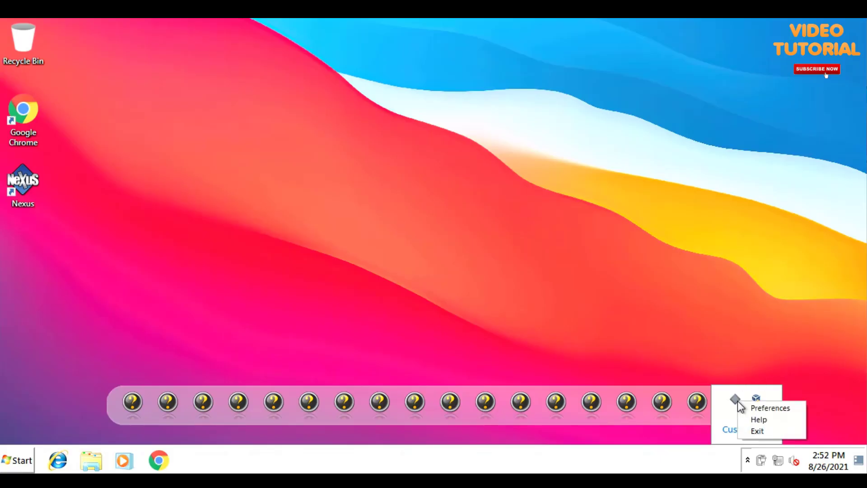
left_click(759, 432)
left_click(528, 279)
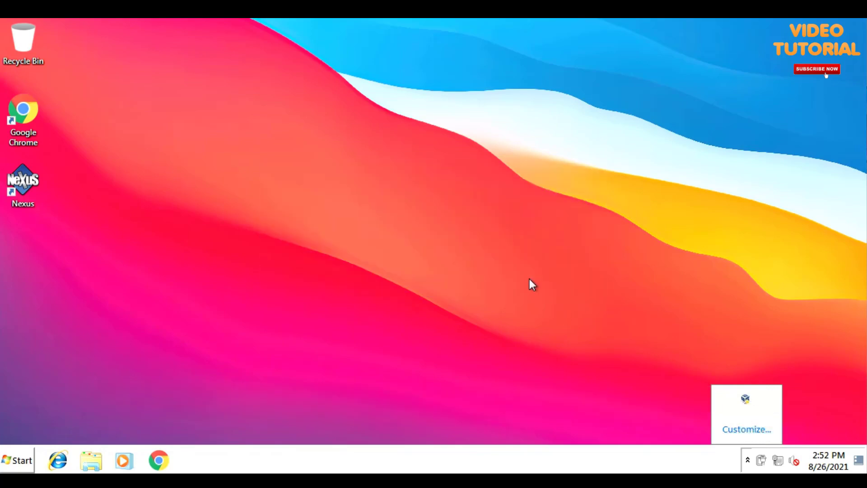
double_click(25, 180)
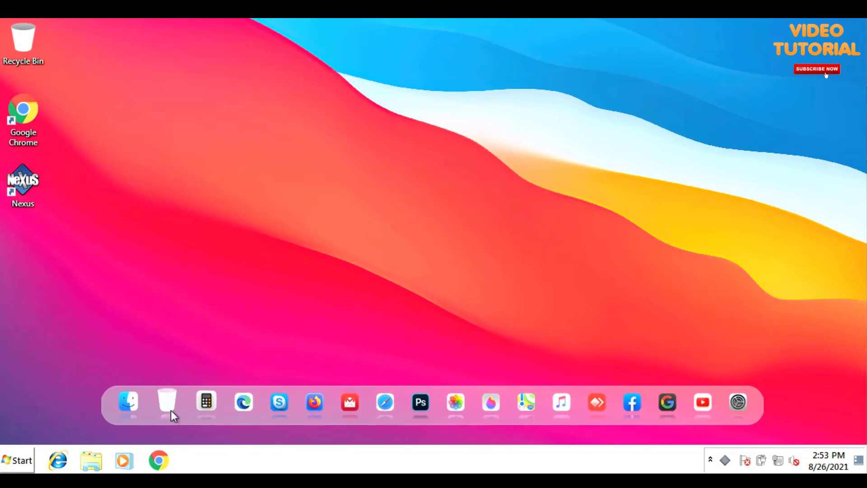
left_click(133, 402)
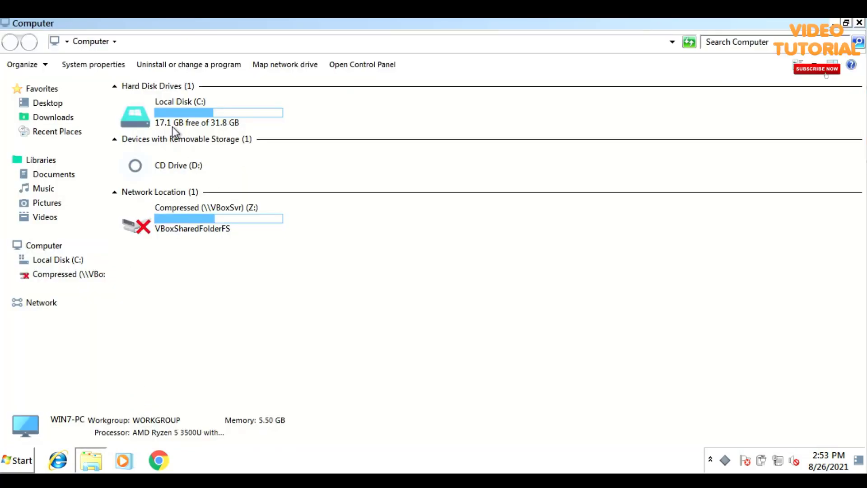
left_click(859, 23)
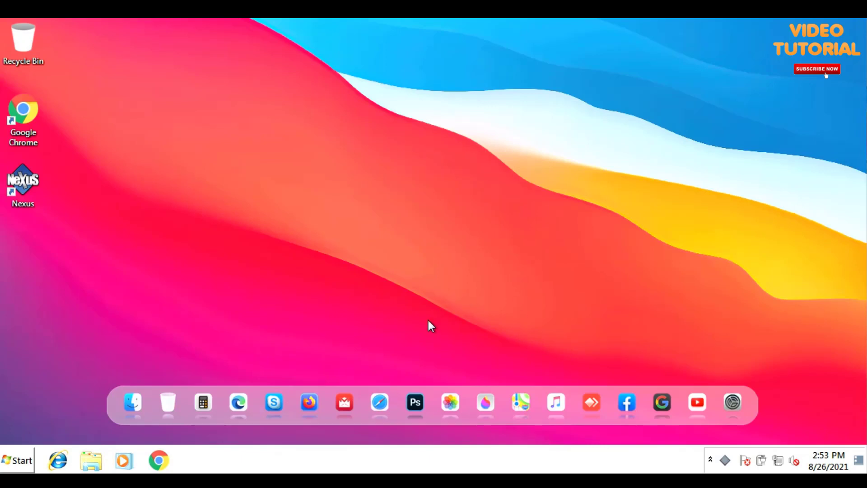
Remove the Photoshop entry from the dock and add the Google Chrome desktop shortcut between Edge and Skype.
right_click(413, 406)
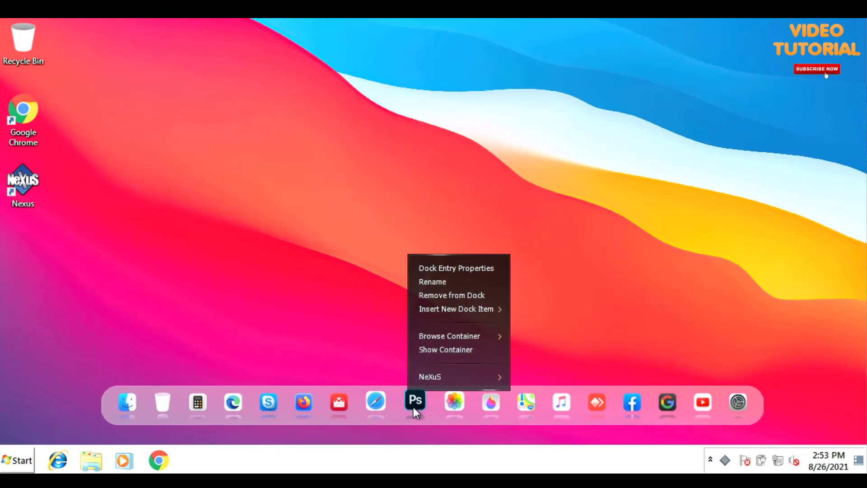
left_click(463, 300)
left_click(513, 318)
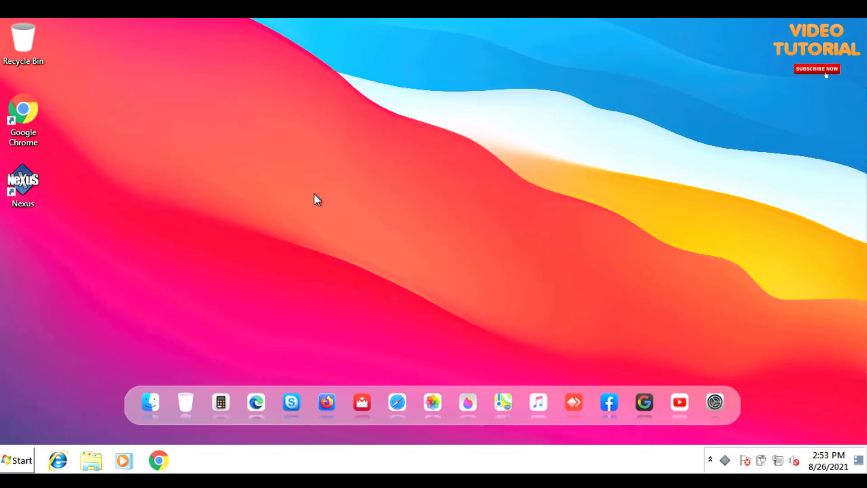
left_click(31, 111)
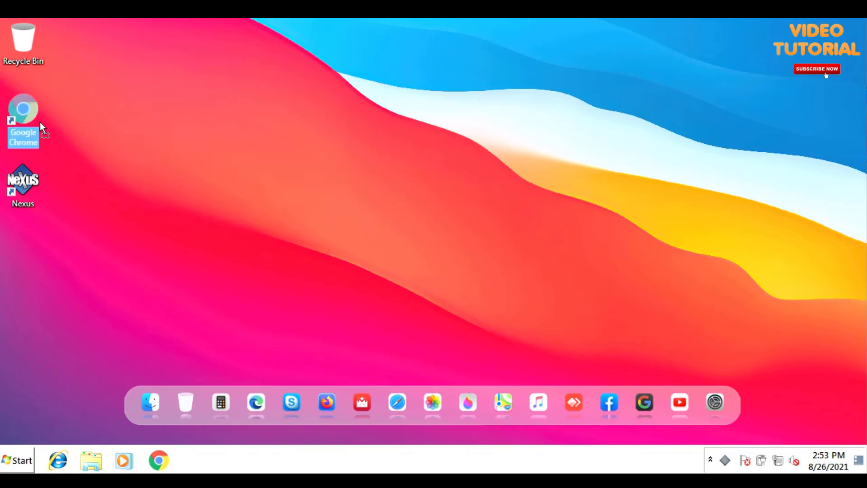
left_click_drag(236, 317, 281, 400)
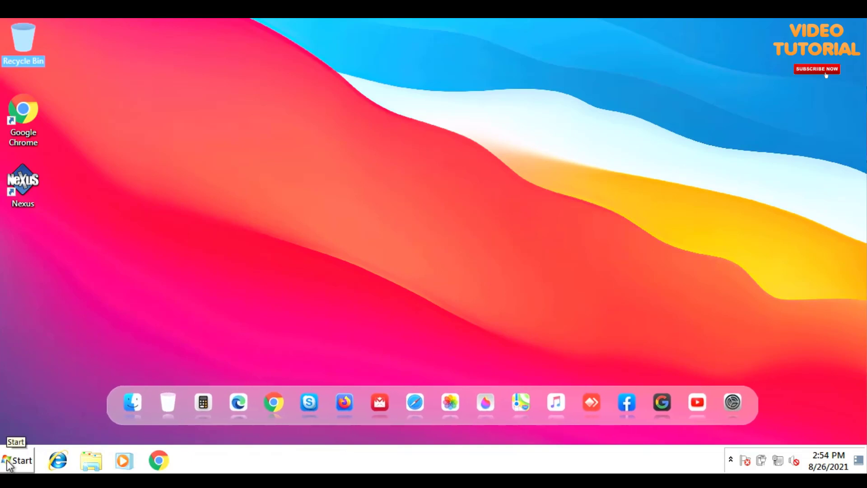
Create a shortcut to the Start application in C:\_Simple 7 to big sur files\1. Icon, Wallpaper & Kursor\Icons\Start Icon.
left_click(90, 460)
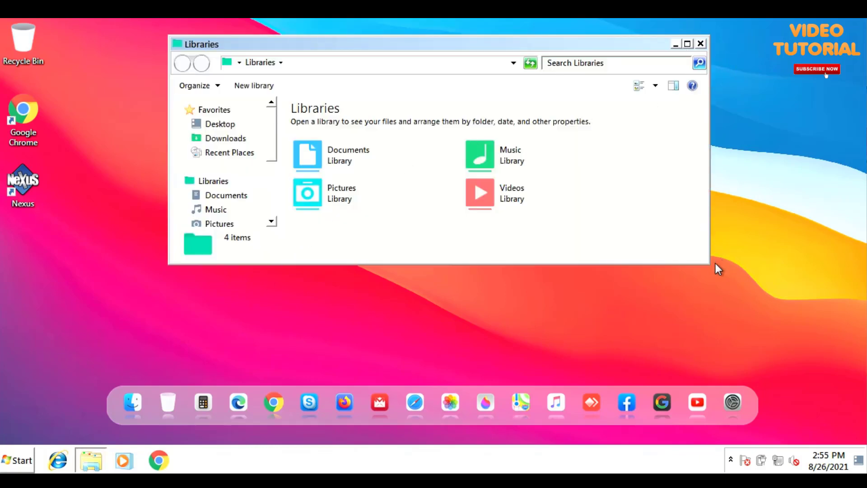
left_click_drag(709, 263, 799, 363)
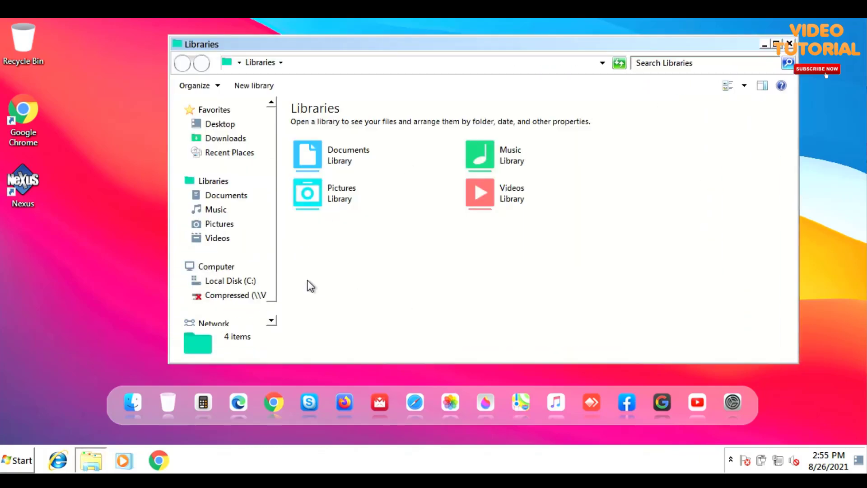
left_click(245, 286)
left_click(346, 129)
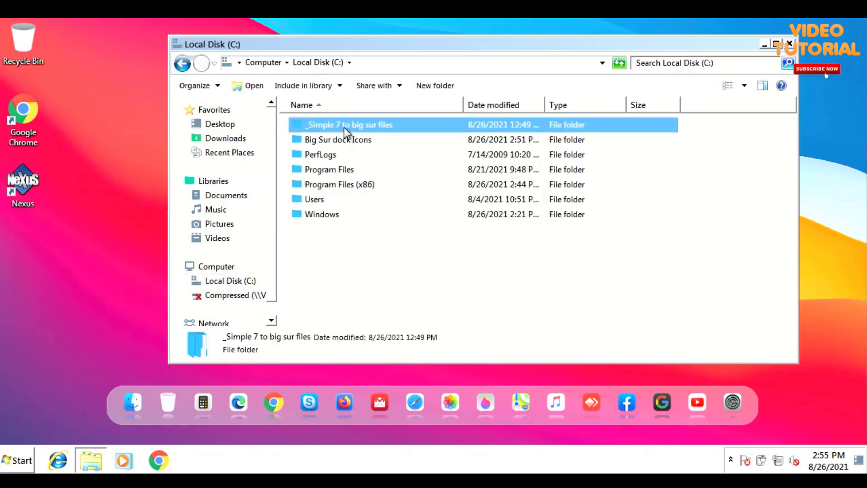
double_click(346, 131)
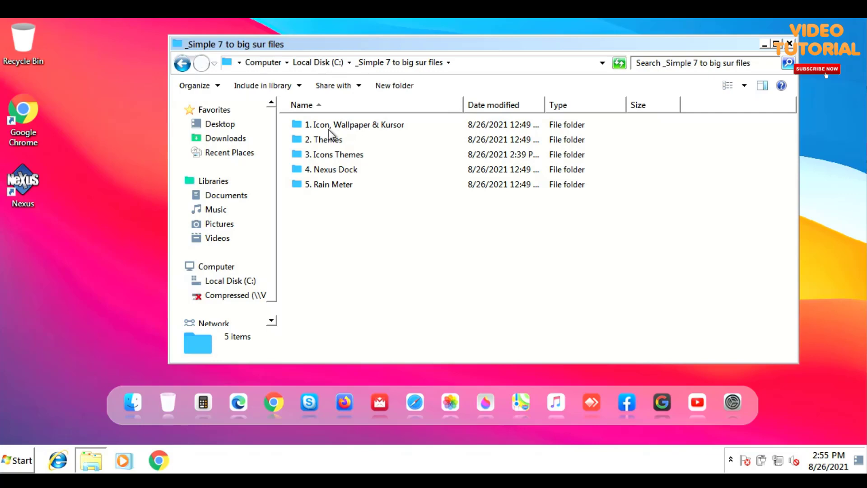
double_click(360, 130)
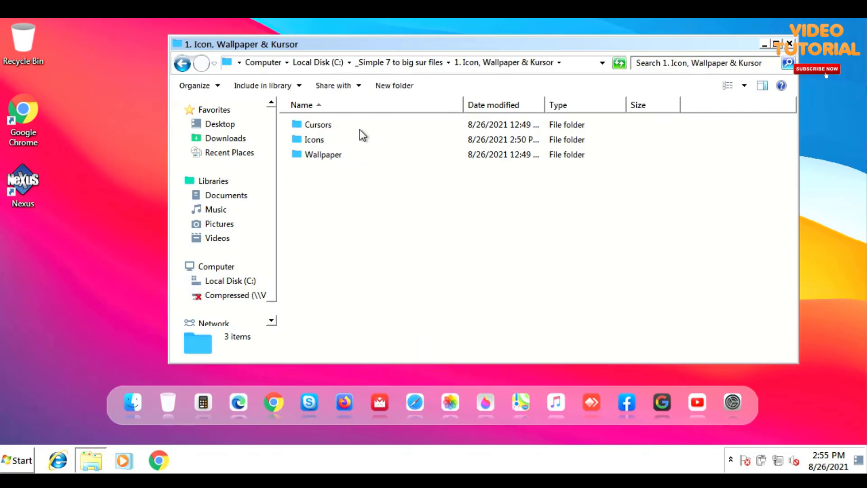
double_click(316, 141)
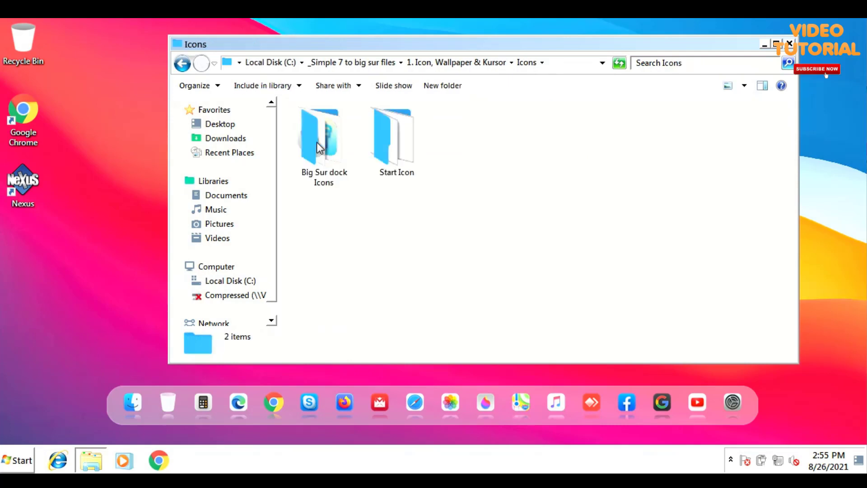
left_click(391, 148)
double_click(391, 147)
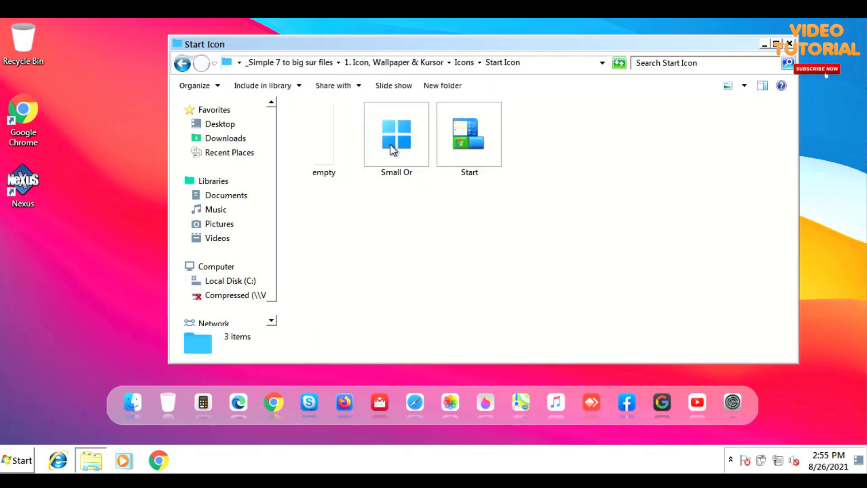
right_click(470, 142)
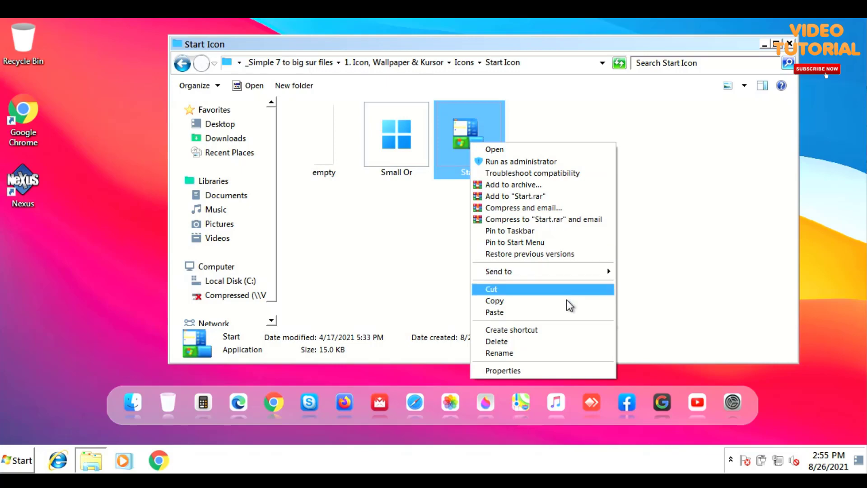
left_click(569, 329)
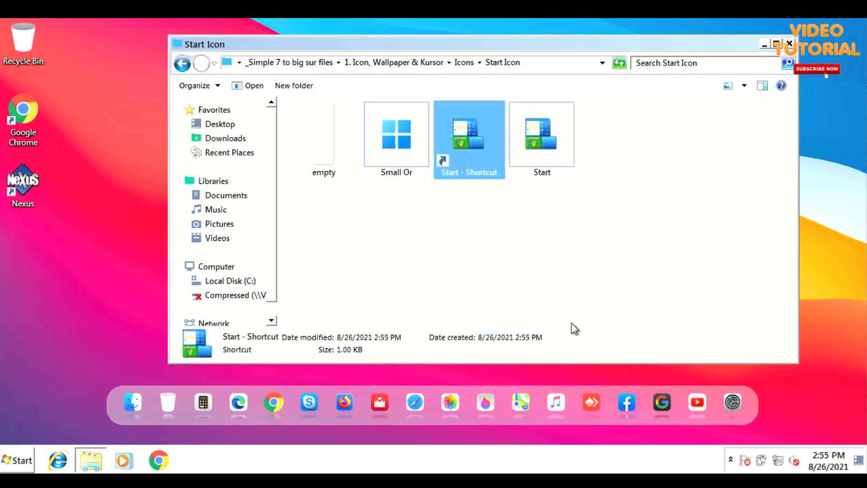
Change the icon of Start - Shortcut to the Small Or icon file from the Start Icon folder.
right_click(473, 140)
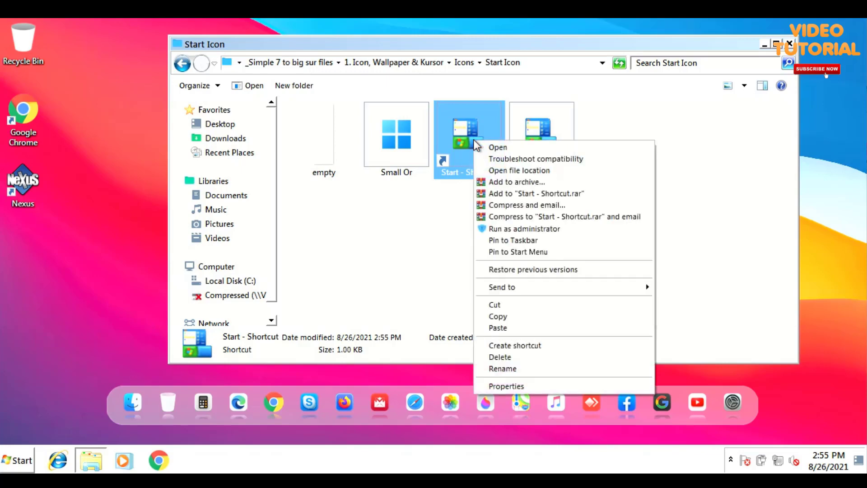
left_click(535, 386)
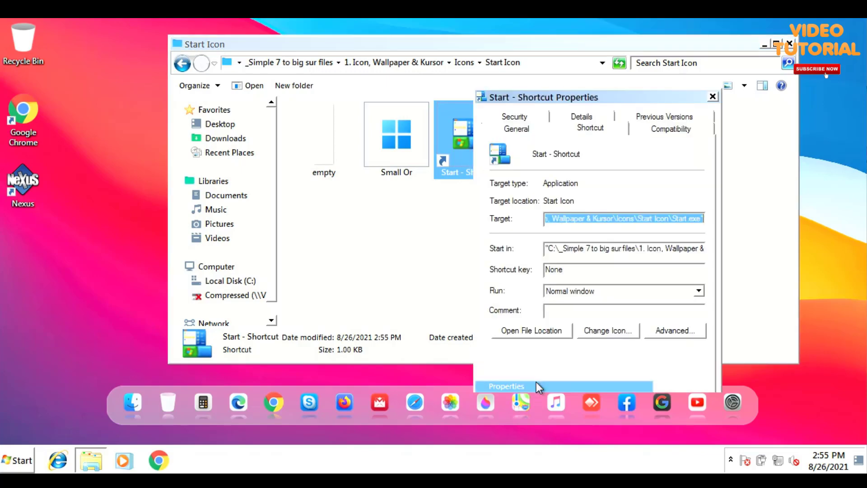
left_click(601, 340)
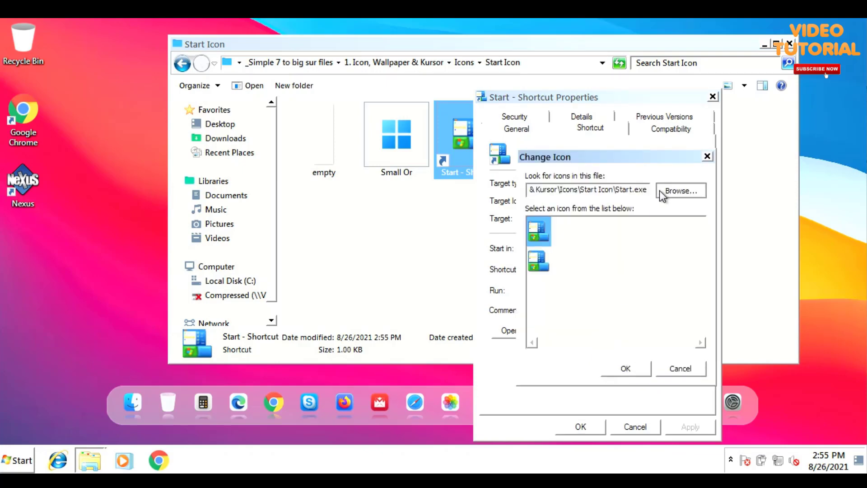
left_click(659, 191)
left_click(583, 210)
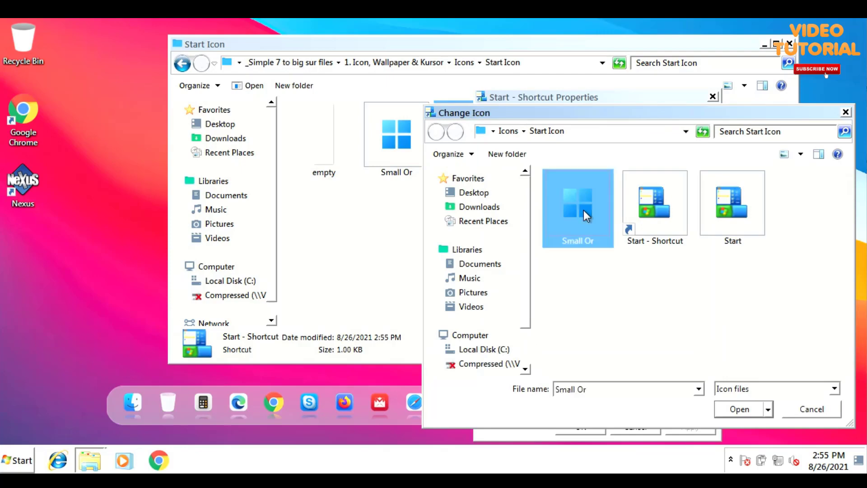
left_click(726, 409)
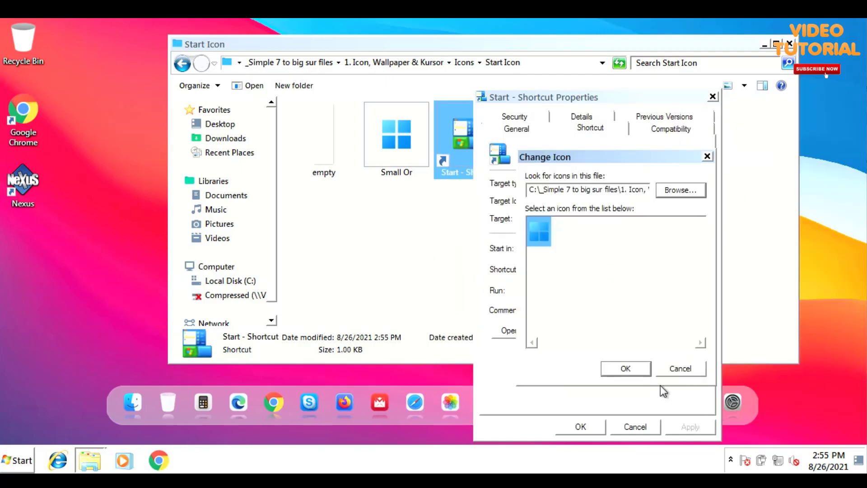
left_click(642, 373)
left_click(674, 422)
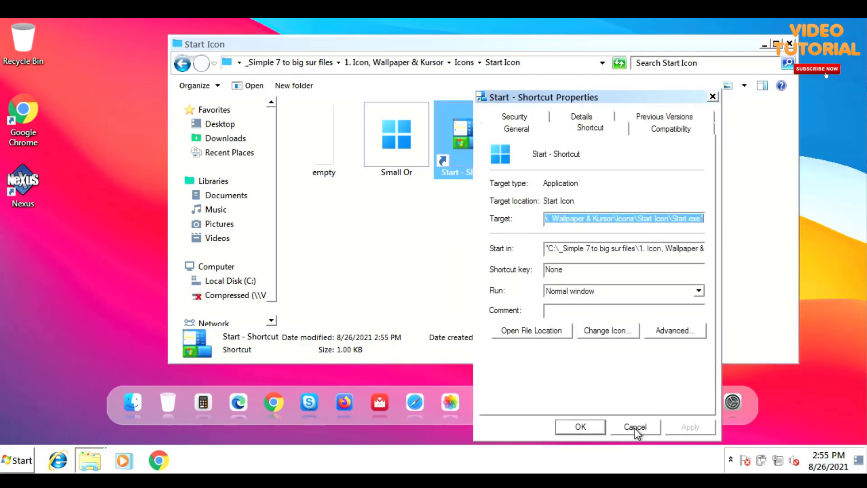
left_click(579, 426)
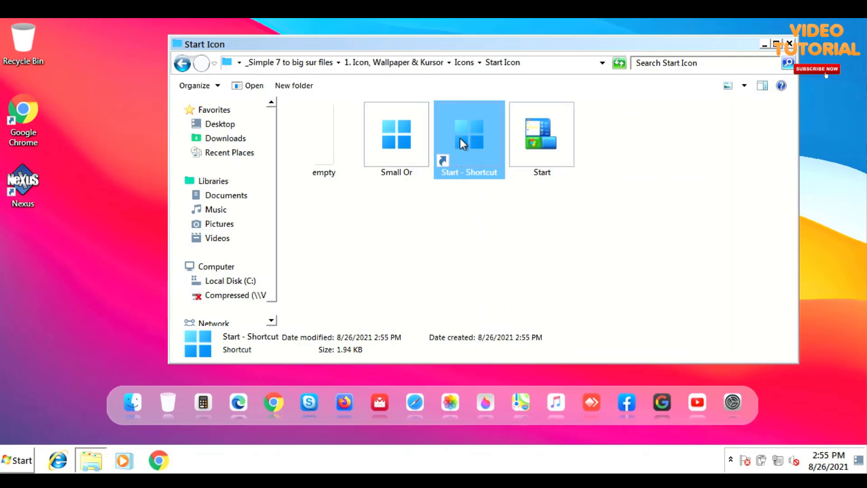
Add Start - Shortcut to the dock between Finder and the trash, and test it by opening and closing the Start menu.
left_click_drag(460, 138, 337, 402)
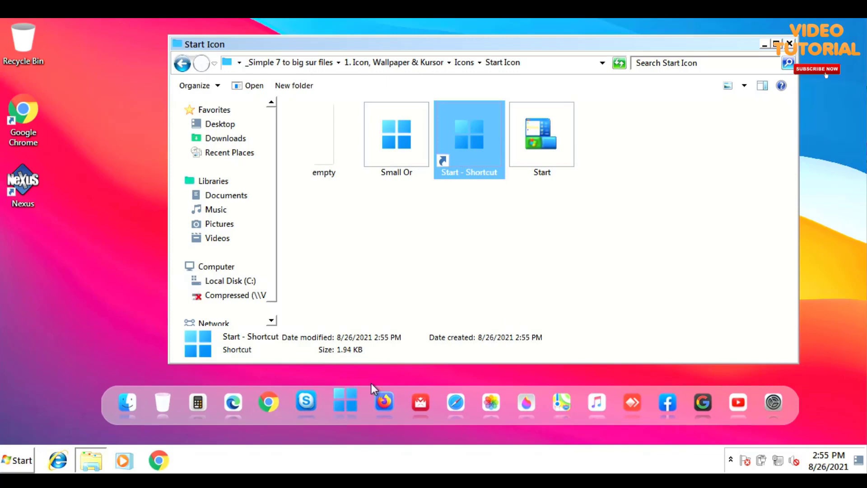
left_click(789, 44)
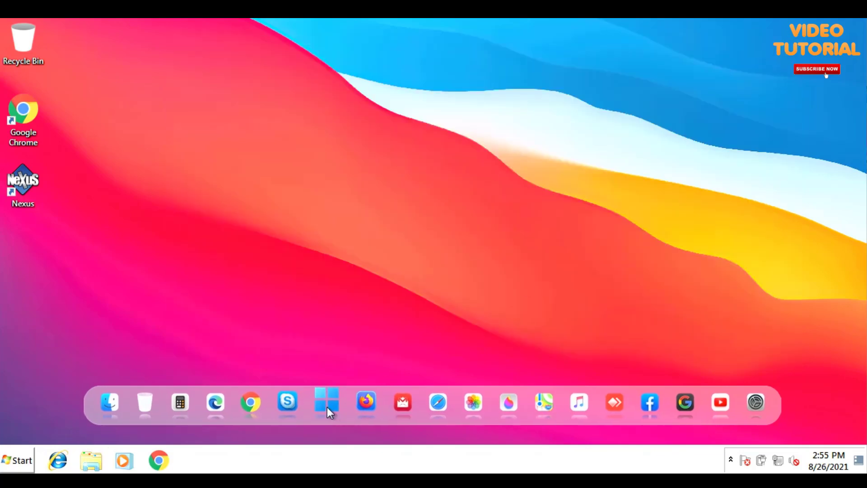
left_click_drag(327, 408, 139, 387)
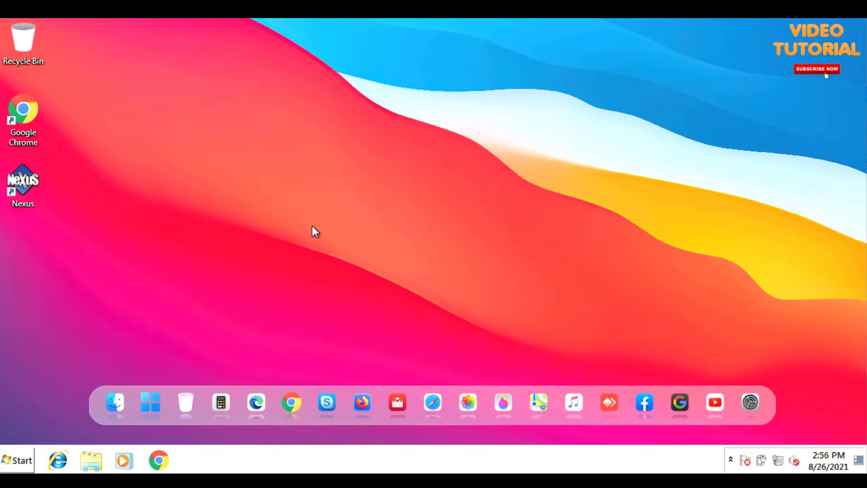
left_click(150, 402)
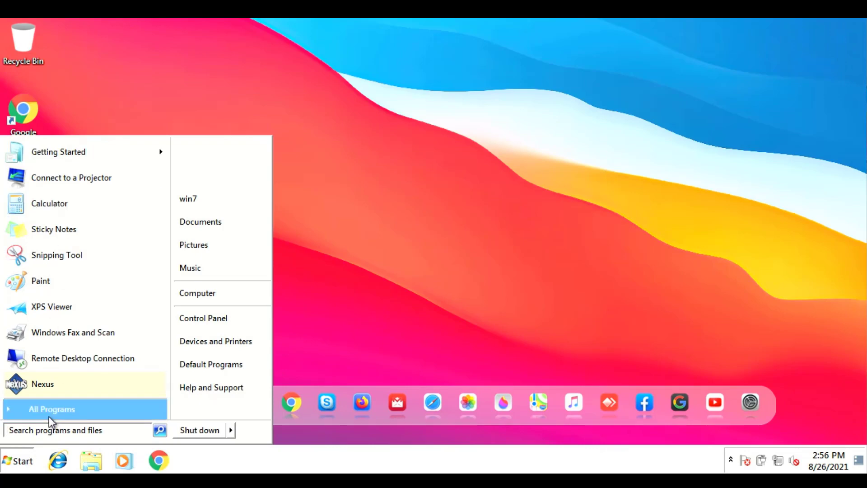
left_click(441, 267)
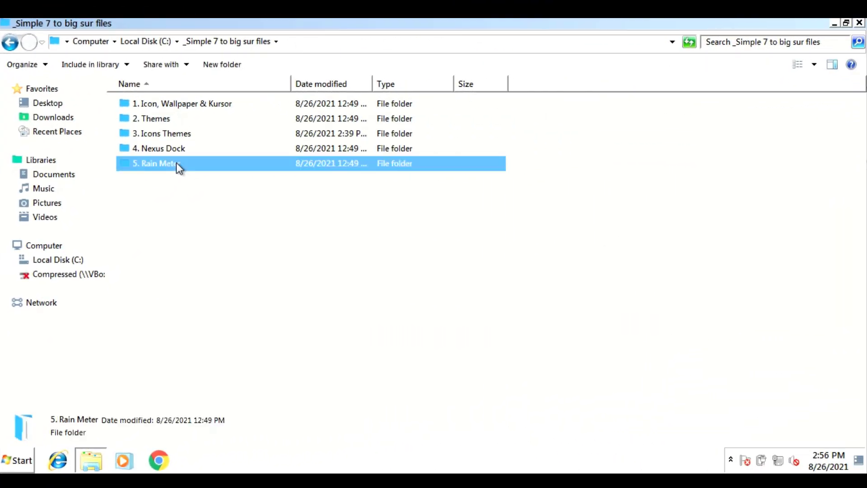
Try to run the Rainmeter-4.4-r3508-beta installer from the 5. Rain Meter folder as administrator.
double_click(432, 158)
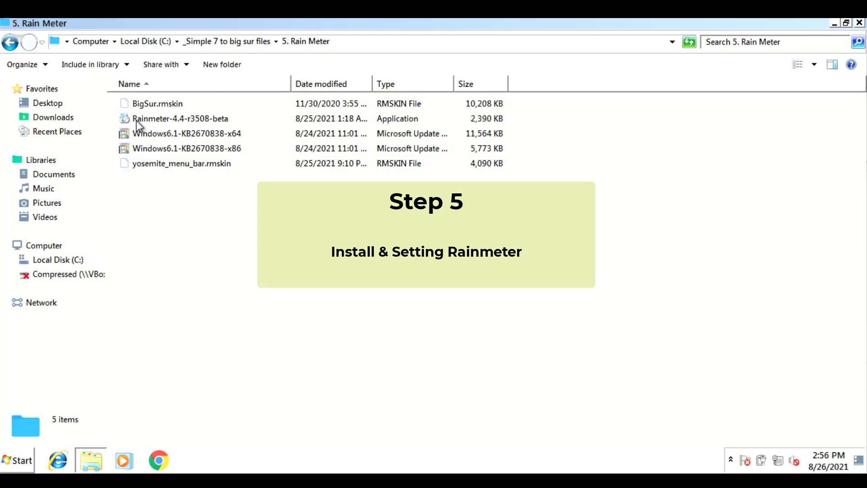
right_click(172, 116)
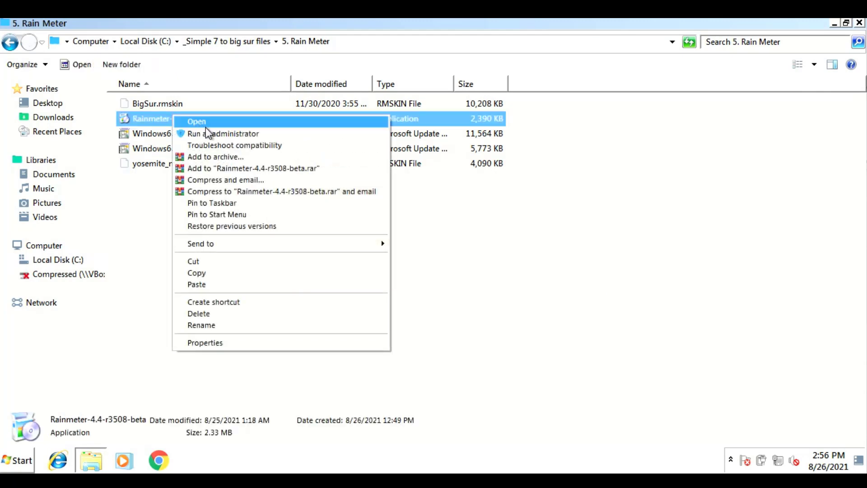
left_click(206, 133)
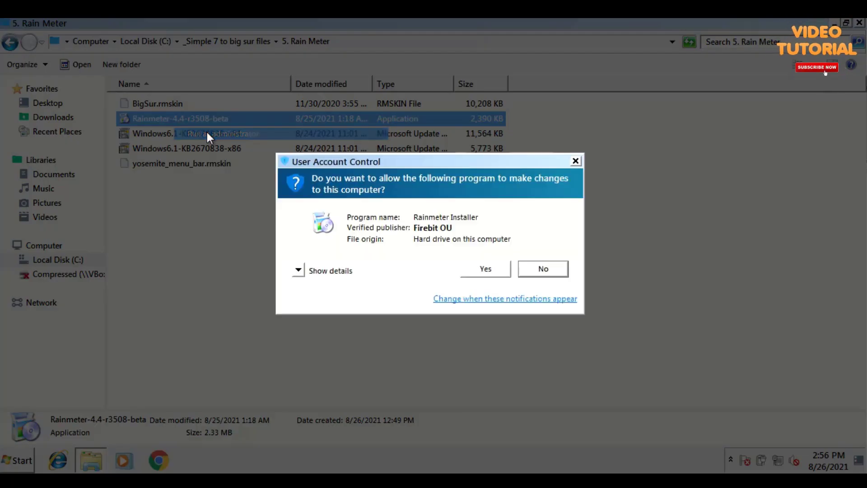
left_click(485, 269)
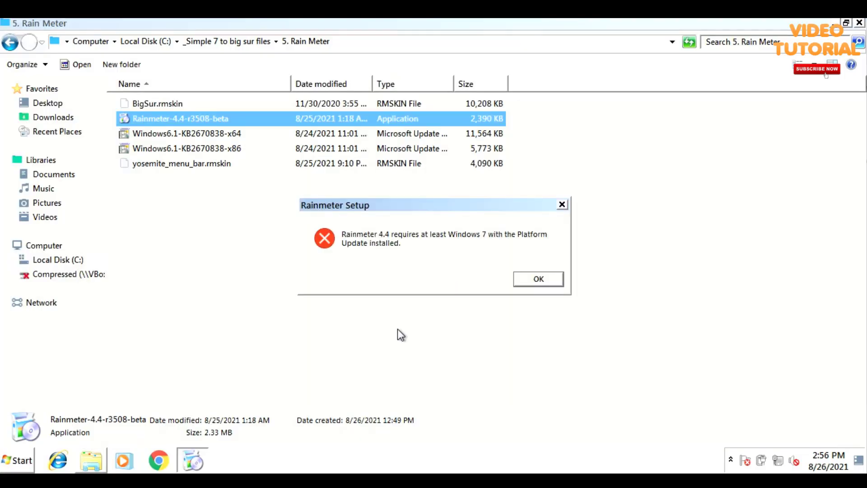
left_click(562, 205)
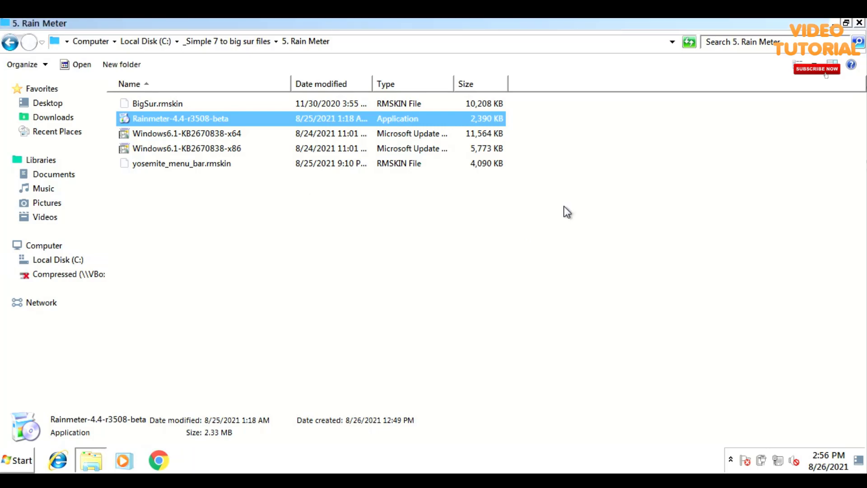
Install the Windows6.1-KB2670838-x64 update from the 5. Rain Meter folder and restart the computer.
left_click(163, 138)
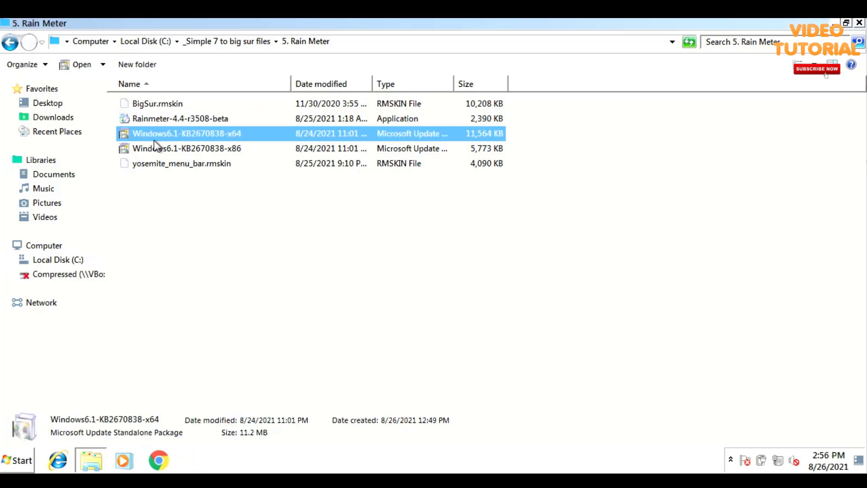
right_click(219, 132)
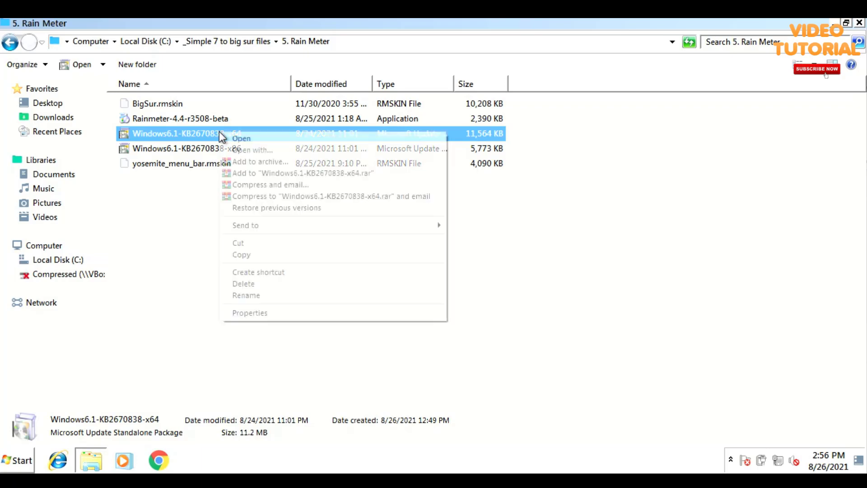
left_click(245, 137)
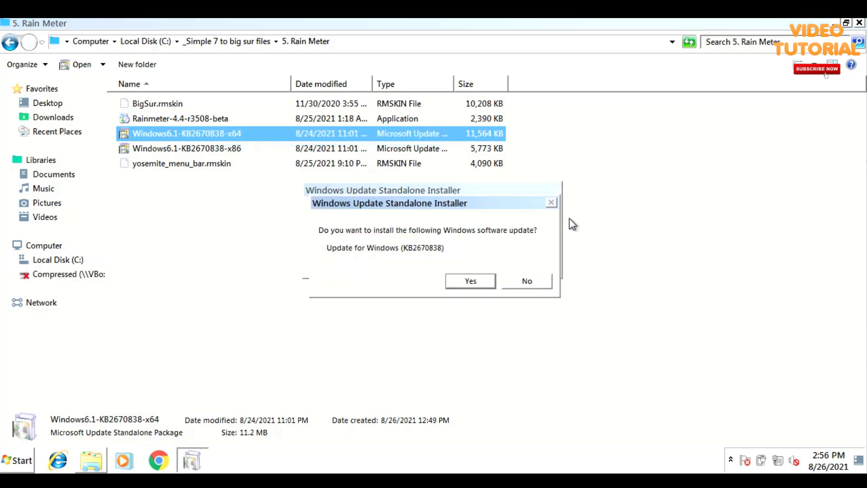
left_click(470, 280)
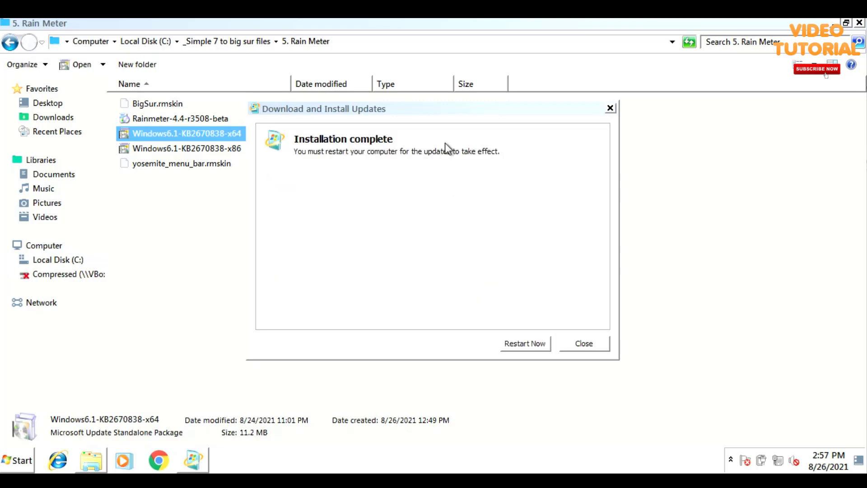
left_click(515, 344)
left_click(465, 357)
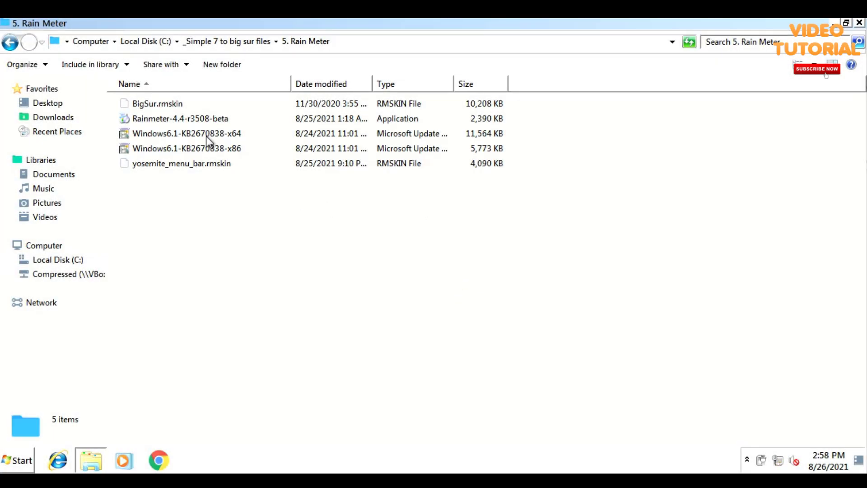
Install Rainmeter-4.4-r3508-beta as administrator in English, using the standard 64-bit installation with launch on startup, and run it.
right_click(179, 118)
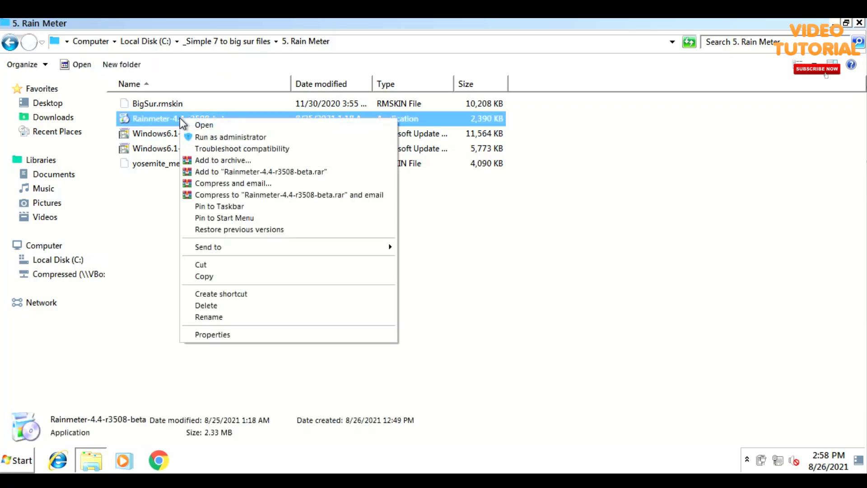
left_click(214, 138)
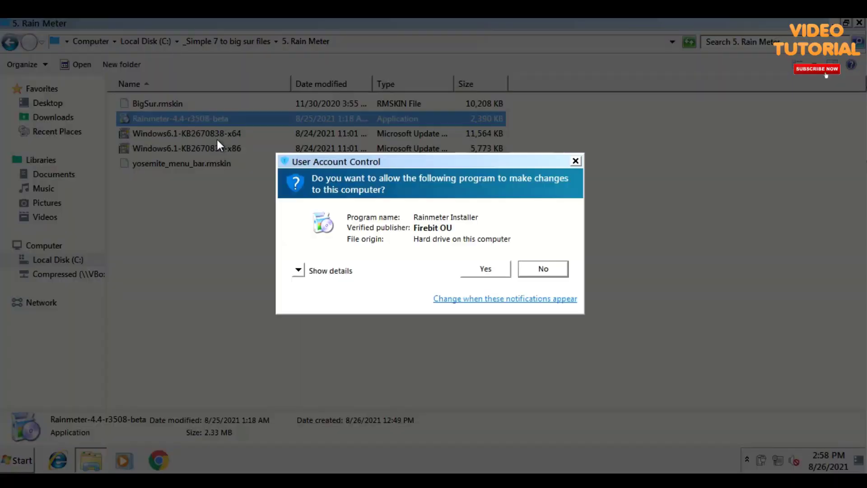
left_click(483, 269)
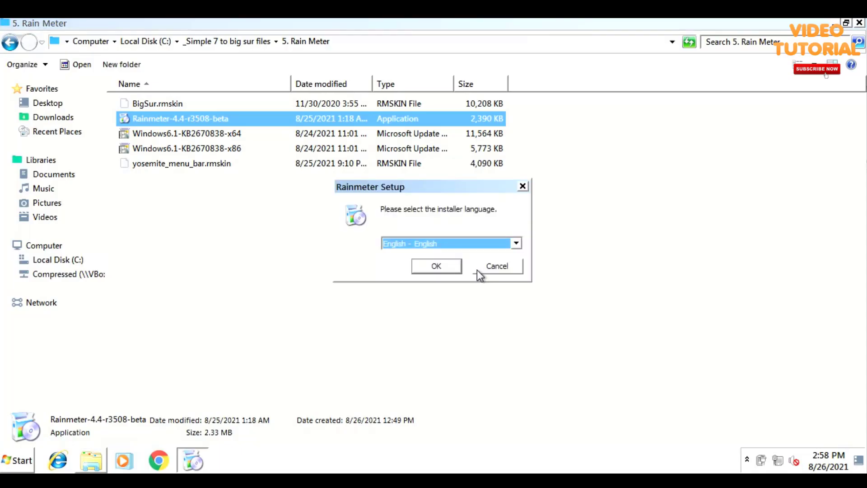
left_click(436, 266)
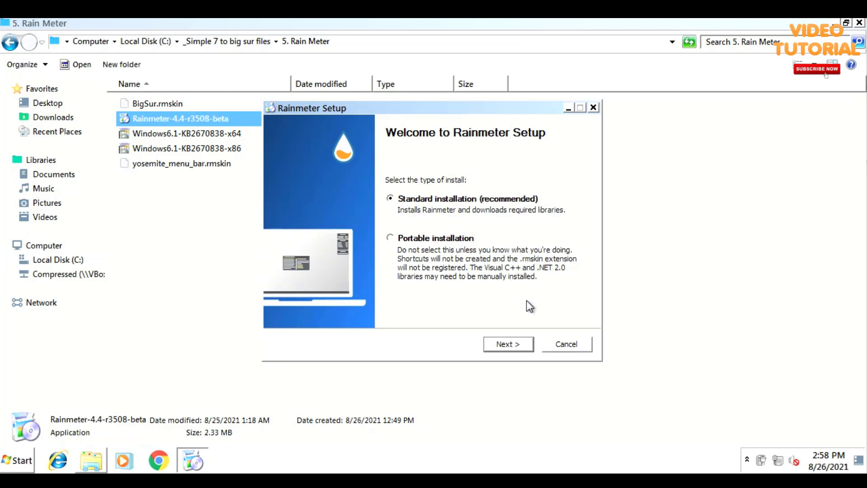
left_click(507, 347)
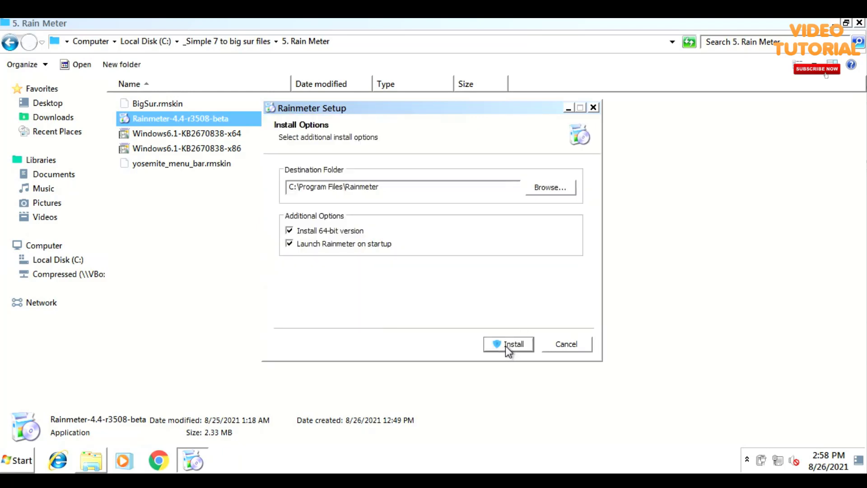
left_click(505, 344)
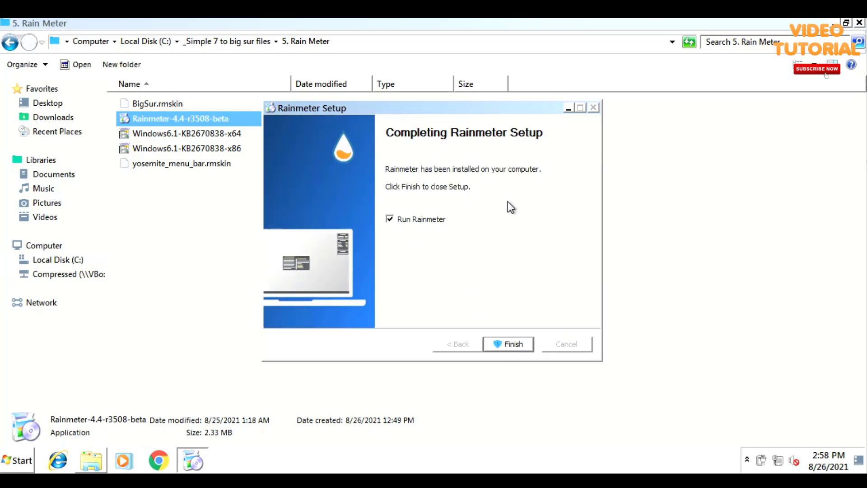
left_click(510, 344)
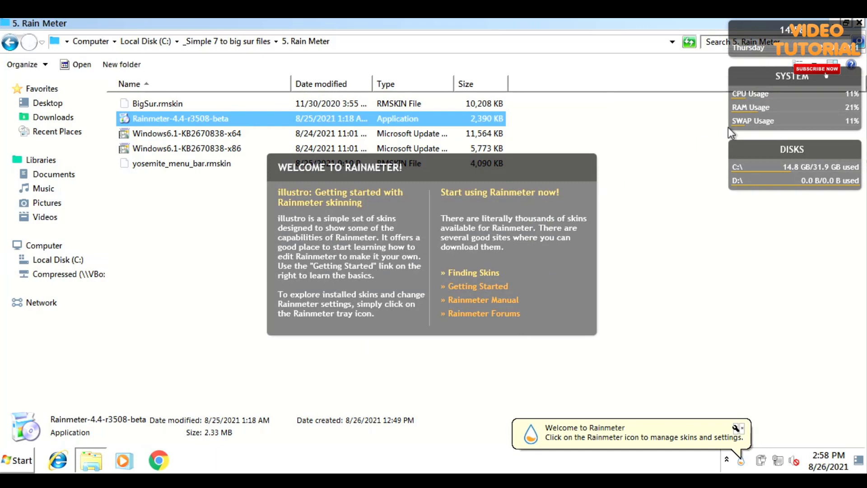
Unload the default illustro Welcome, clock, System and Disk skins from the desktop.
right_click(461, 167)
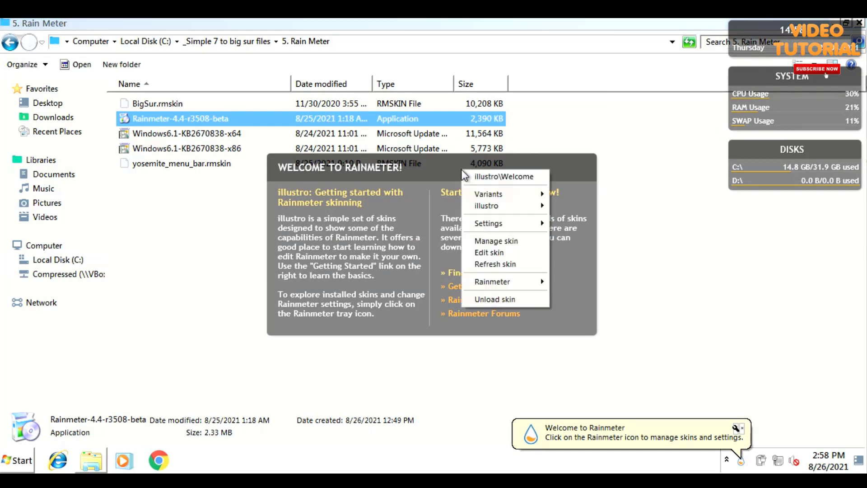
left_click(492, 296)
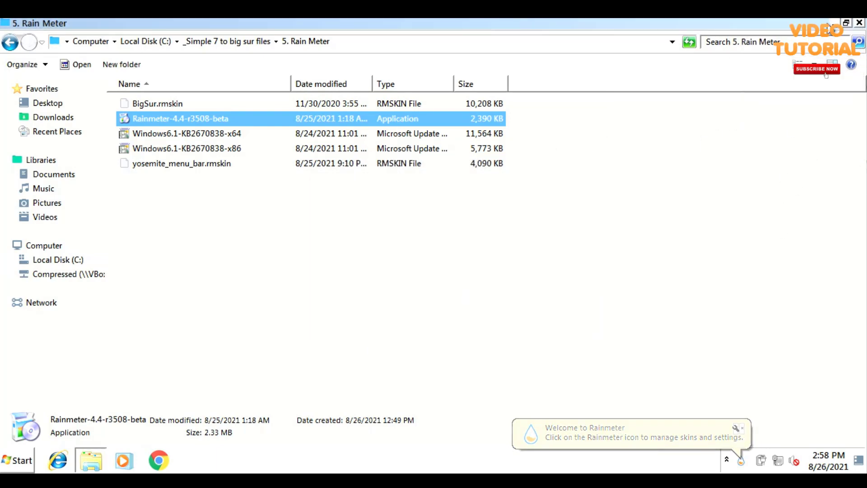
left_click(832, 23)
right_click(791, 61)
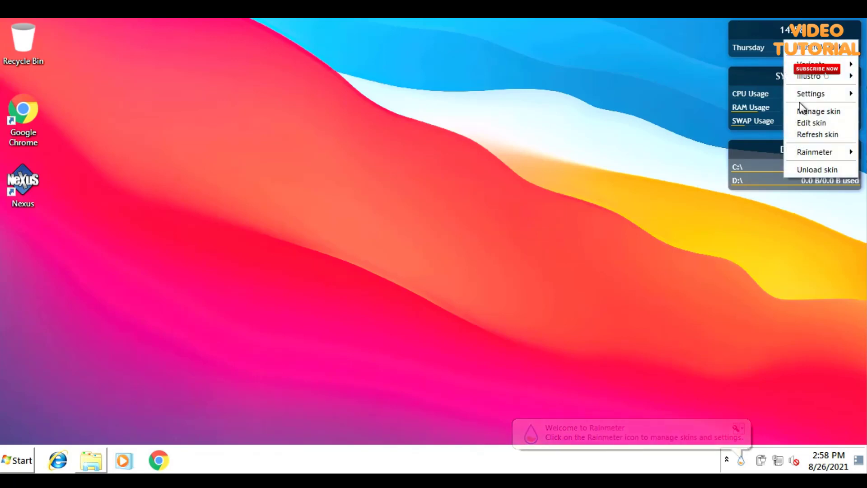
left_click(812, 169)
right_click(786, 78)
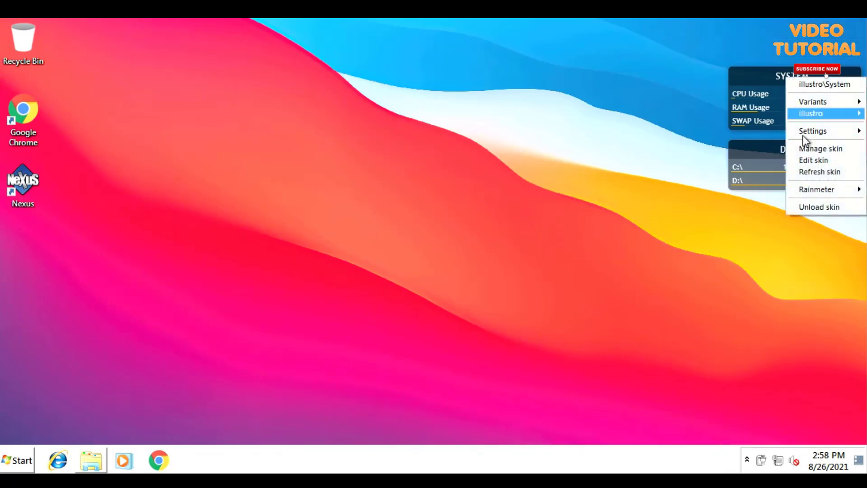
left_click(814, 206)
right_click(782, 156)
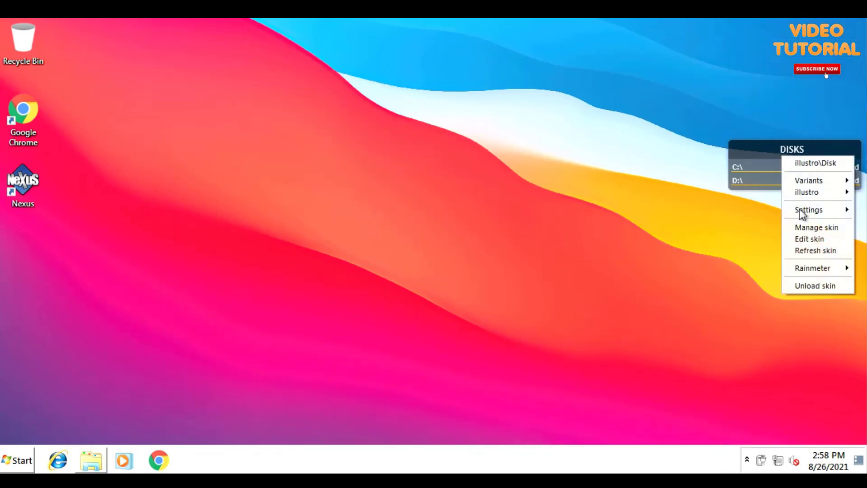
left_click(822, 285)
Install the yosemite_menu_bar.rmskin Rainmeter skin from the 5. Rain Meter folder with its included skins set to load.
left_click(94, 459)
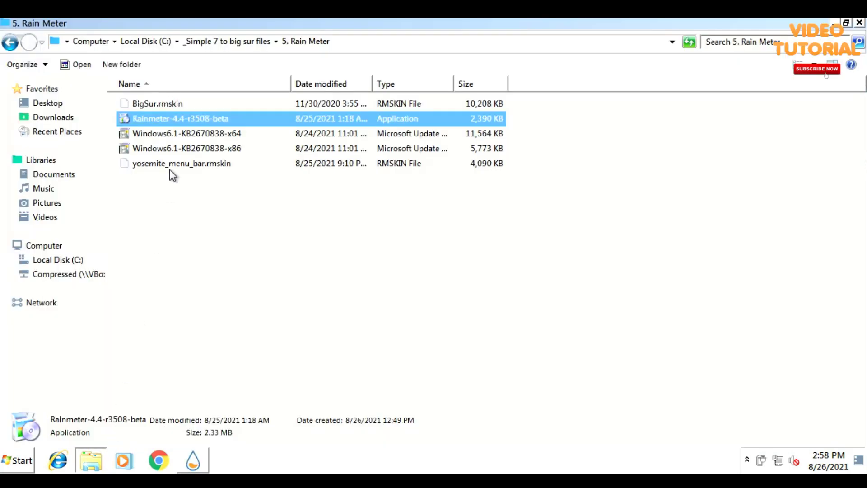
left_click(188, 106)
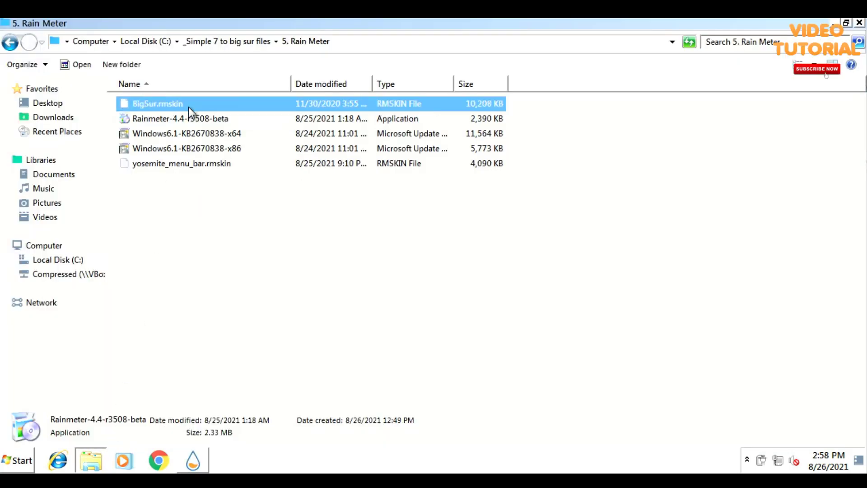
left_click(187, 164)
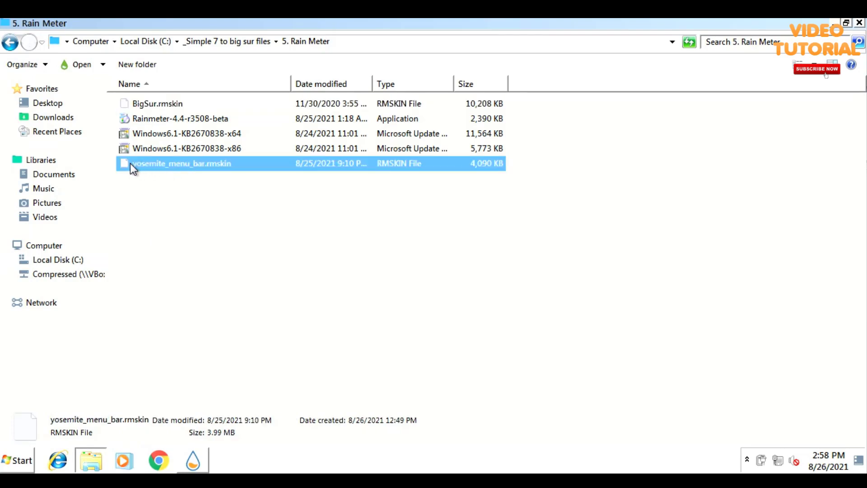
right_click(185, 168)
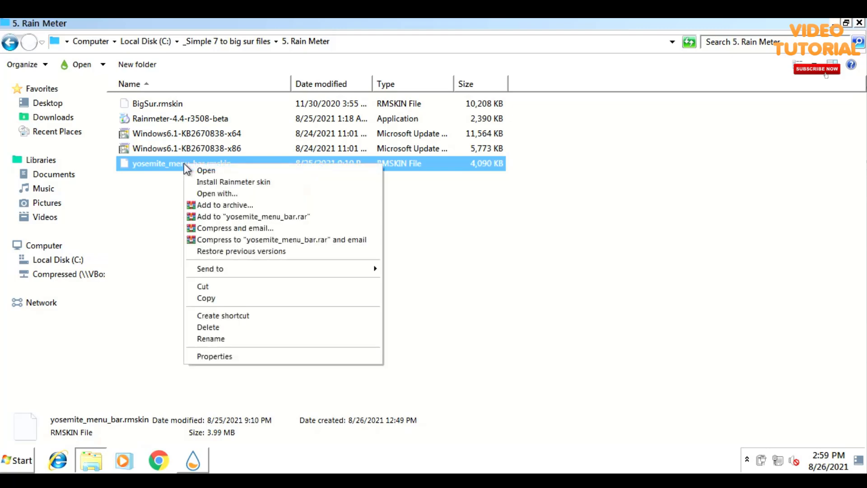
left_click(229, 182)
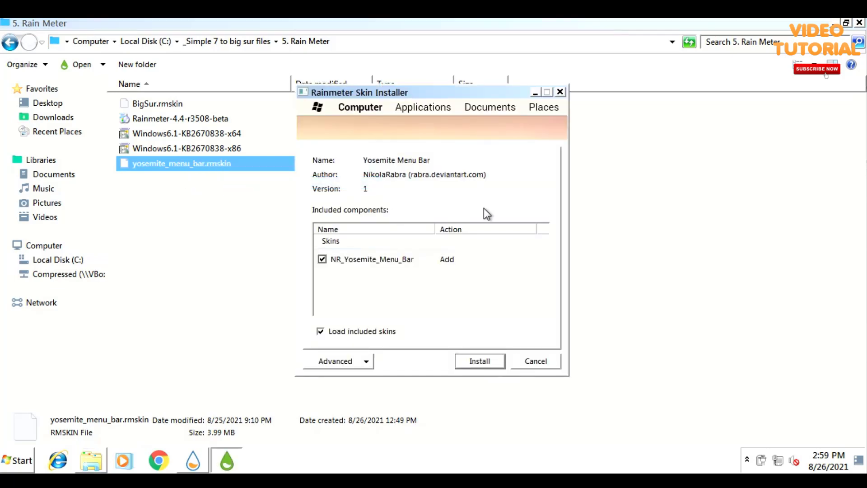
left_click(467, 359)
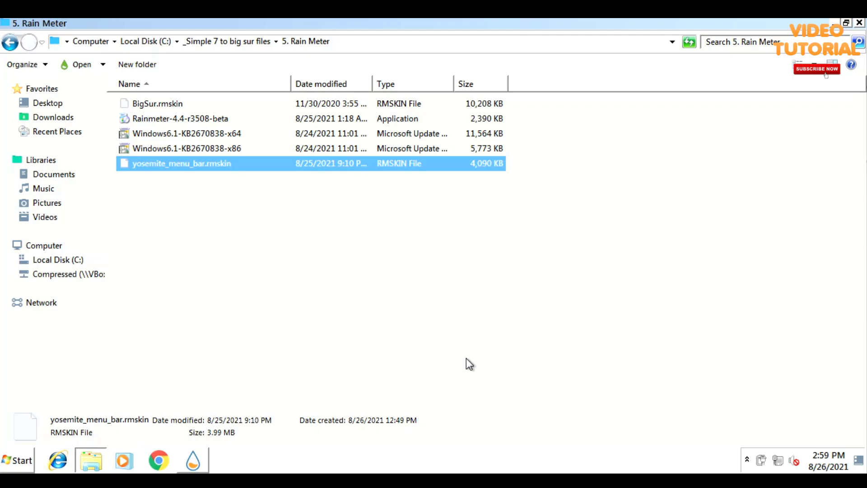
Refresh all skins in Rainmeter and open MenuBar.ini from NR_Yosemite_Menu_Bar for editing.
left_click(194, 459)
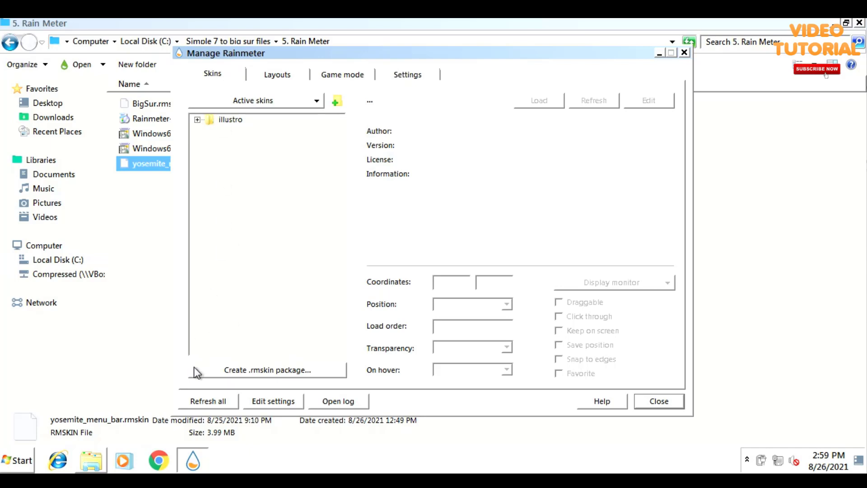
left_click(199, 400)
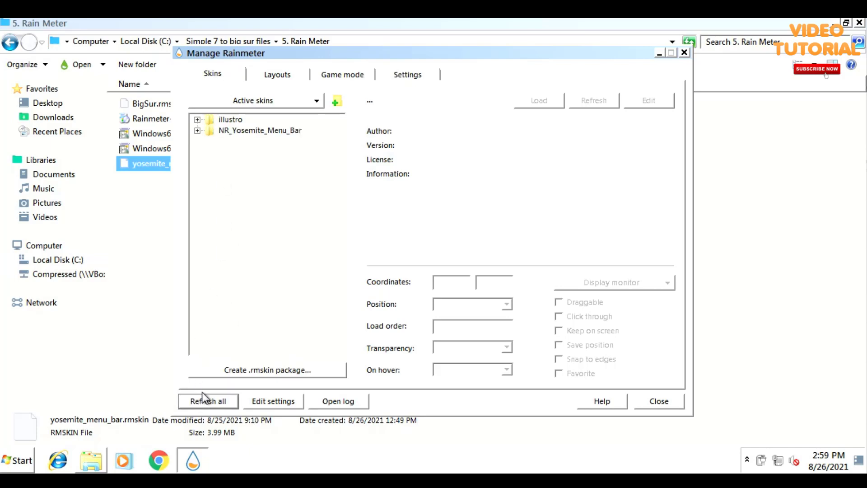
left_click(199, 131)
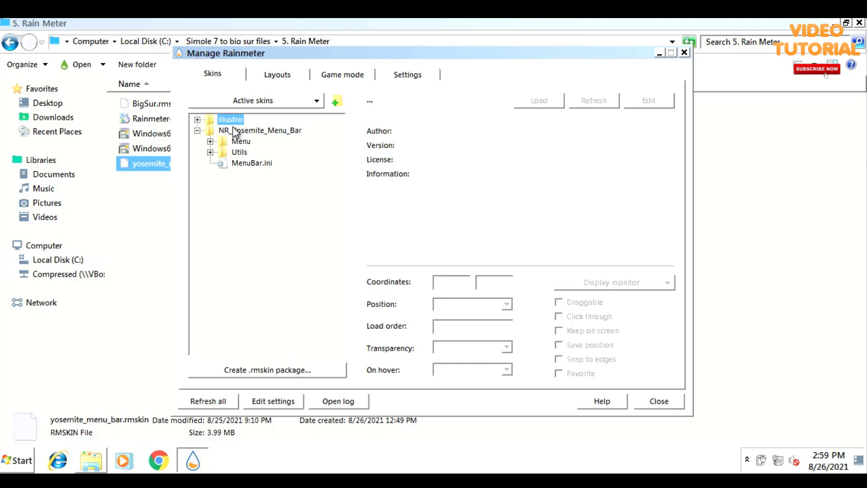
left_click(286, 134)
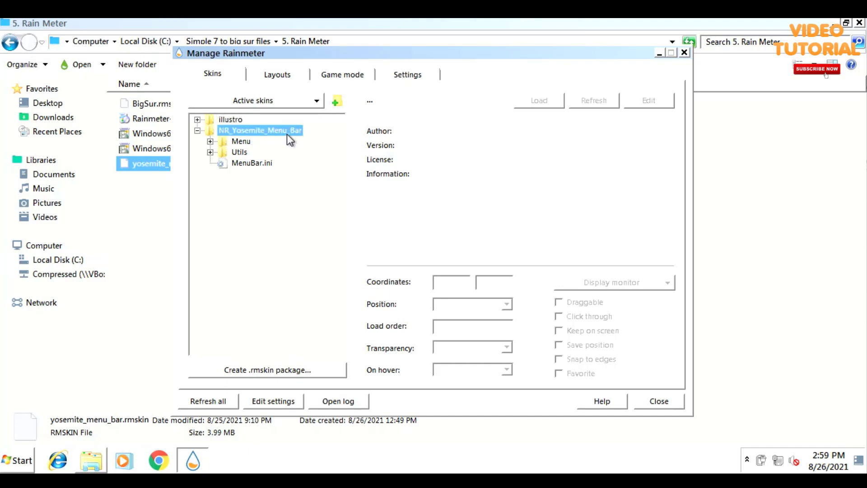
right_click(247, 164)
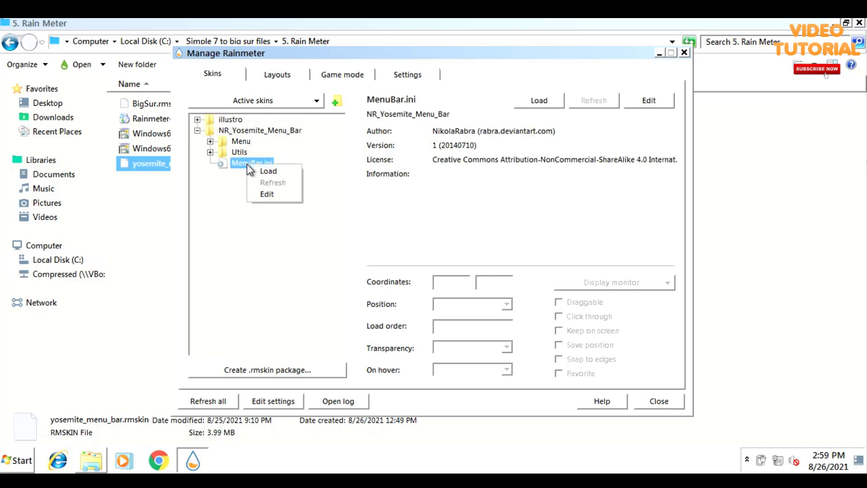
left_click(260, 193)
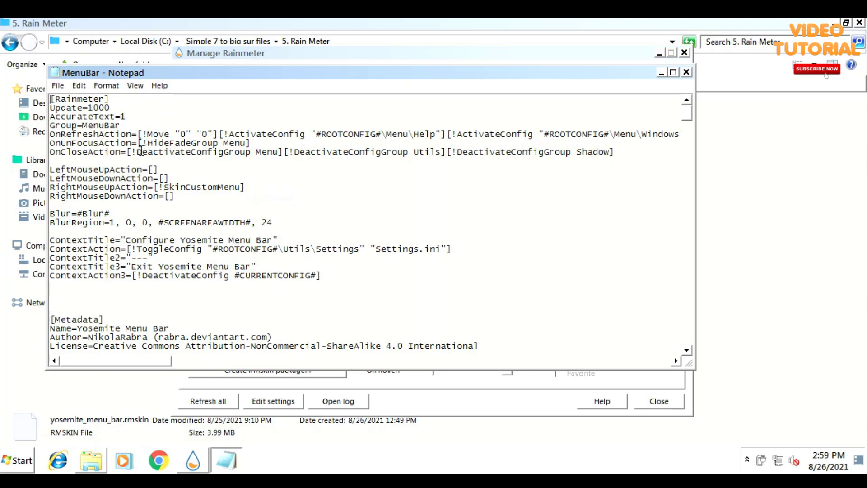
Copy the word Deactivate from the OnCloseAction line, insert it before HideFadeGroup in the OnUnFocusAction line, and save and close MenuBar.ini.
left_click_drag(140, 152, 192, 153)
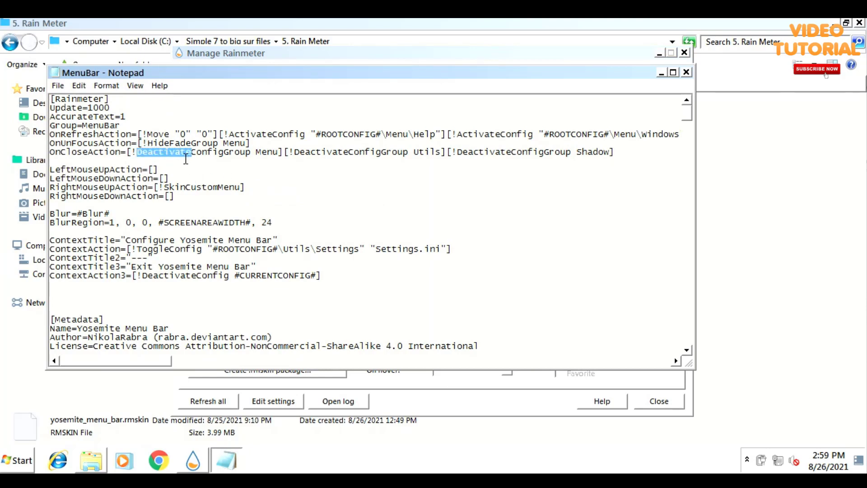
right_click(185, 153)
left_click(206, 191)
left_click(148, 143)
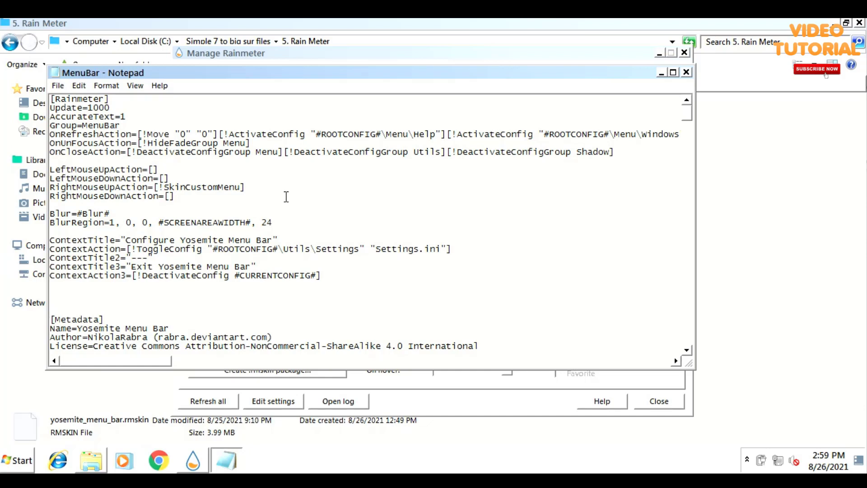
key("ctrl+v")
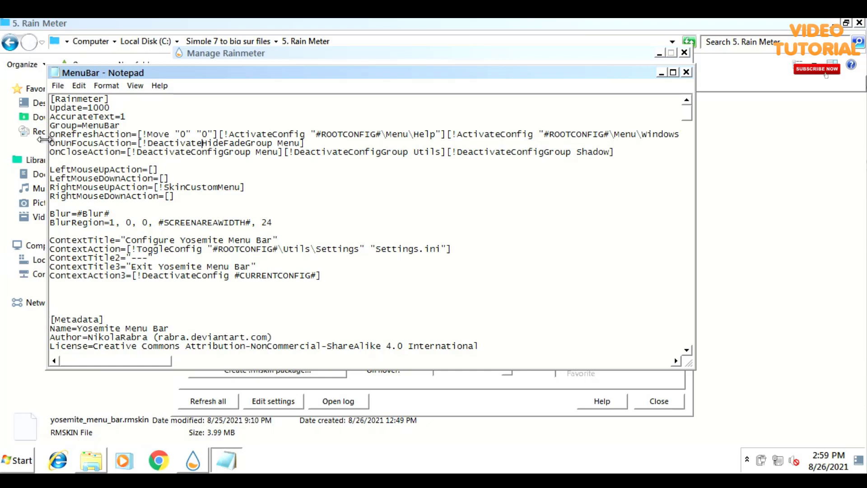
left_click(58, 86)
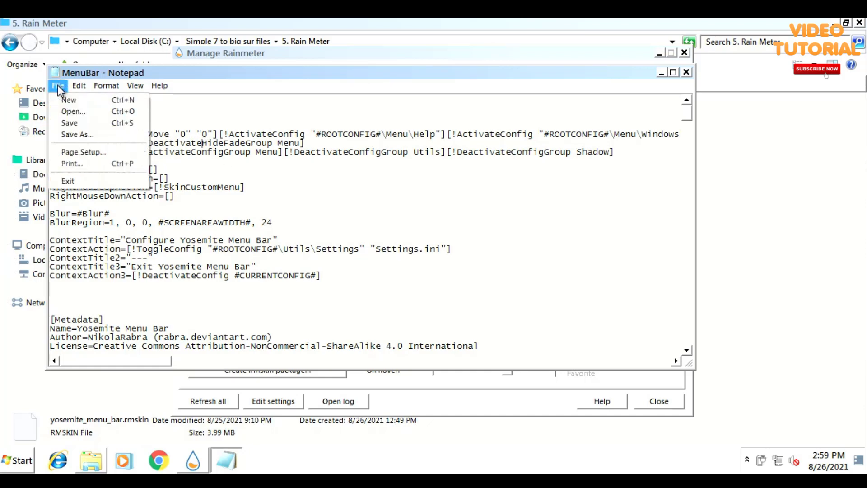
left_click(70, 122)
left_click(686, 73)
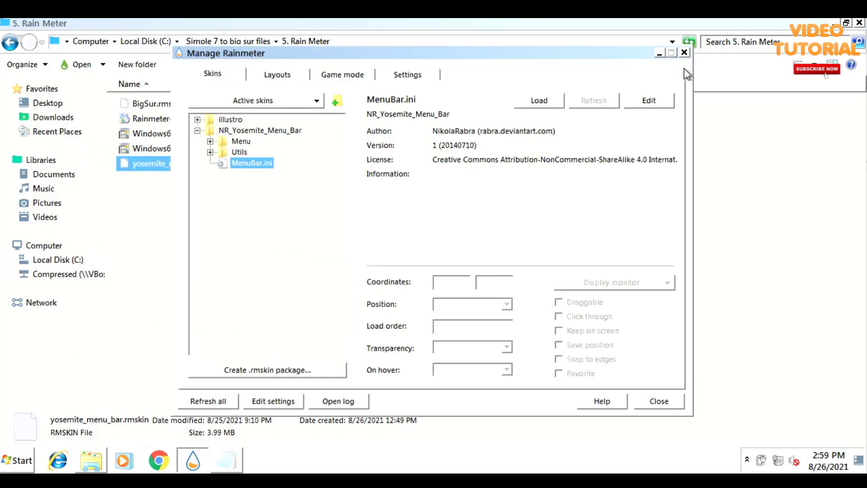
Load and refresh the MenuBar.ini skin, make it non-draggable, and minimize the Rainmeter manager.
left_click(531, 102)
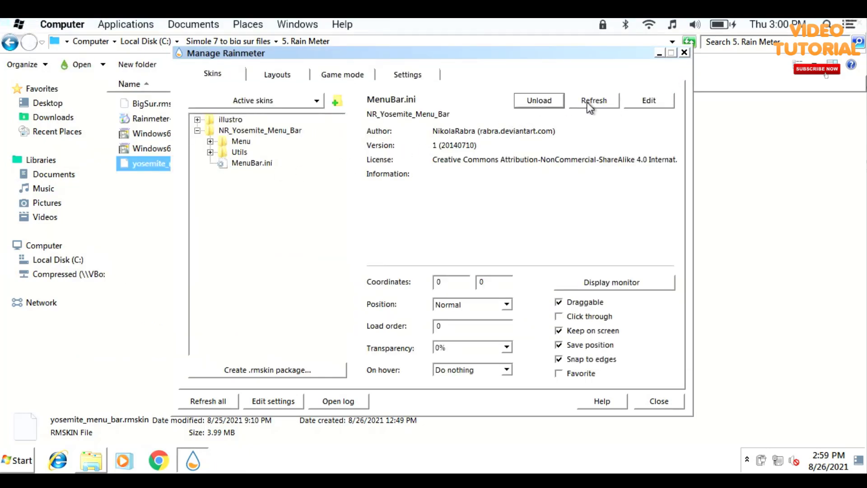
left_click(589, 102)
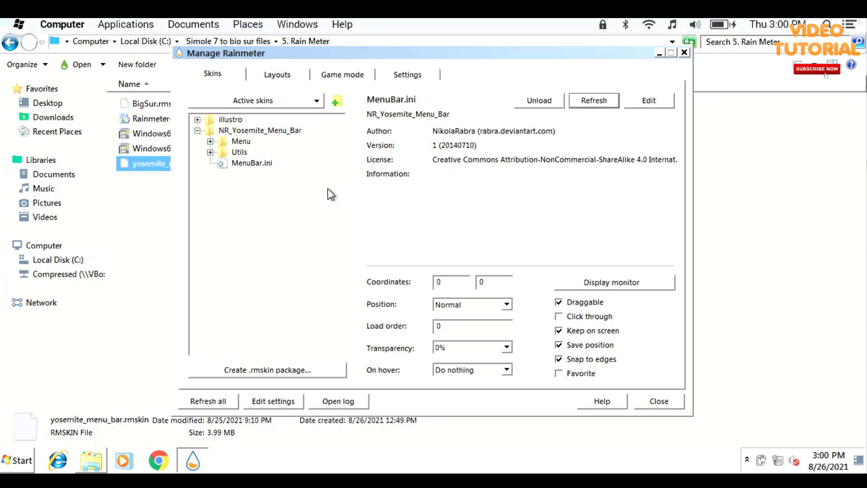
left_click(559, 303)
left_click(659, 54)
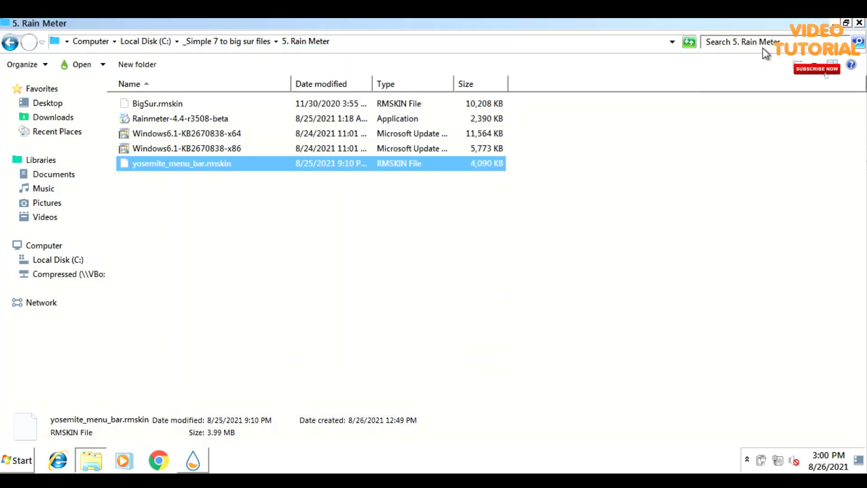
Show the desktop and check the Windows logo and Computer menus of the Yosemite menu bar.
left_click(834, 24)
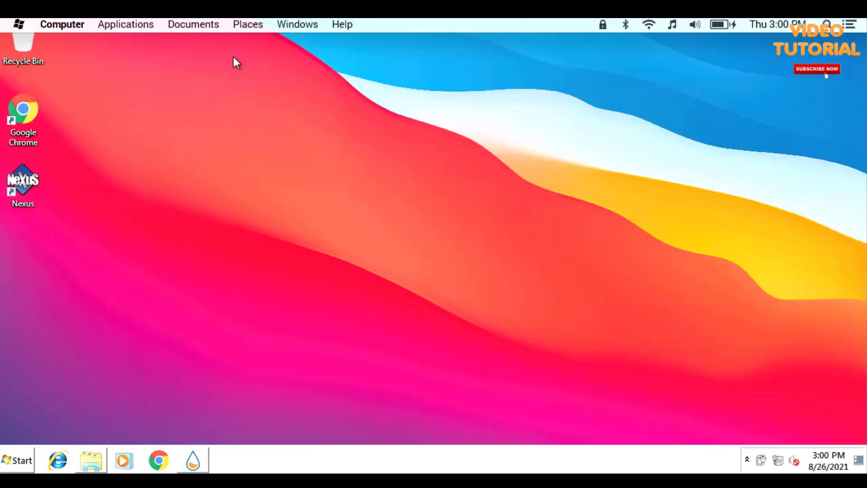
left_click(20, 25)
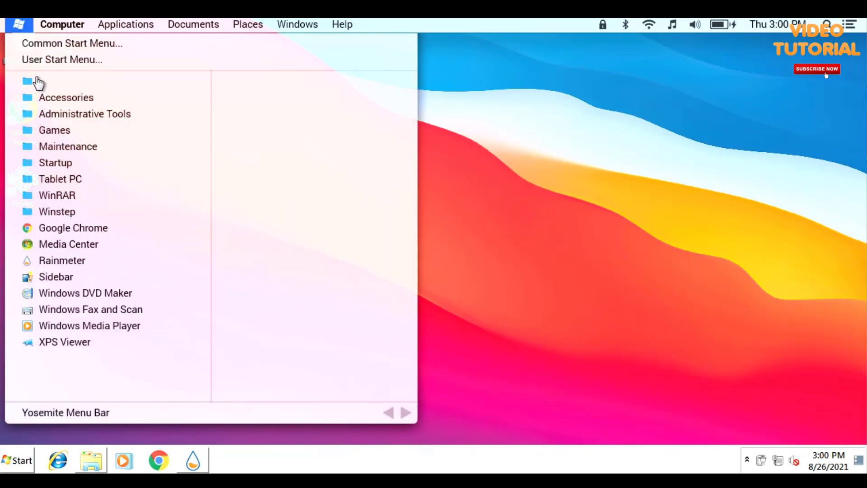
left_click(59, 28)
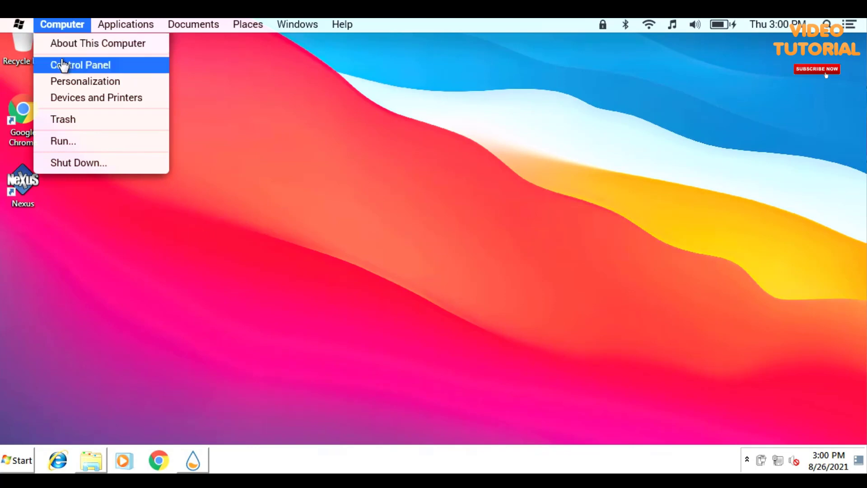
Check the remaining menus of the Yosemite menu bar, including Applications and Windows, and reopen the Windows logo menu before dismissing it.
left_click(107, 26)
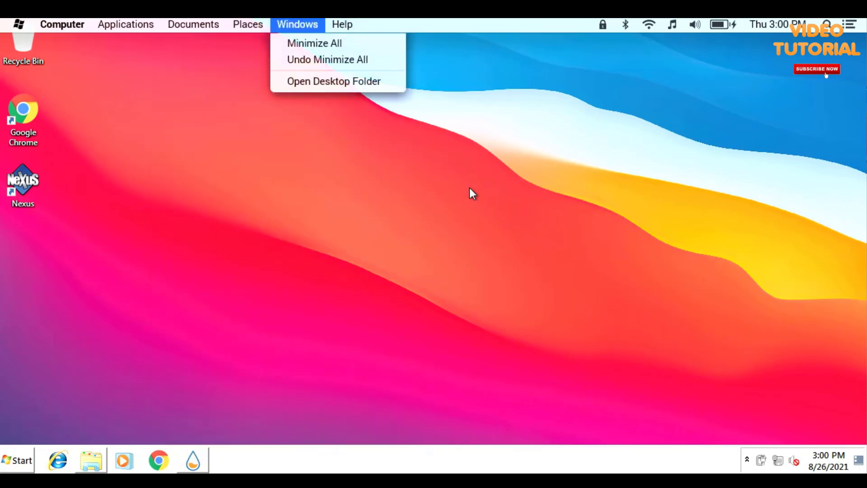
left_click(18, 24)
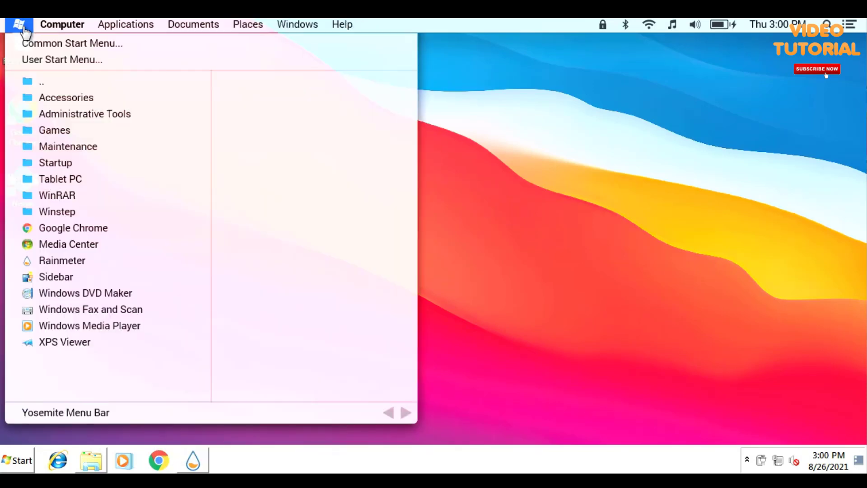
left_click(456, 160)
Install the BigSur.rmskin Rainmeter skin with its included layout from the 5. Rain Meter folder, and close the folder window.
left_click(96, 453)
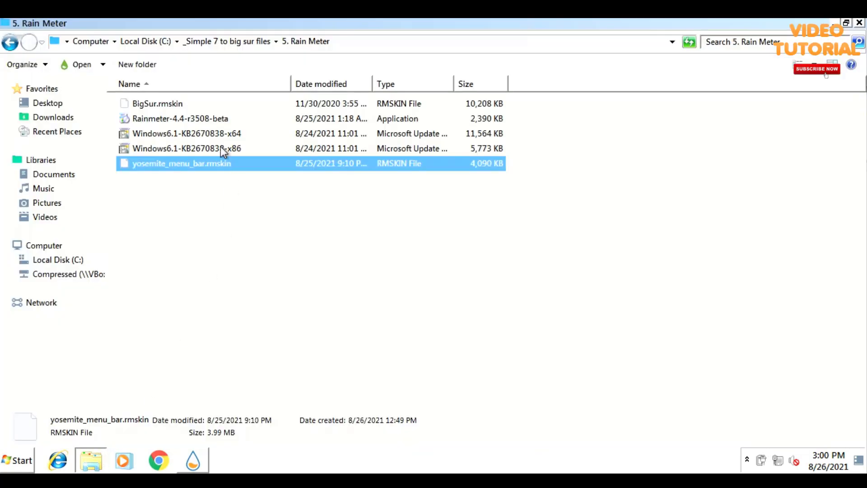
left_click(175, 107)
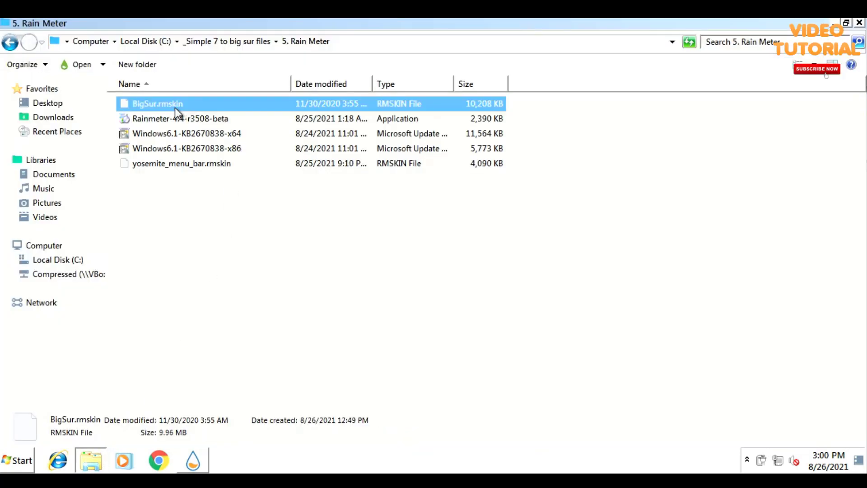
right_click(206, 102)
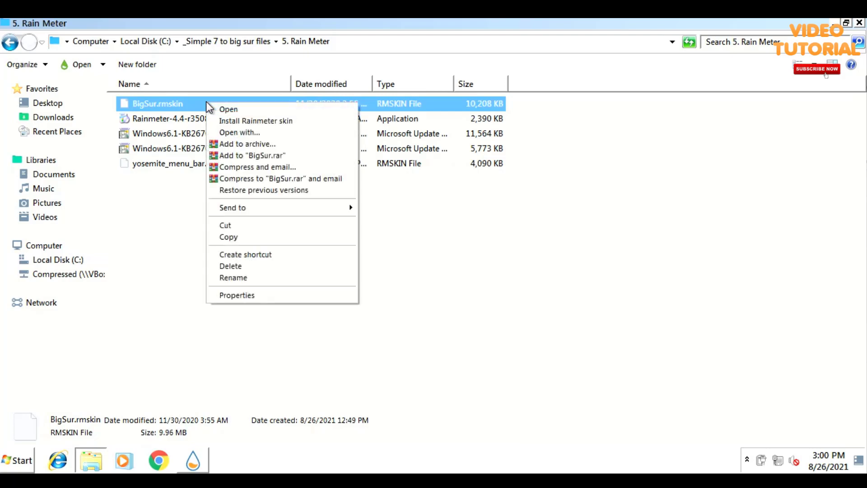
left_click(276, 121)
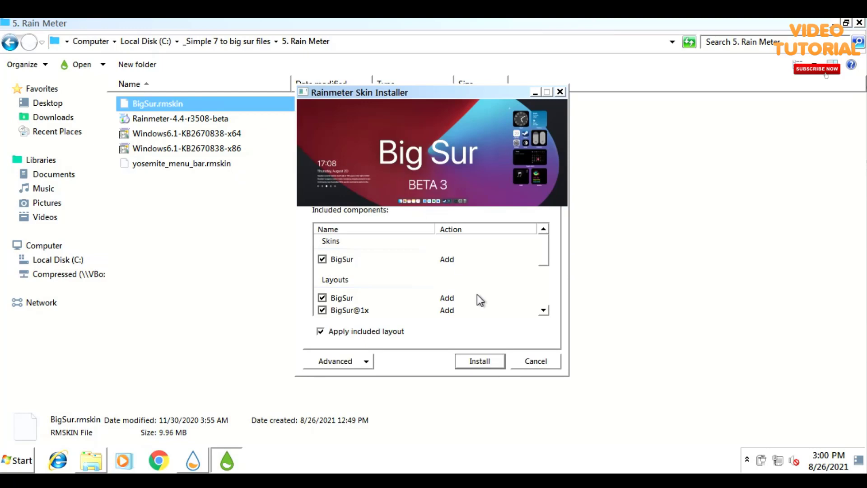
left_click(479, 363)
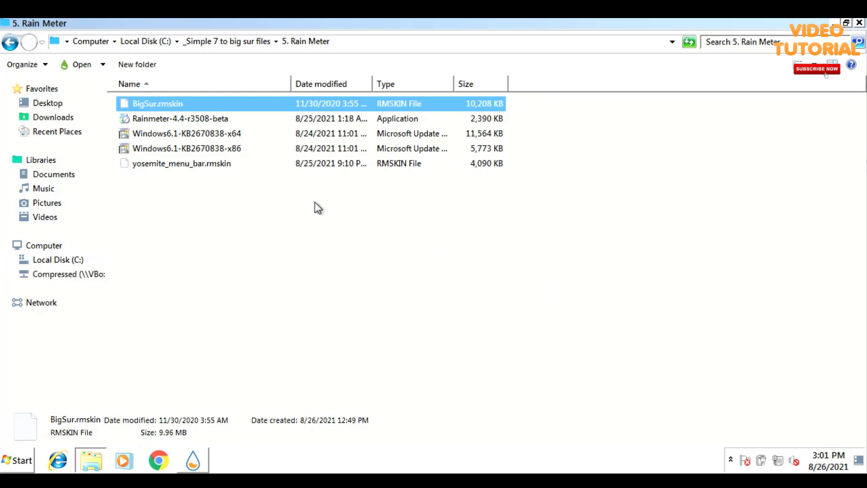
left_click(859, 23)
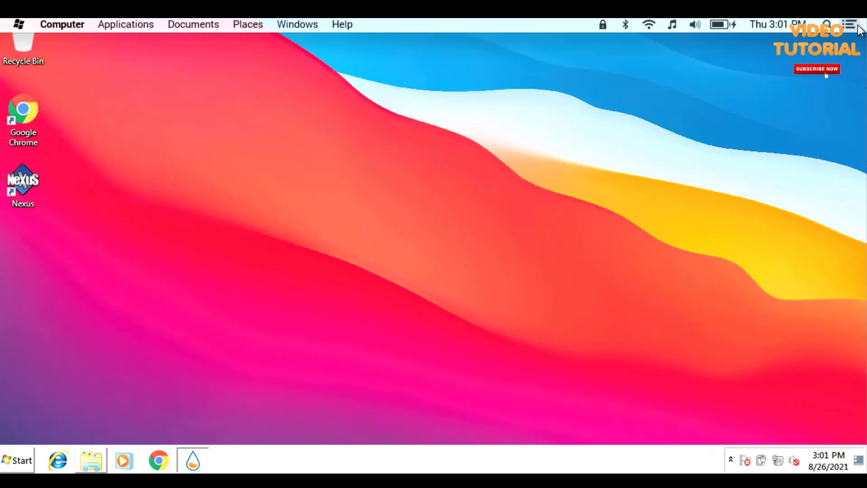
Refresh all skins in the Rainmeter manager and expand the Widgets folder of the BigSur skin.
left_click(193, 459)
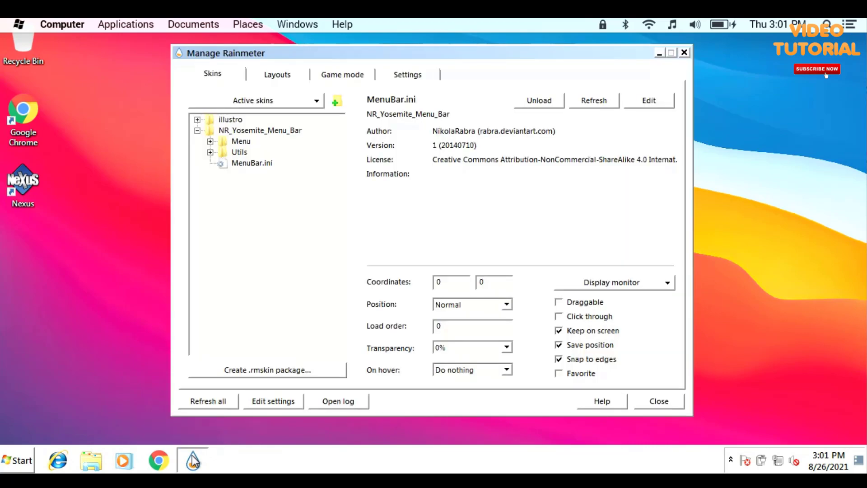
left_click(200, 402)
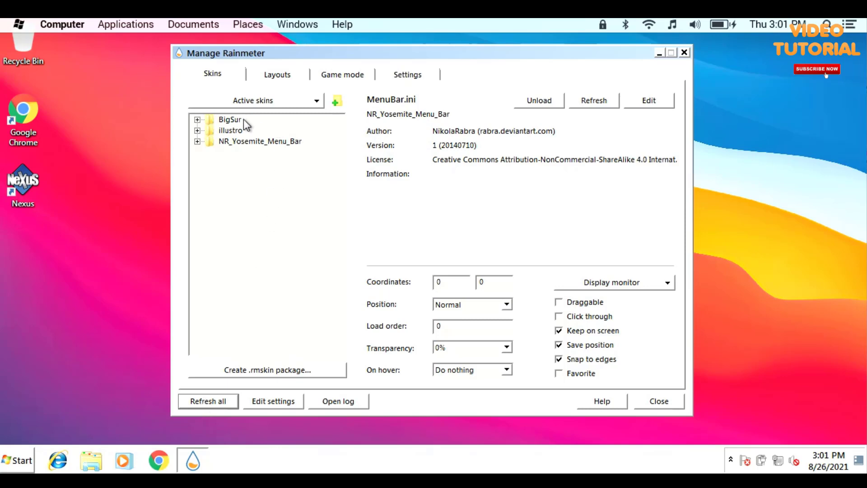
left_click(211, 119)
left_click(199, 119)
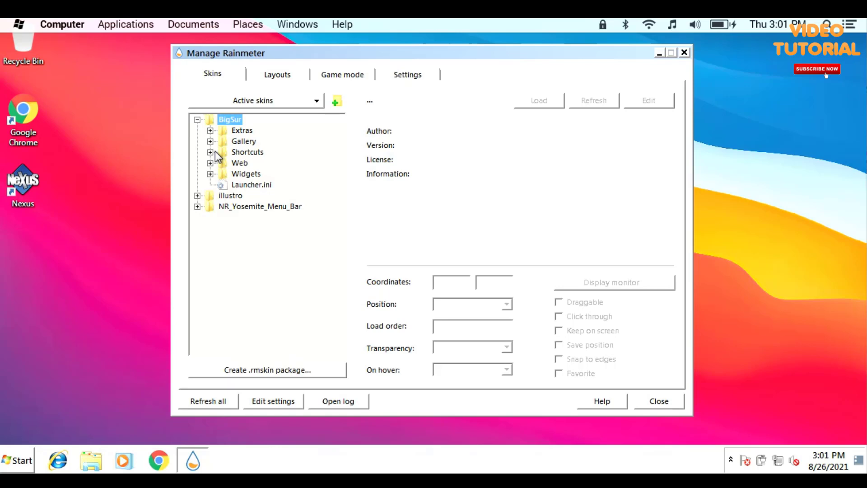
left_click(209, 174)
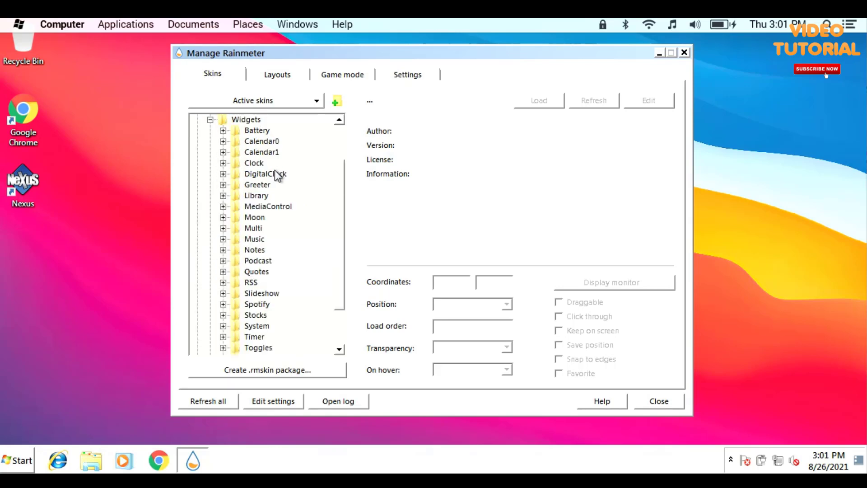
Load Item.ini from Calendar0, place the calendar at about 1093, 72, disable Draggable, enable Click through, and collapse the folder.
left_click(223, 141)
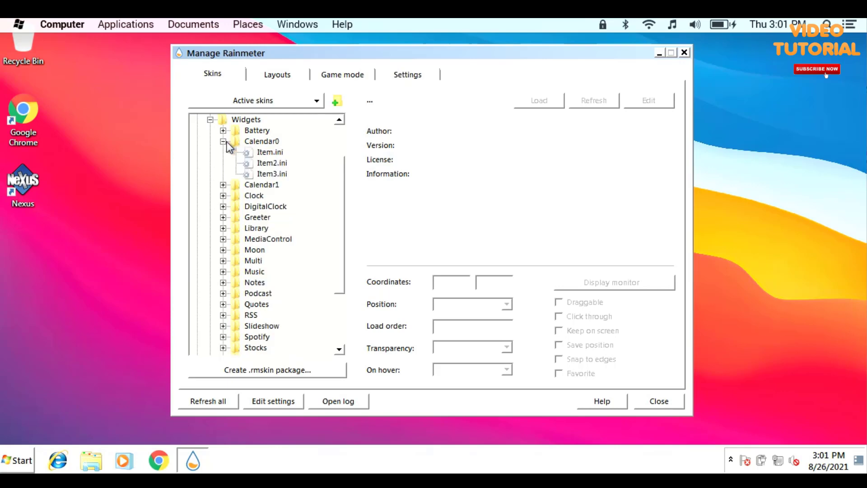
left_click(260, 154)
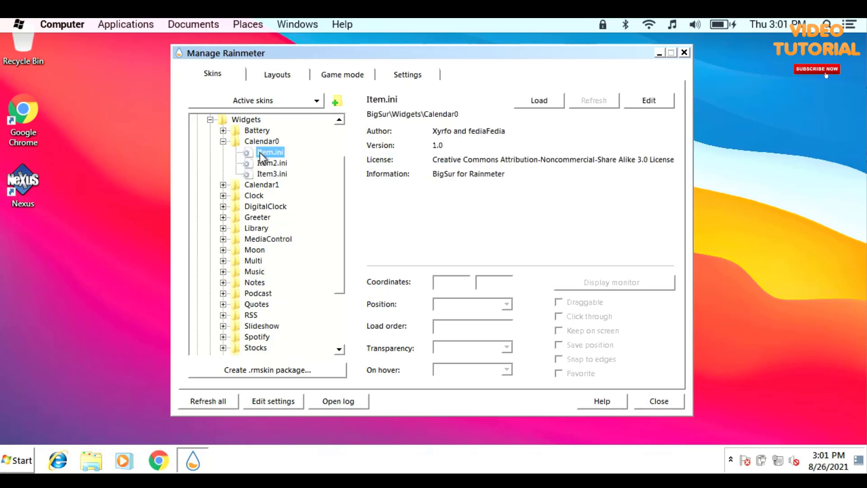
left_click(538, 105)
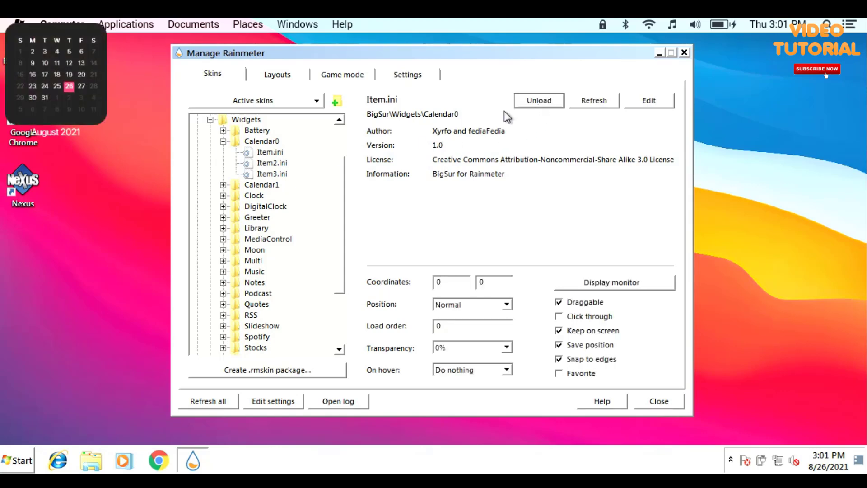
left_click_drag(64, 59, 808, 102)
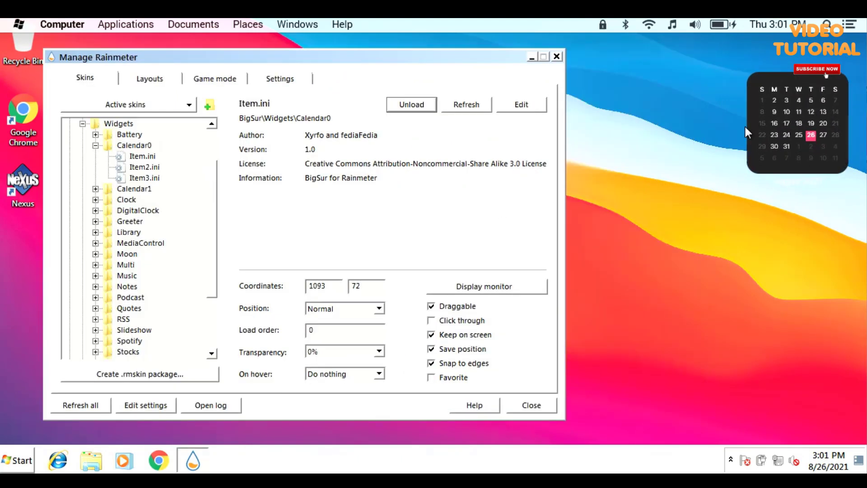
left_click(431, 306)
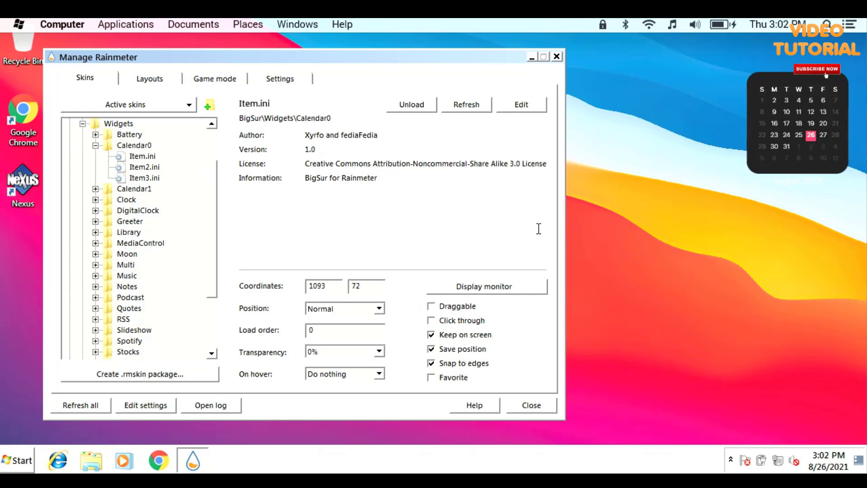
left_click(430, 322)
left_click(95, 145)
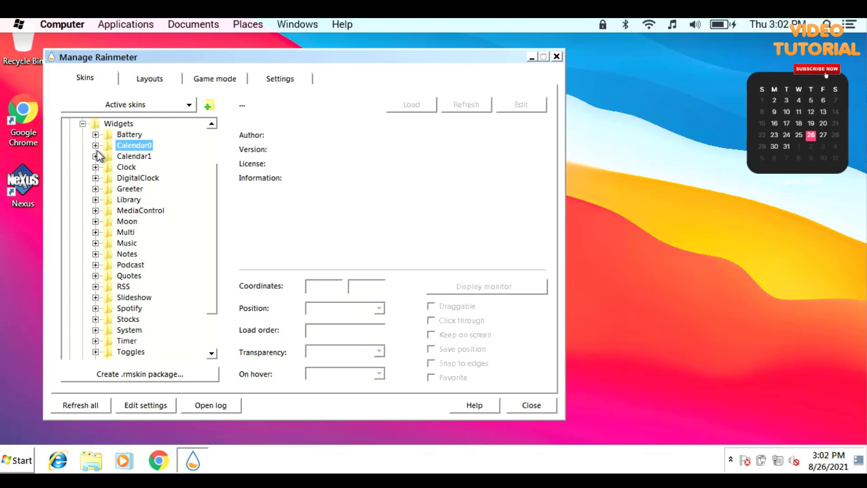
Load Item.ini from Clock, place it beside the calendar at about 923, 72, disable Draggable, enable Click through, and collapse Widgets.
left_click(95, 167)
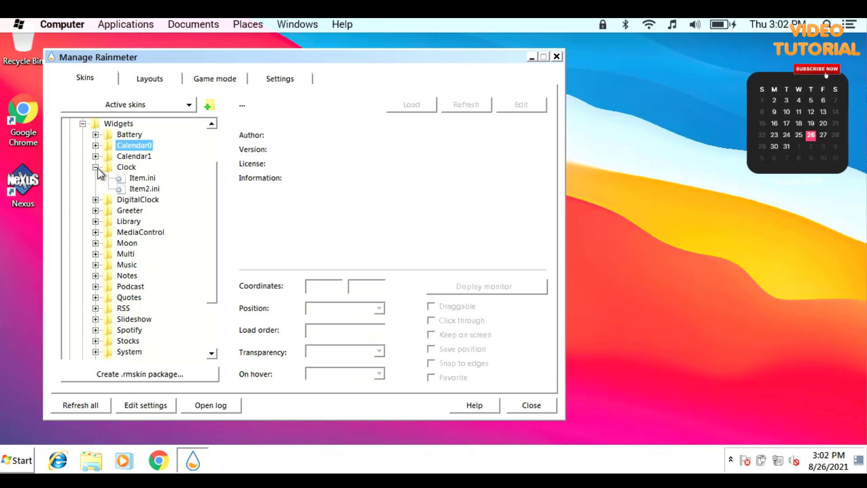
left_click(142, 178)
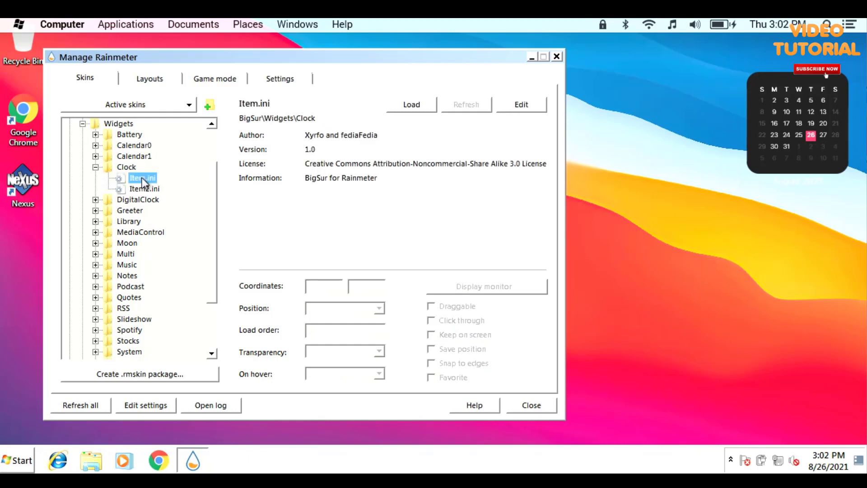
left_click(421, 106)
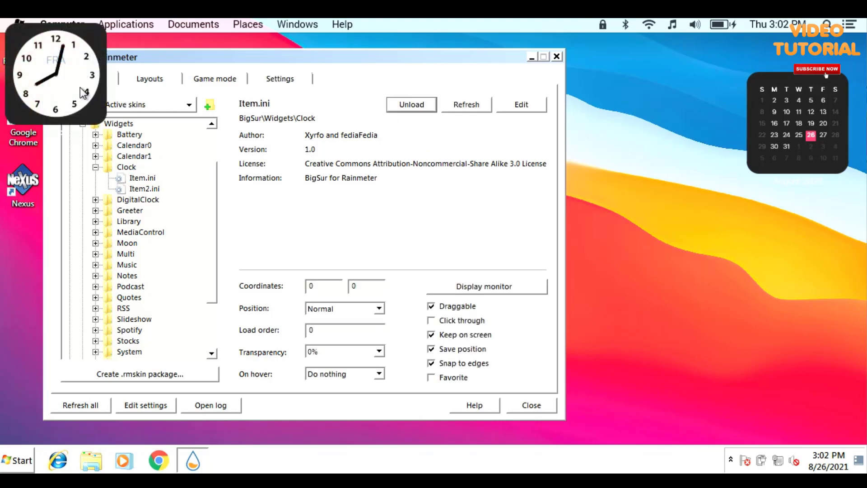
left_click_drag(84, 93, 710, 144)
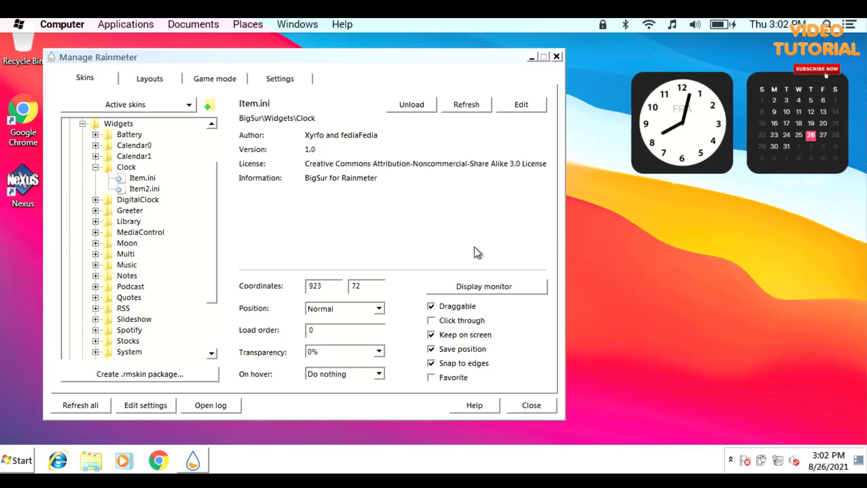
left_click(431, 306)
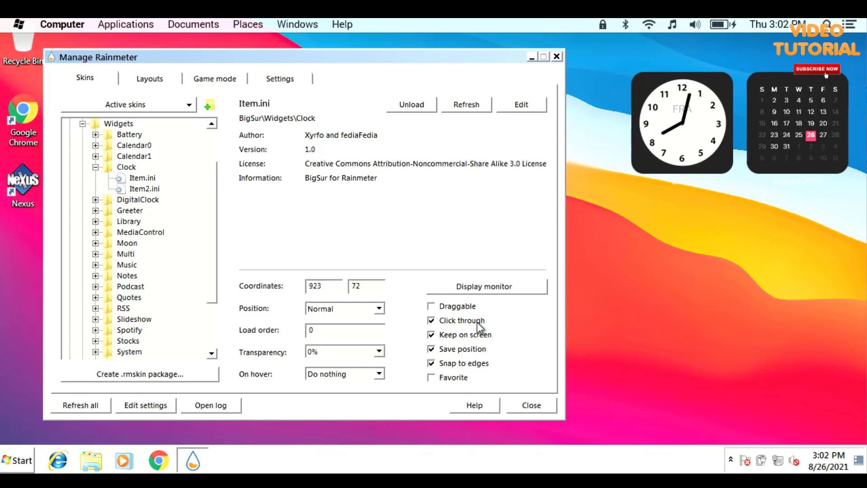
left_click(83, 123)
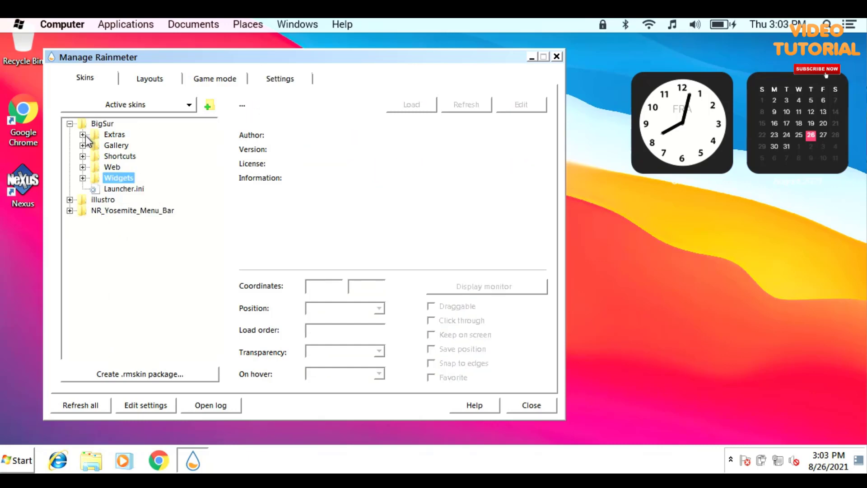
Load Item.ini from BigSur's Web\Wikipedia folder, place it below the calendar at about 1178, 252, and make it non-draggable.
double_click(107, 169)
scroll(218, 263, "down", 3)
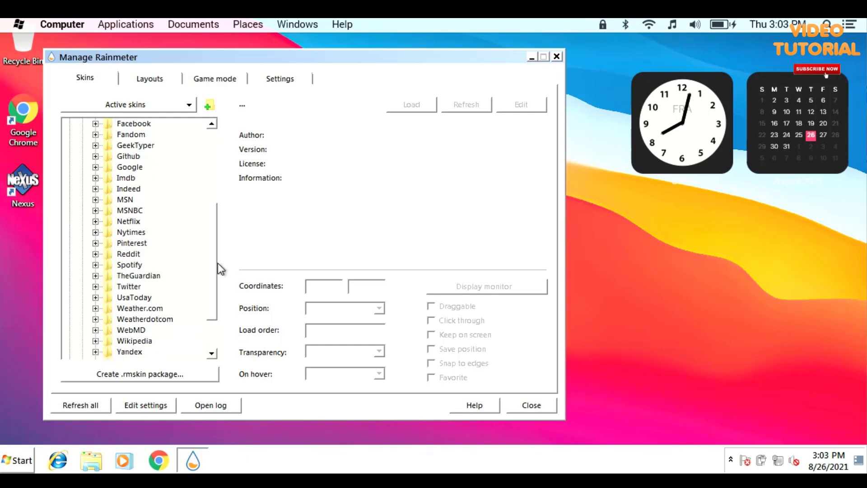
scroll(217, 263, "down", 2)
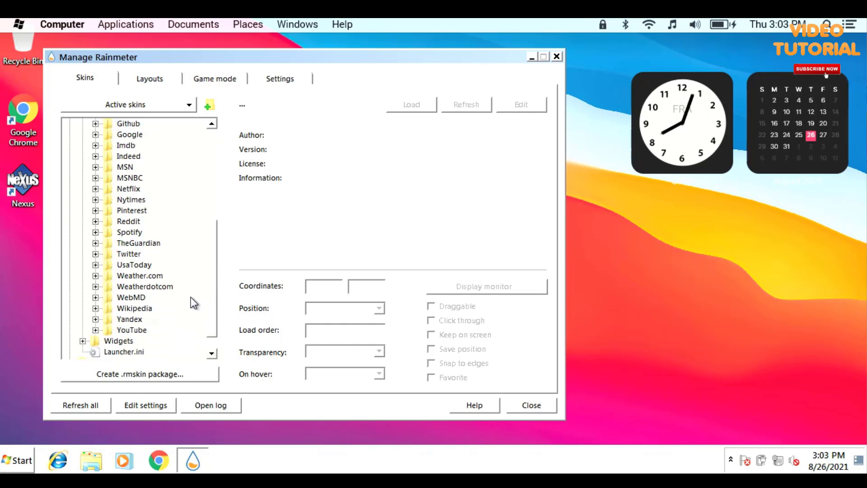
left_click(95, 308)
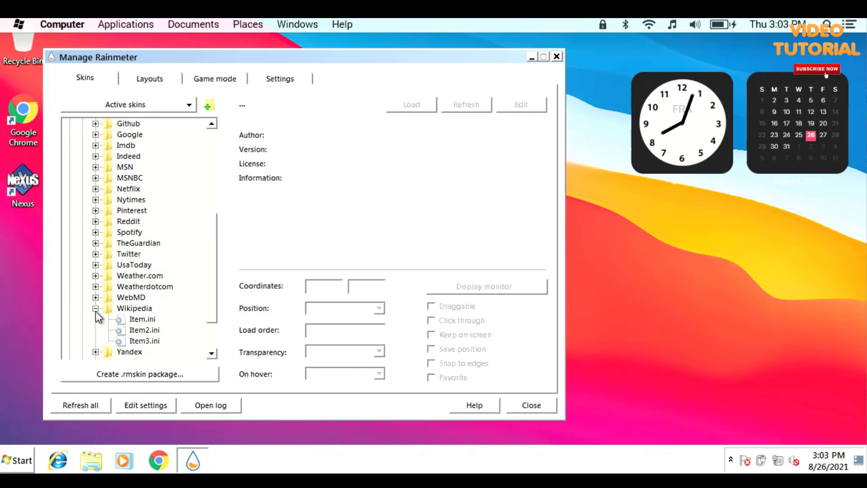
left_click(141, 319)
left_click(405, 108)
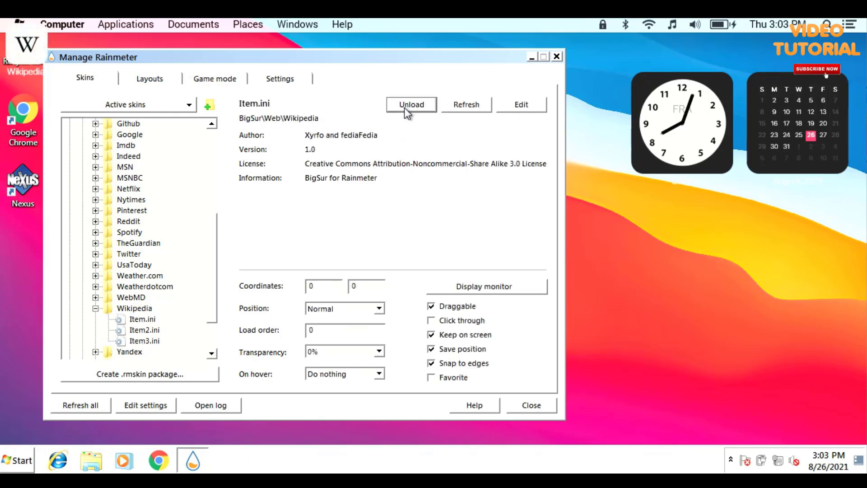
left_click(431, 308)
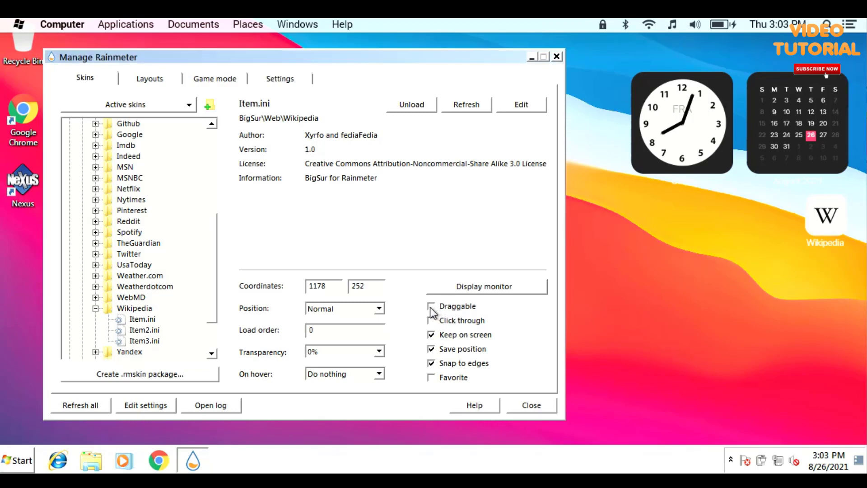
left_click(95, 319)
left_click(95, 308)
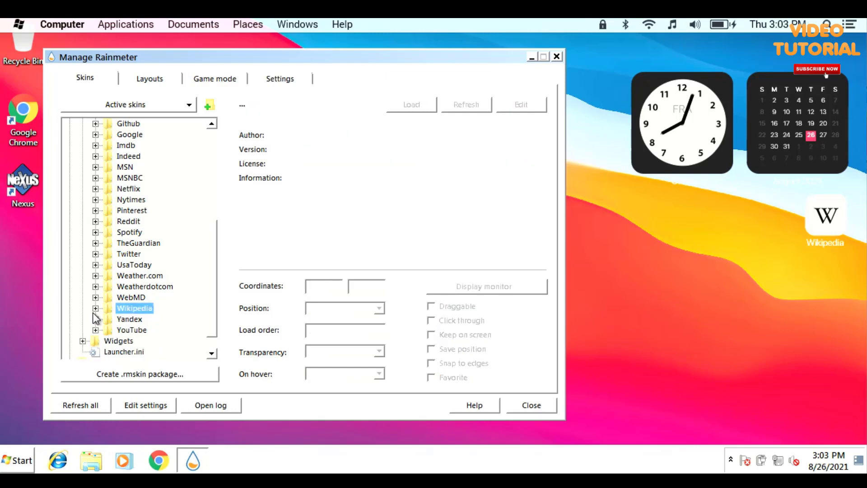
Load Item.ini from the Netflix folder, place it beside the Wikipedia shortcut at about 1106, 252, and make it non-draggable.
left_click(95, 189)
left_click(124, 201)
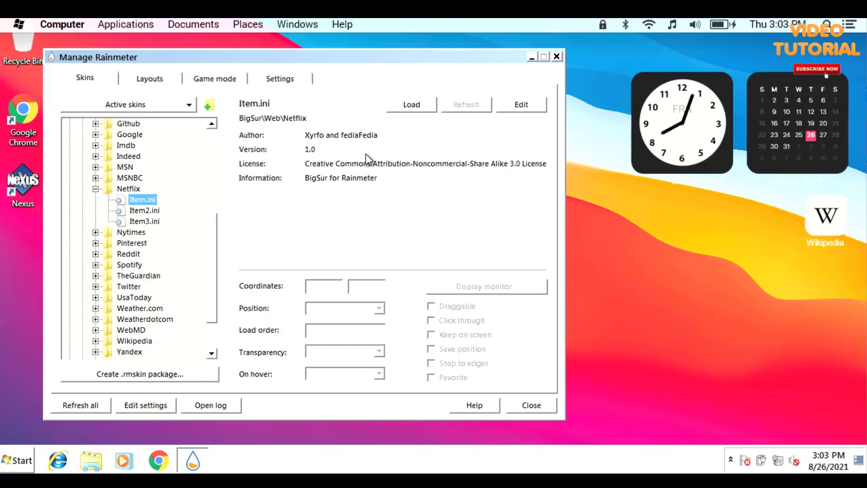
left_click(393, 109)
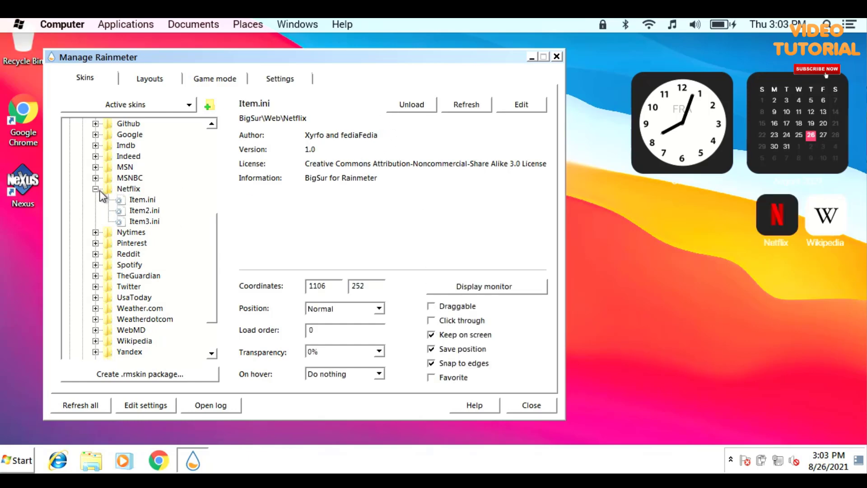
left_click(95, 188)
Load Item.ini from the Google folder, place it beside the Netflix shortcut at about 1033, 252, make it non-draggable, and collapse Web.
left_click(96, 134)
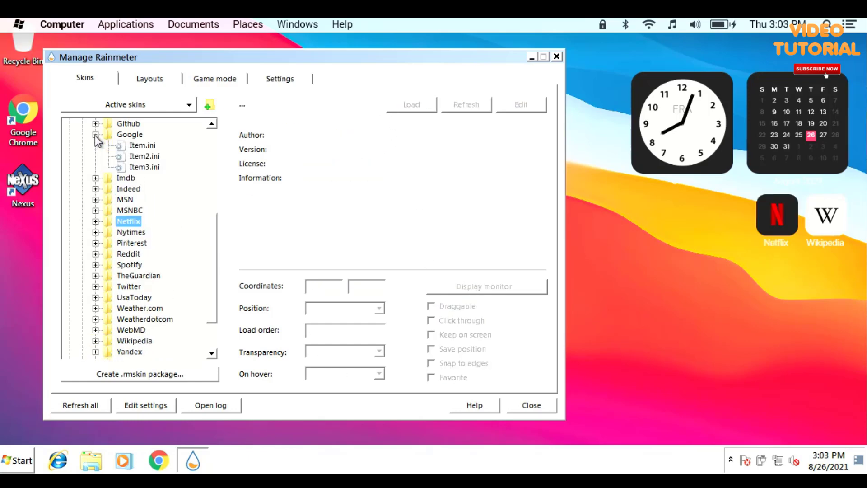
left_click(141, 145)
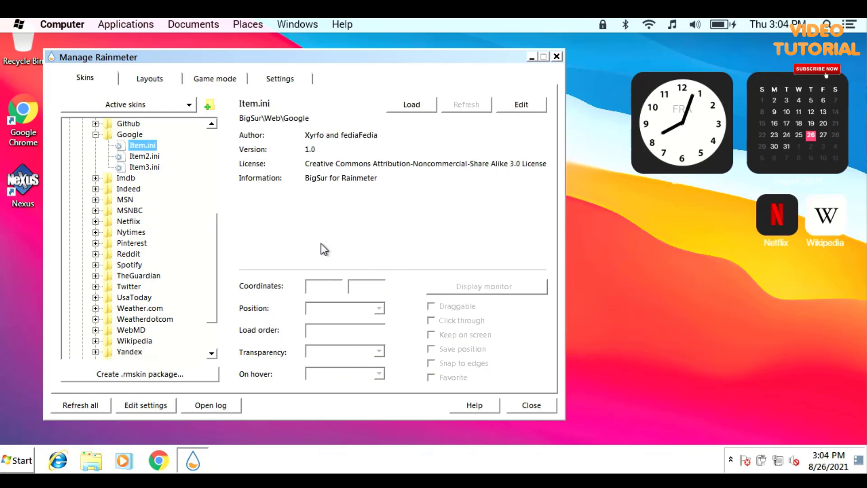
left_click(397, 105)
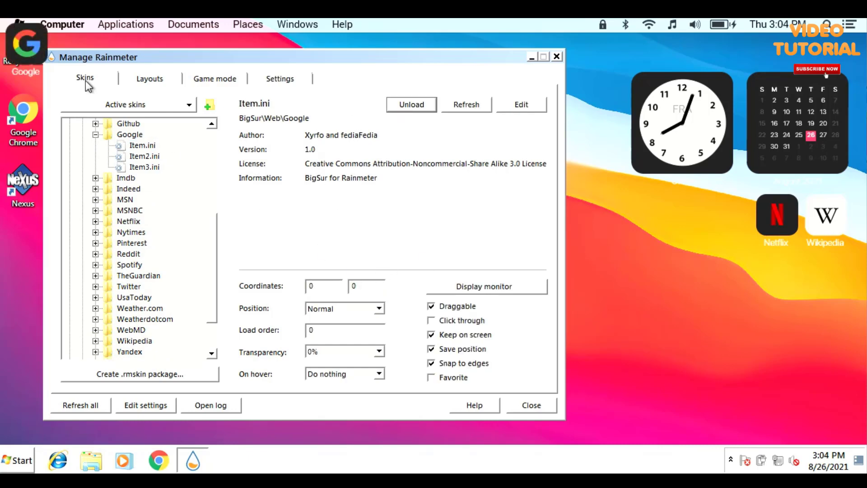
left_click_drag(40, 56, 741, 233)
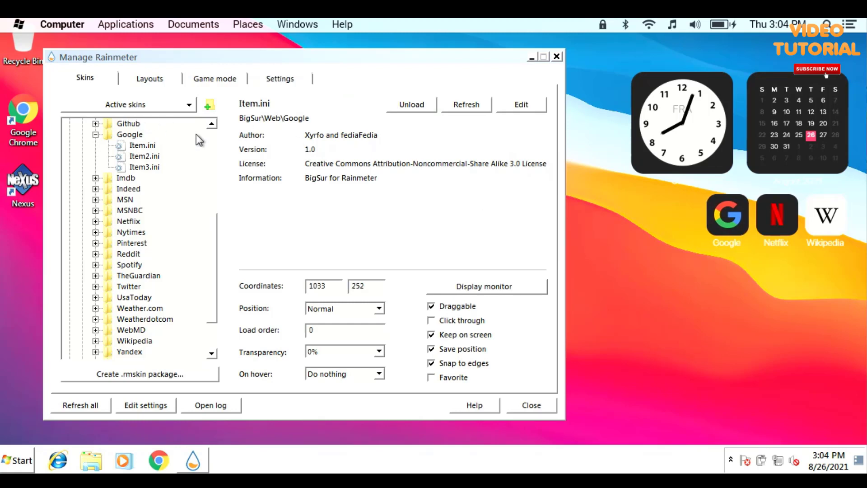
left_click(437, 307)
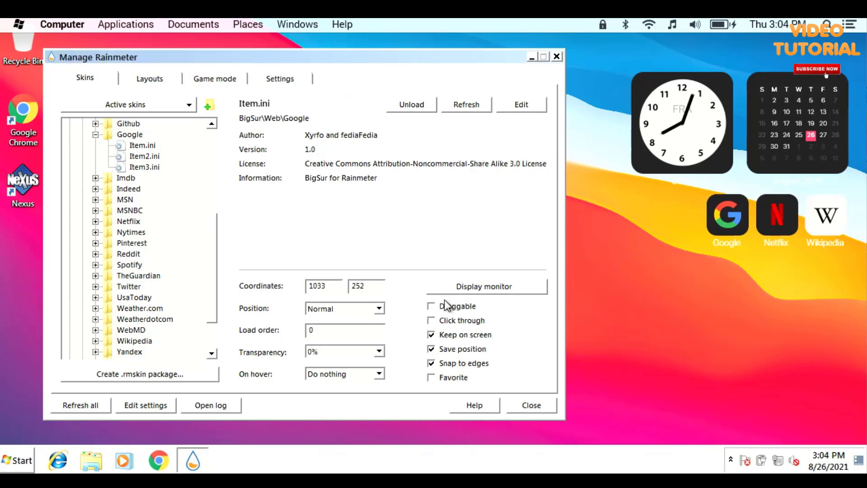
left_click(82, 167)
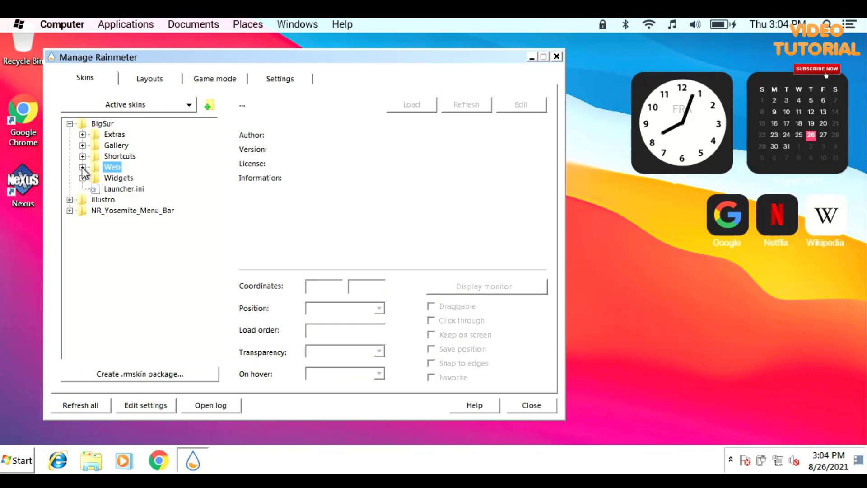
Load Item.ini from BigSur's Shortcuts\Zoom folder, place it beside the Google shortcut at about 964, 252, make it non-draggable, and collapse the folder.
left_click(82, 156)
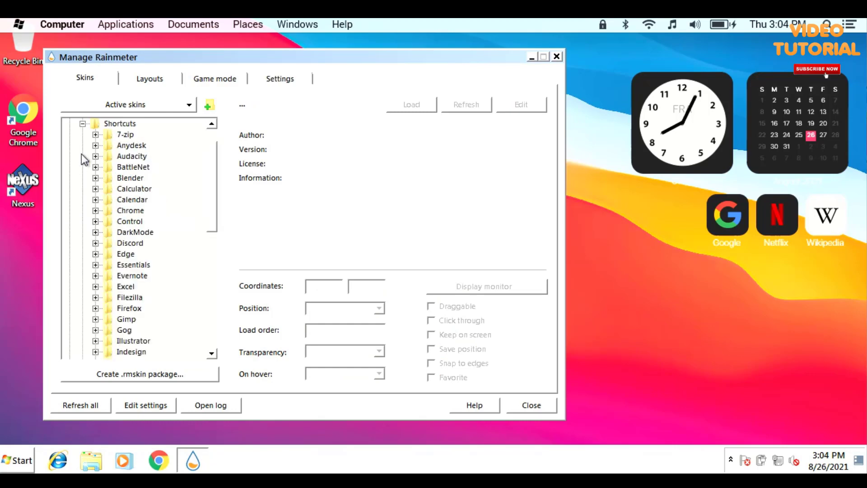
scroll(106, 322, "down", 10)
left_click(95, 318)
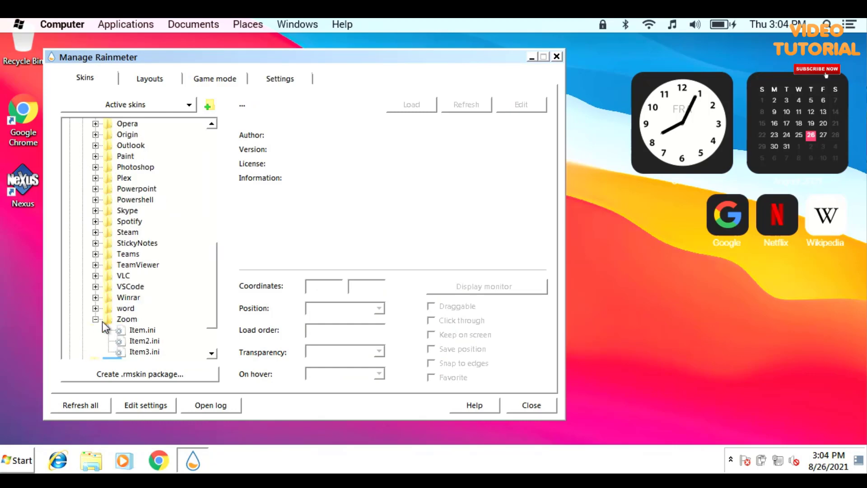
left_click(145, 333)
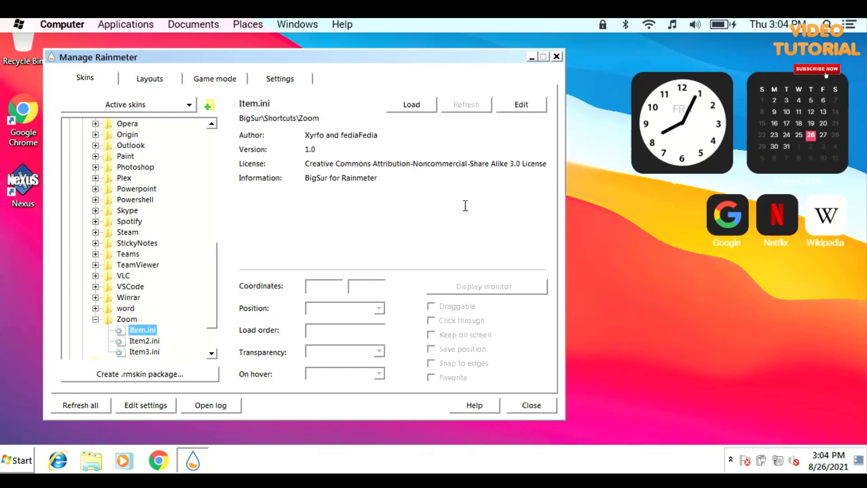
left_click(412, 109)
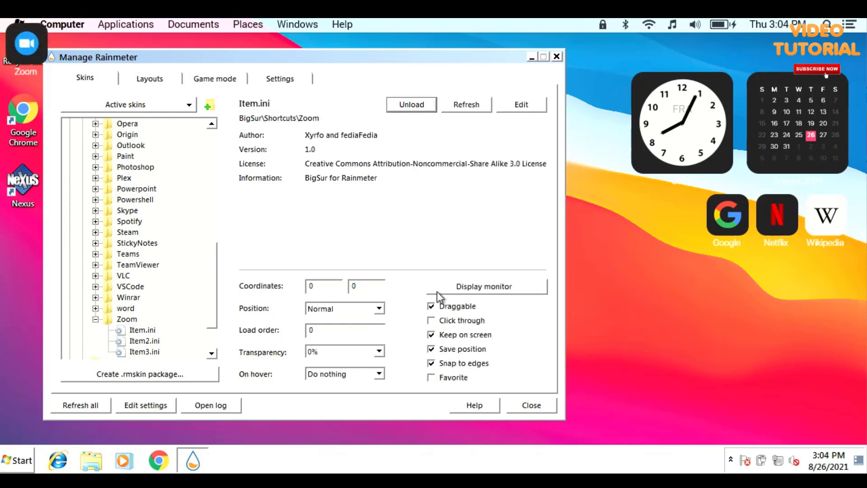
left_click_drag(26, 45, 673, 225)
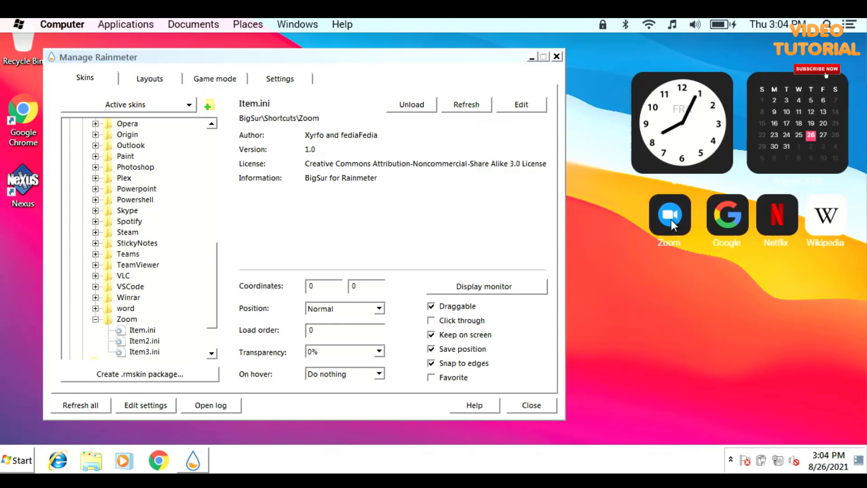
left_click(432, 307)
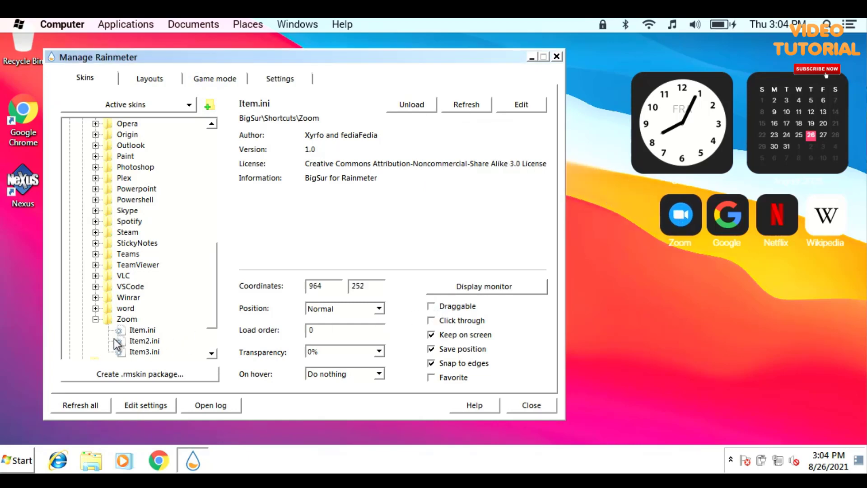
left_click(95, 320)
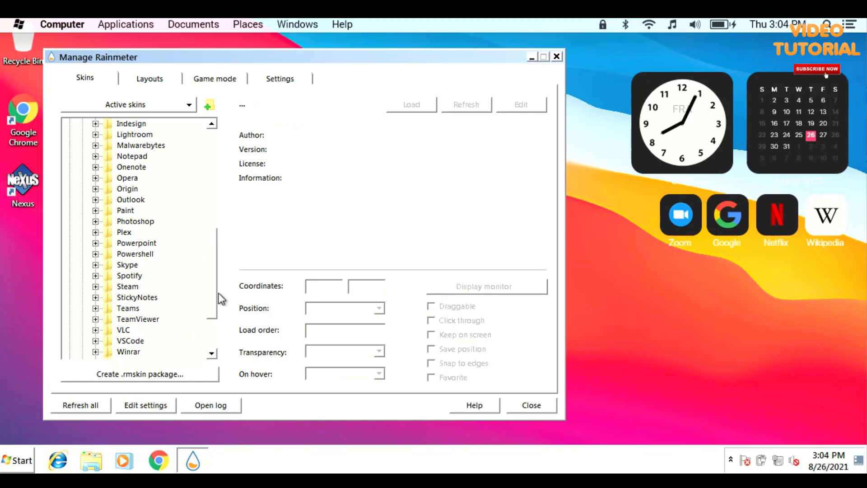
Load Item.ini from the Shortcuts\Excel folder and place it beside the Zoom shortcut.
left_click_drag(216, 293, 219, 226)
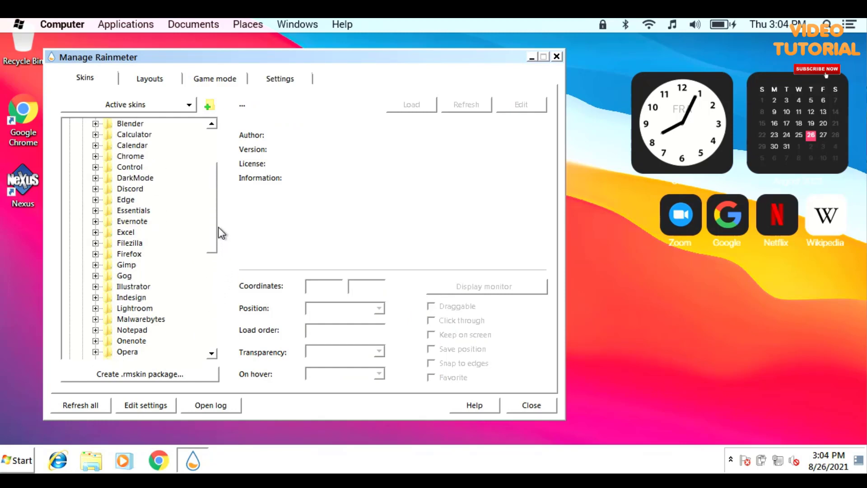
left_click(95, 232)
left_click(128, 243)
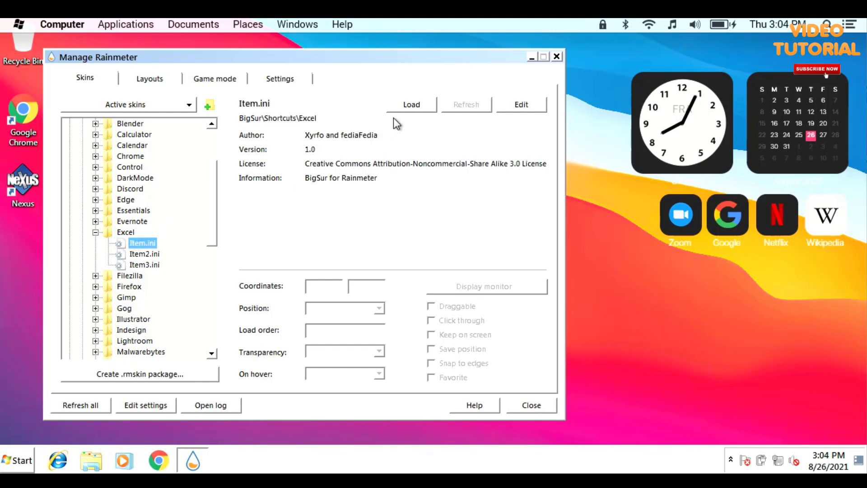
left_click(397, 106)
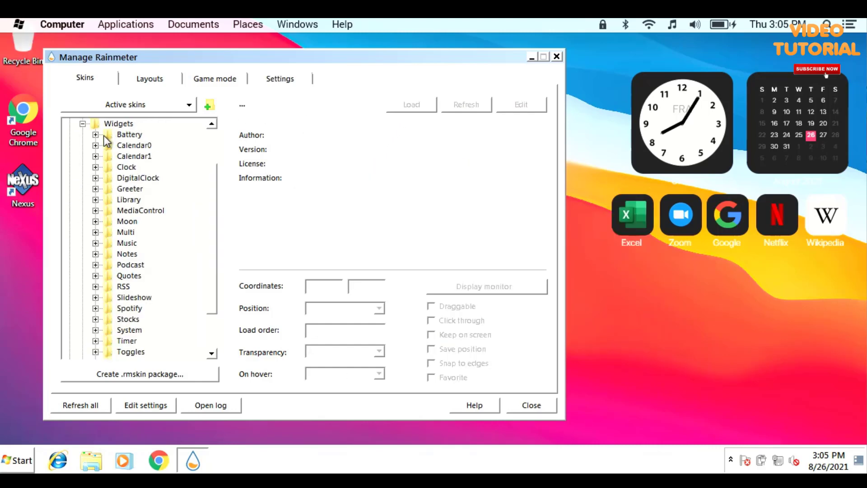
Load Item.ini from the Widgets\Battery folder and place the widget below the shortcut row at about 1096, 342.
left_click(95, 135)
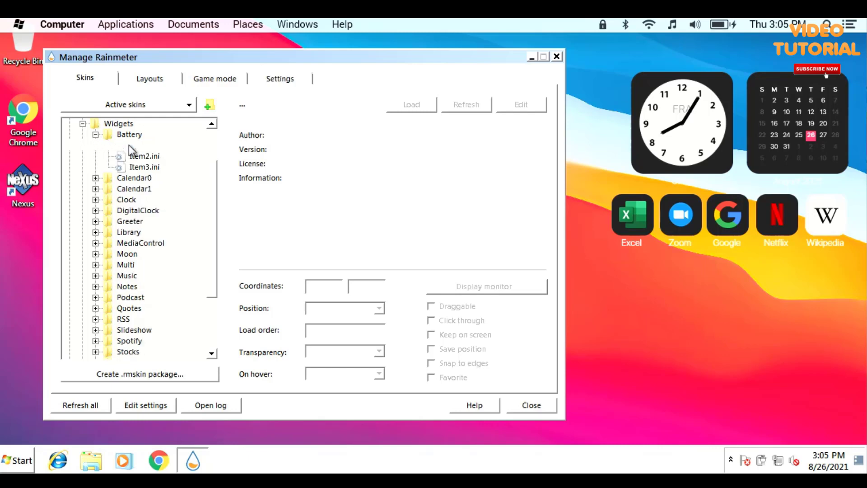
left_click(129, 145)
left_click(403, 104)
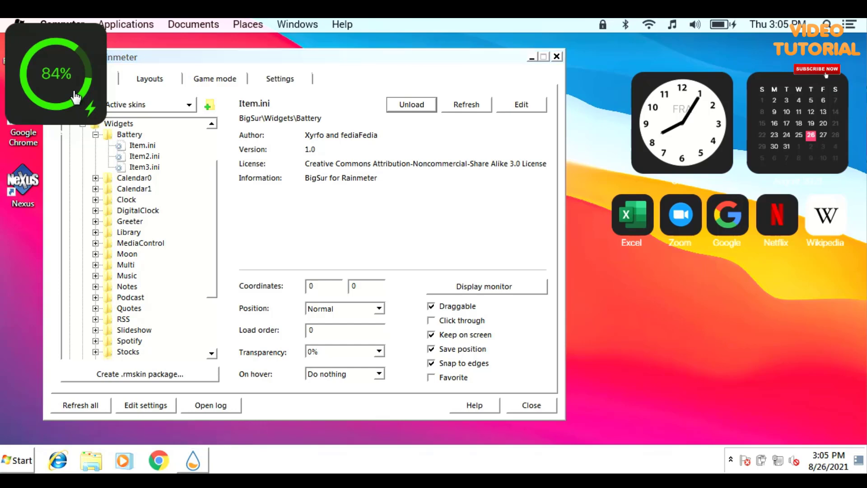
left_click_drag(102, 109, 816, 318)
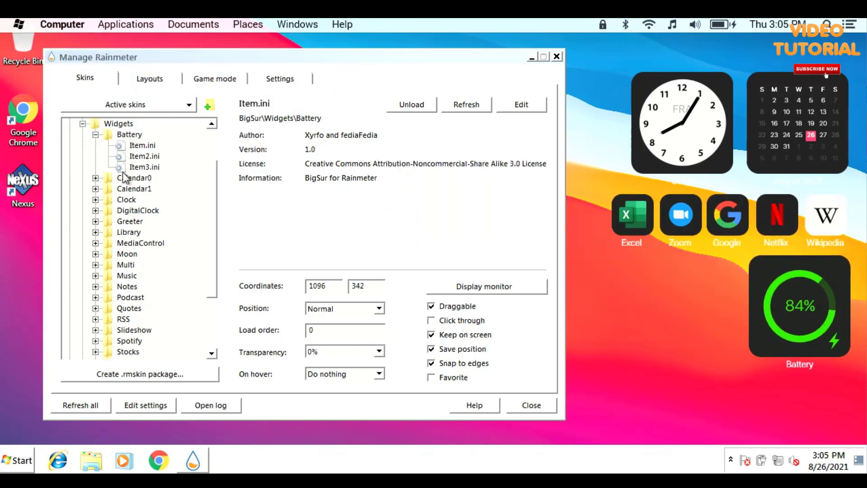
Replace the battery widget with the wider Item2.ini variant and collapse the Widgets folder.
left_click(136, 157)
left_click(394, 106)
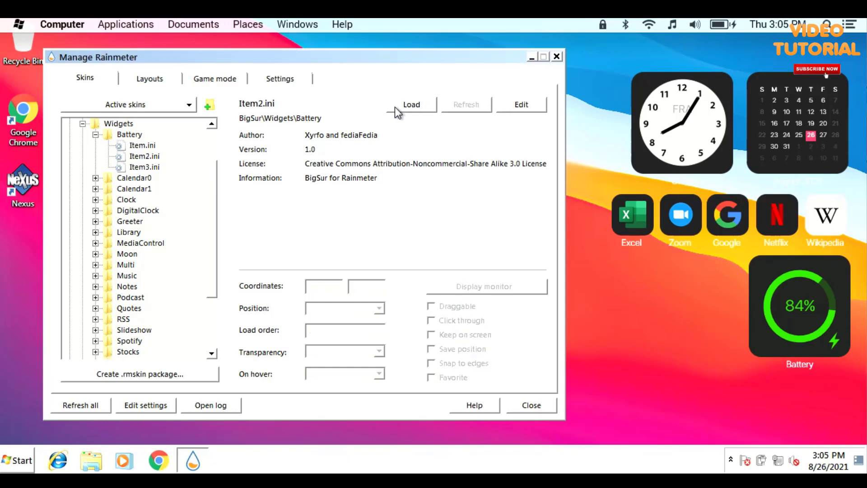
left_click(82, 123)
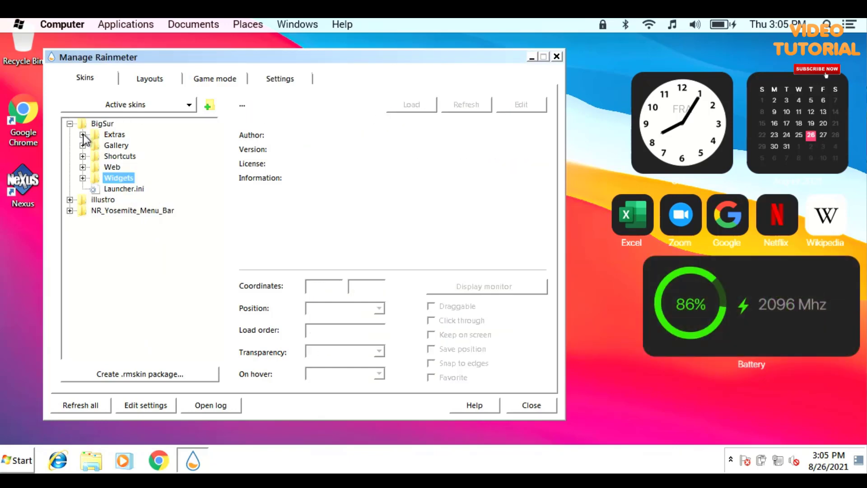
Load Gallery.ini from BigSur's Gallery folder, turn off Dark Mode for the widgets, and close the gallery panel.
left_click(83, 145)
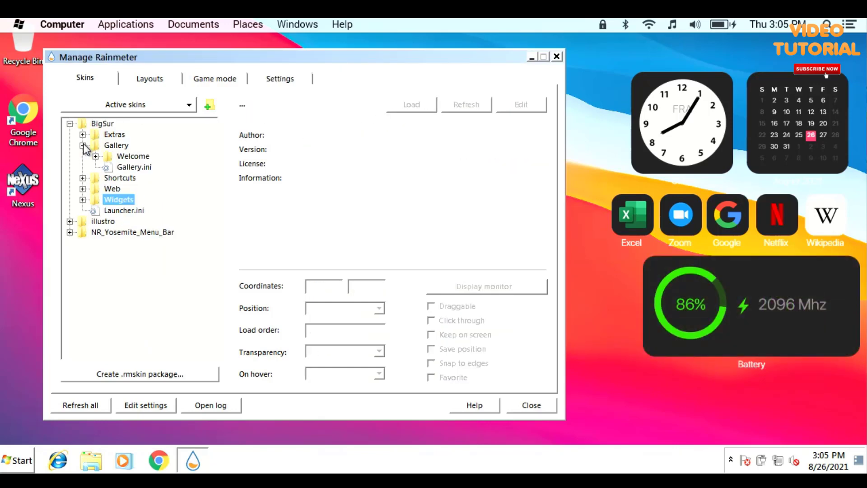
left_click(135, 166)
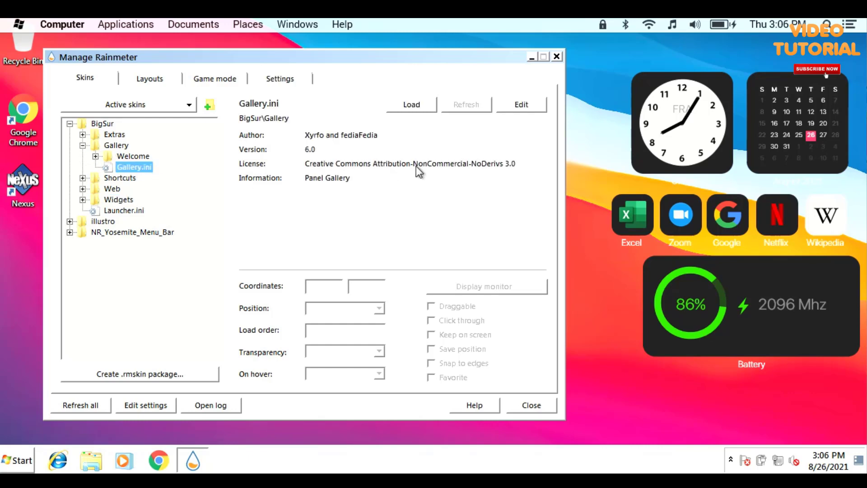
left_click(413, 107)
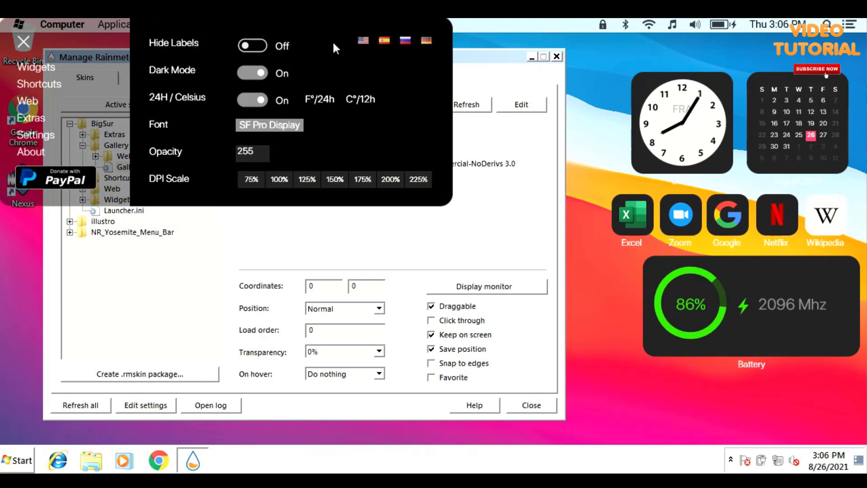
left_click_drag(216, 25, 337, 147)
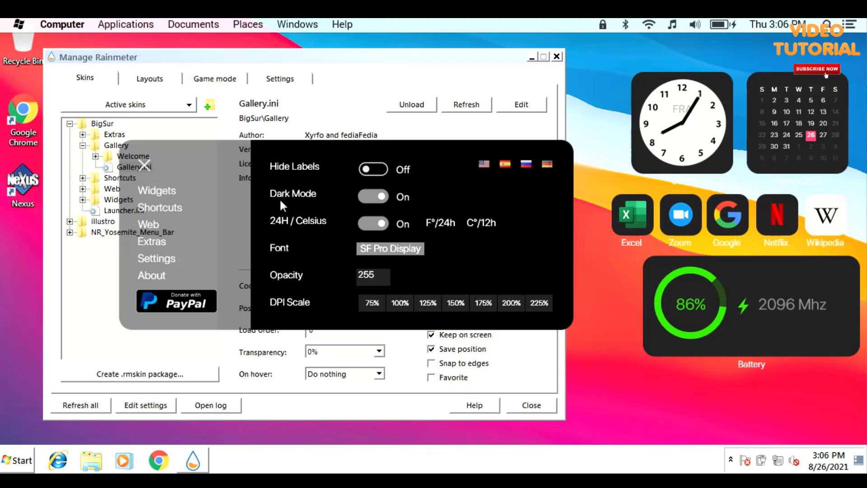
left_click(368, 197)
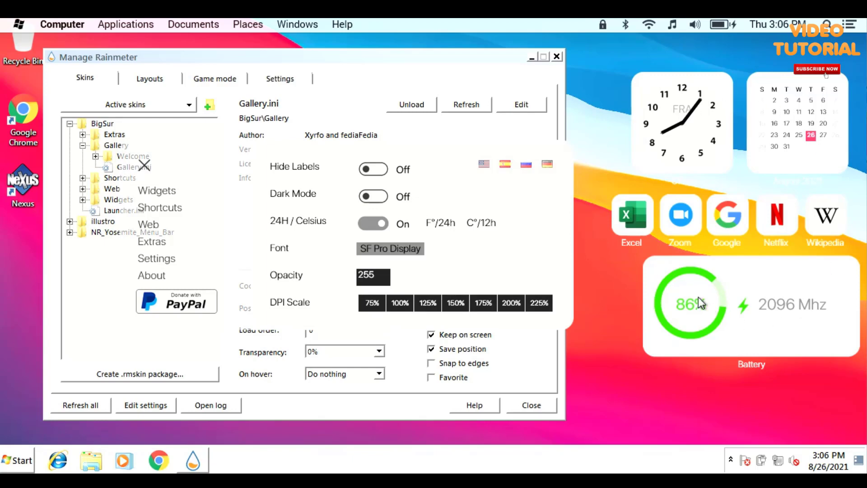
left_click(144, 165)
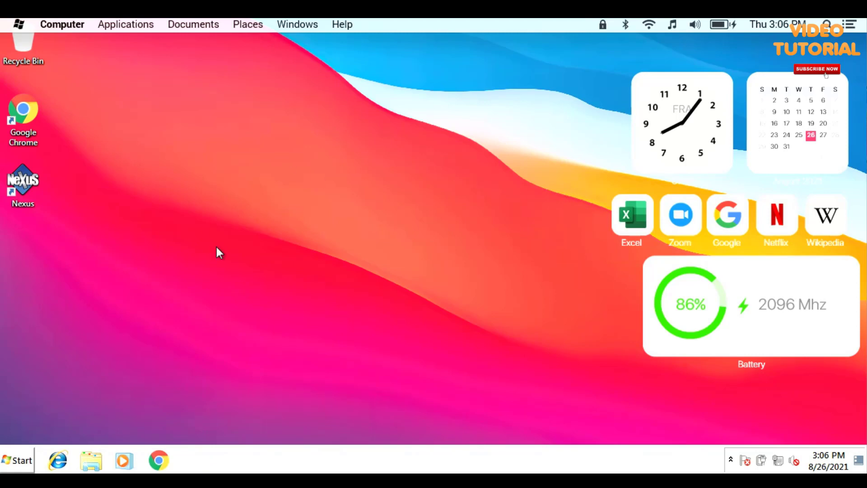
Launch the Nexus dock from the desktop and open its general preferences.
double_click(25, 180)
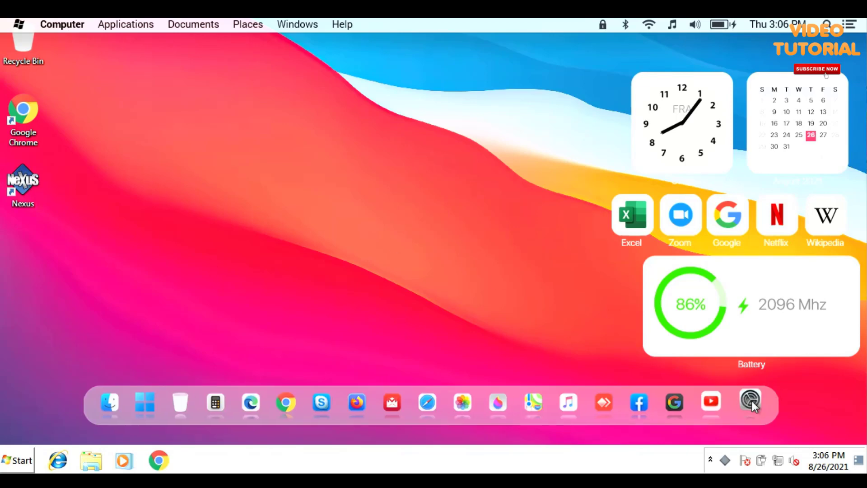
left_click(751, 400)
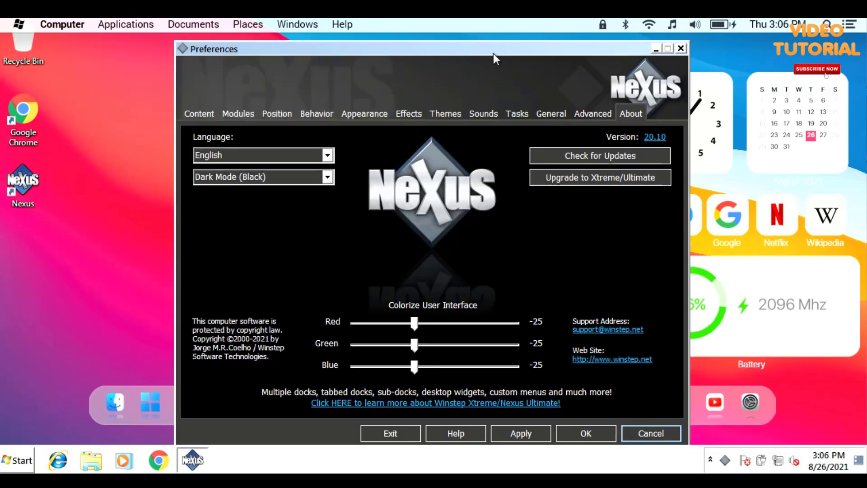
left_click(551, 112)
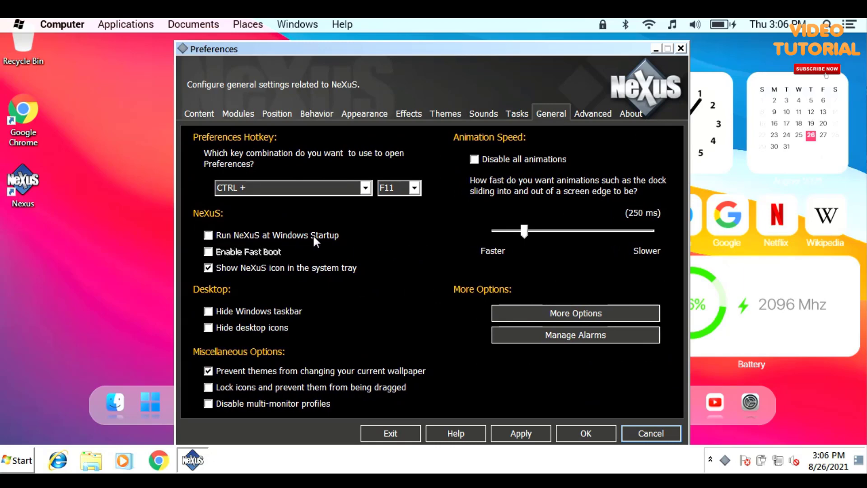
Enable running Nexus at Windows startup, Fast Boot, and hiding of the Windows taskbar and desktop icons, and apply the preferences.
left_click(210, 235)
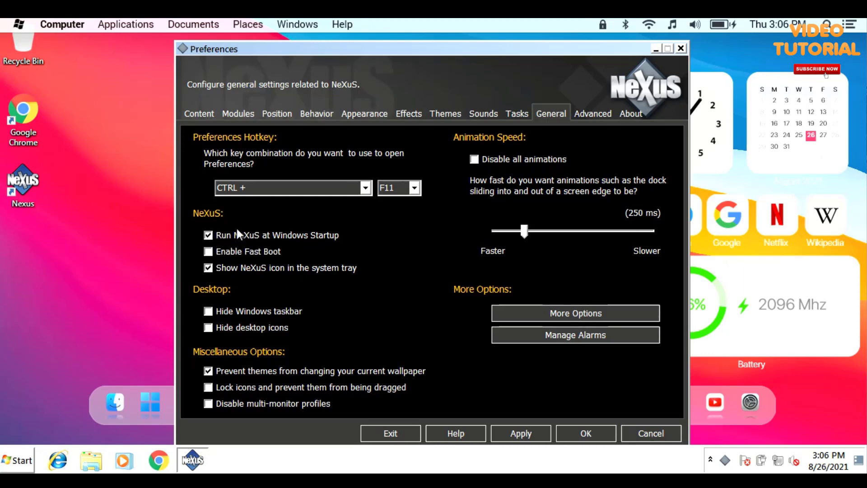
left_click(208, 252)
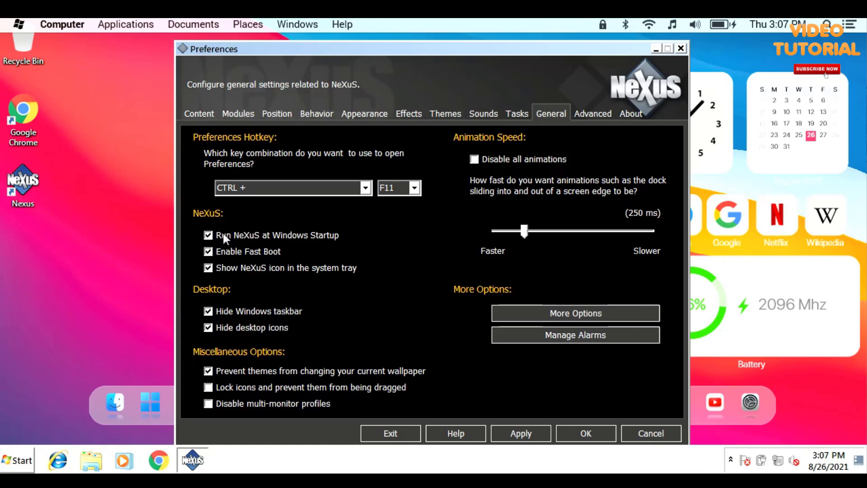
left_click(524, 435)
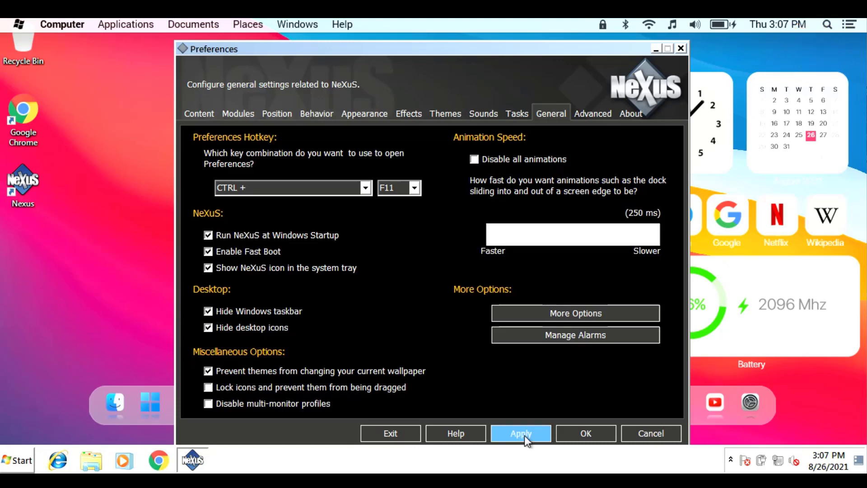
left_click(585, 433)
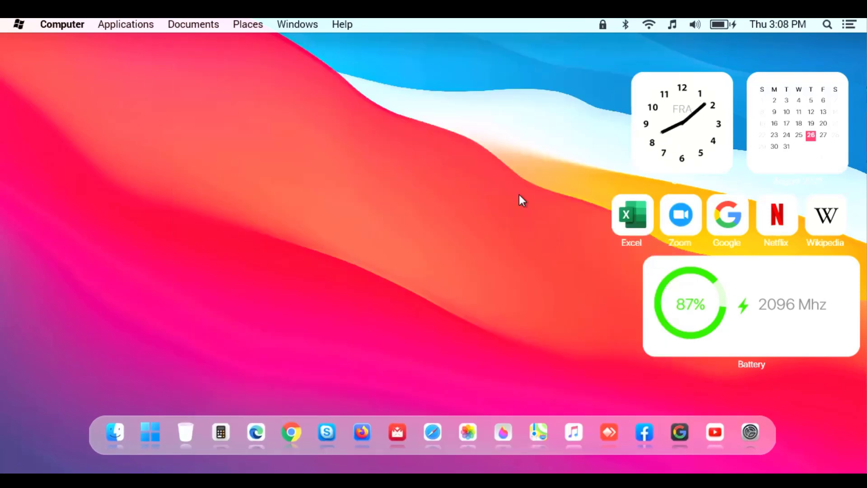